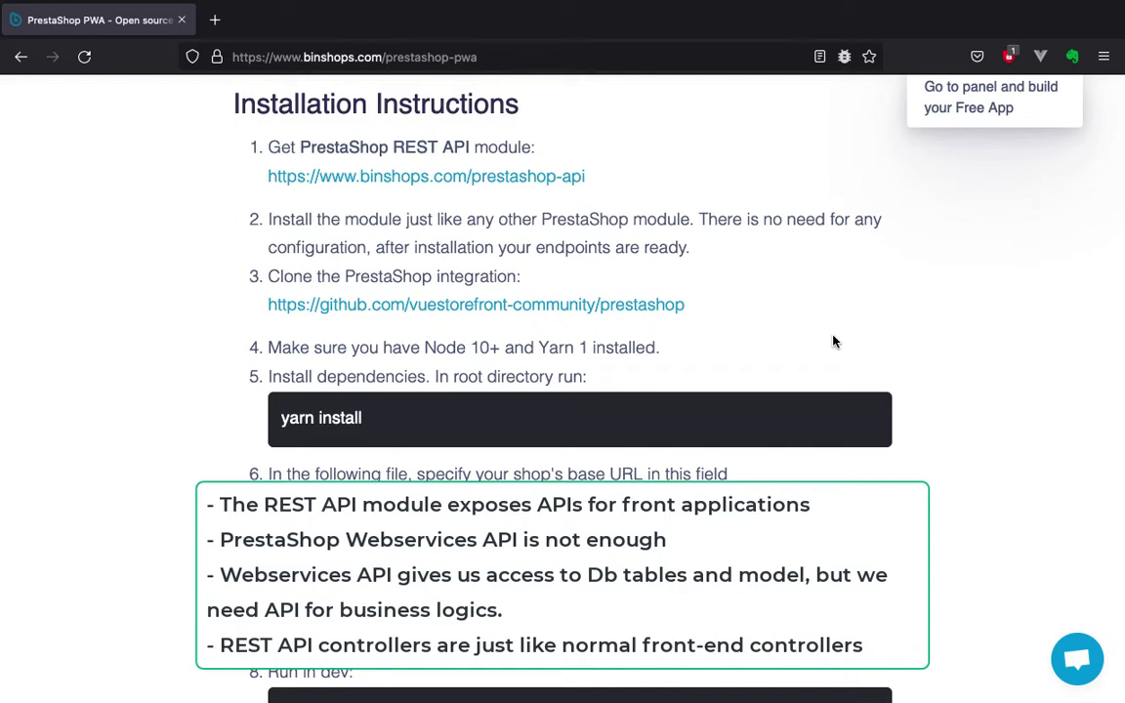
Step: Open the PrestaShop REST API module page from the installation instructions
{"action": "left_click", "coordinate": [535, 176]}
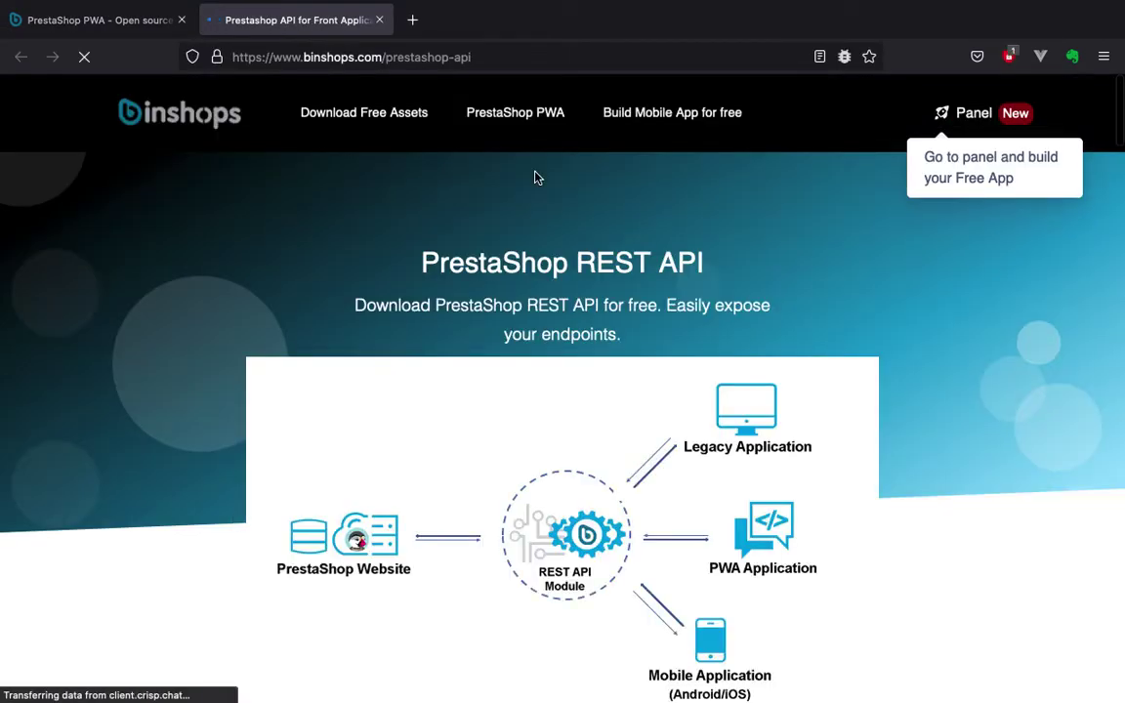
Step: Enter an e-mail, start then cancel the module zip download, and open the Postman Doc
{"action": "scroll", "coordinate": [536, 215], "scroll_direction": "down", "scroll_amount": 5}
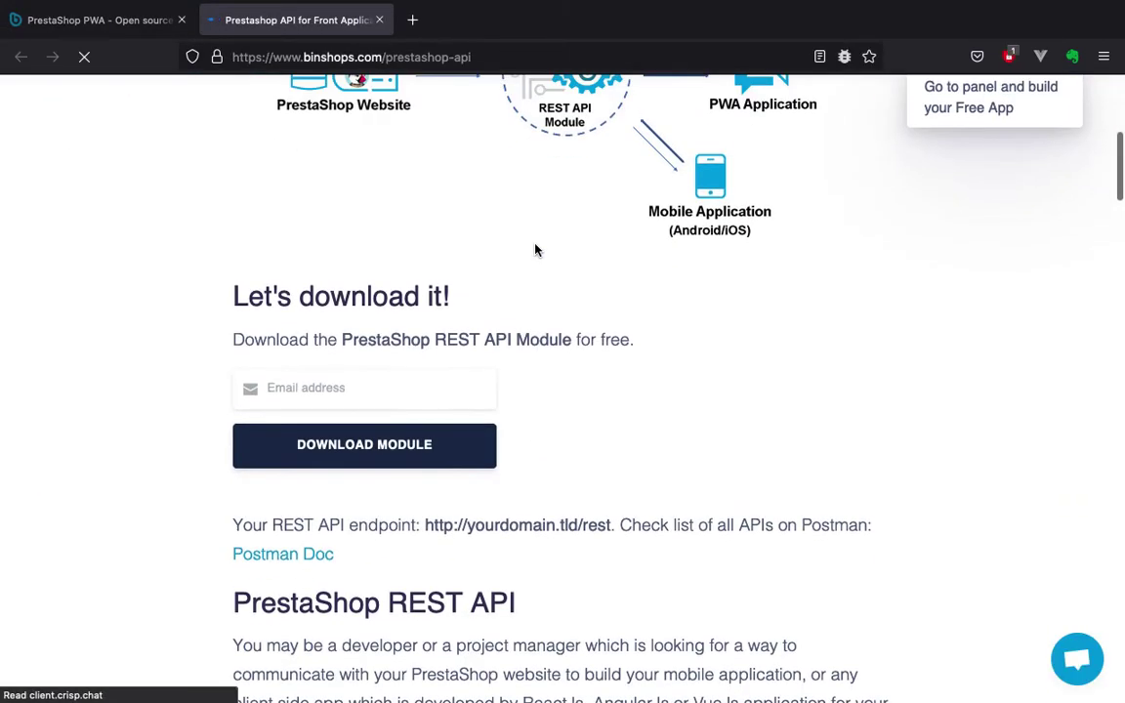
{"action": "left_click", "coordinate": [361, 388]}
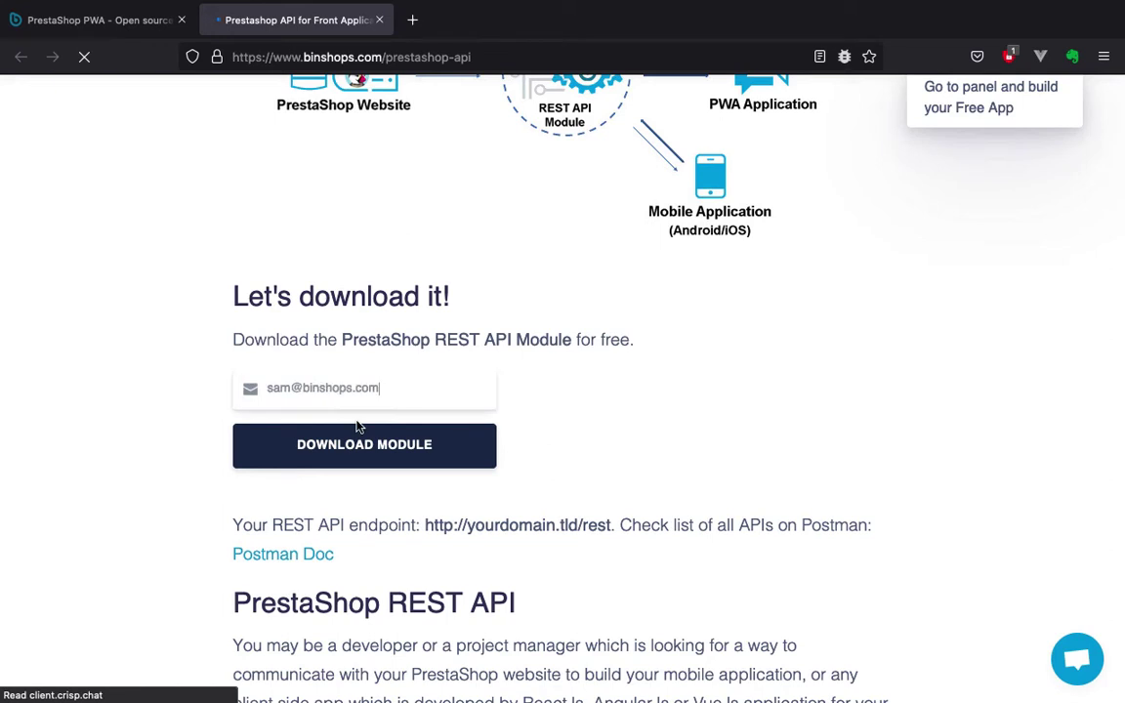
{"action": "left_click", "coordinate": [405, 443]}
{"action": "left_click", "coordinate": [665, 470]}
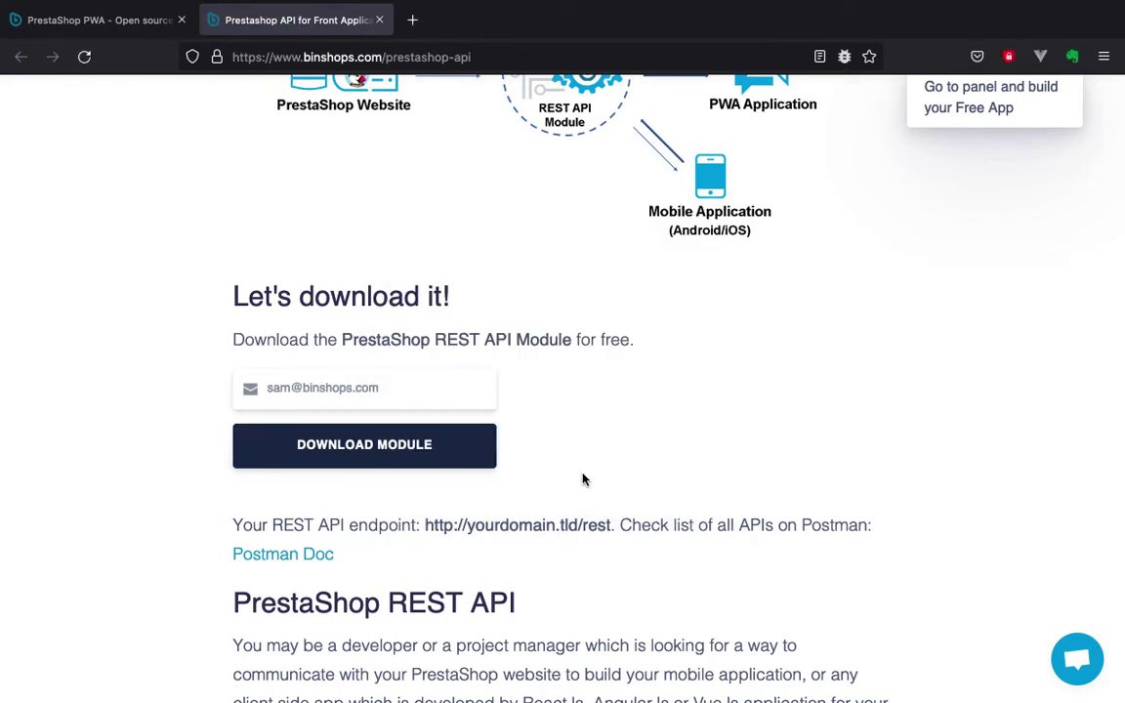
{"action": "left_click", "coordinate": [302, 556]}
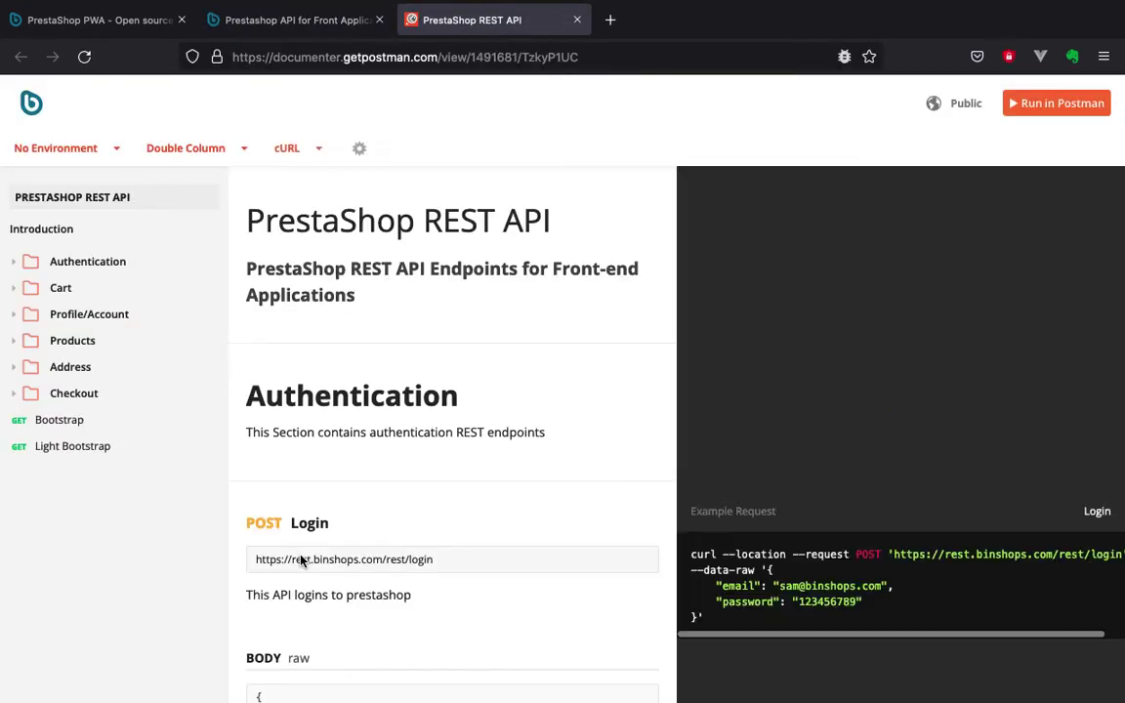
Step: Copy the Bootstrap endpoint URL and load its JSON response in a new tab
{"action": "left_click", "coordinate": [65, 421]}
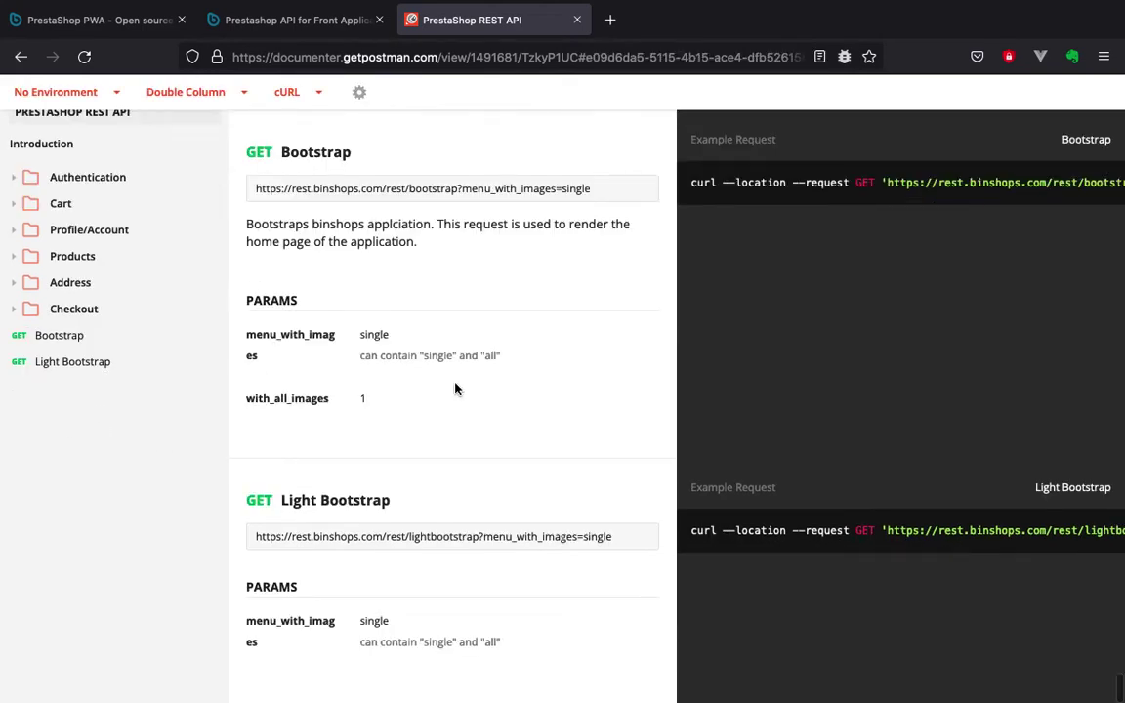
{"action": "left_click_drag", "start_coordinate": [457, 189], "coordinate": [250, 188]}
{"action": "key", "text": "super+c"}
{"action": "key", "text": "super+t"}
{"action": "key", "text": "super+v"}
{"action": "key", "text": "Return"}
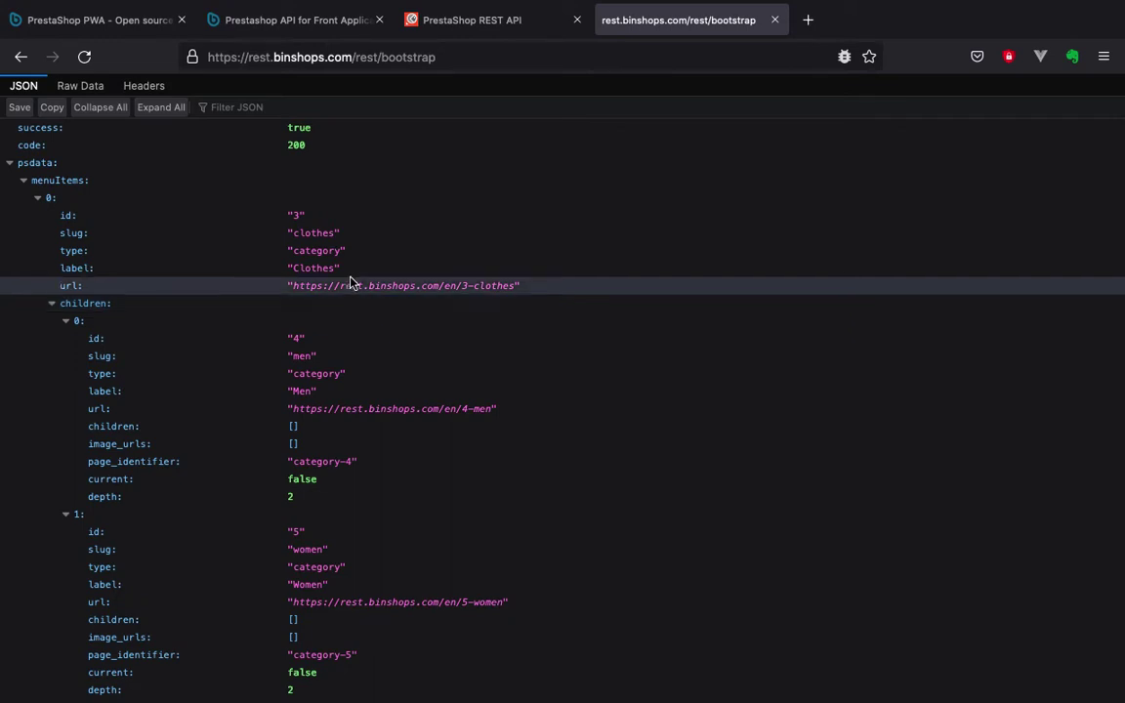
Step: Return to the Postman documentation tab and scroll back up
{"action": "left_click", "coordinate": [480, 28]}
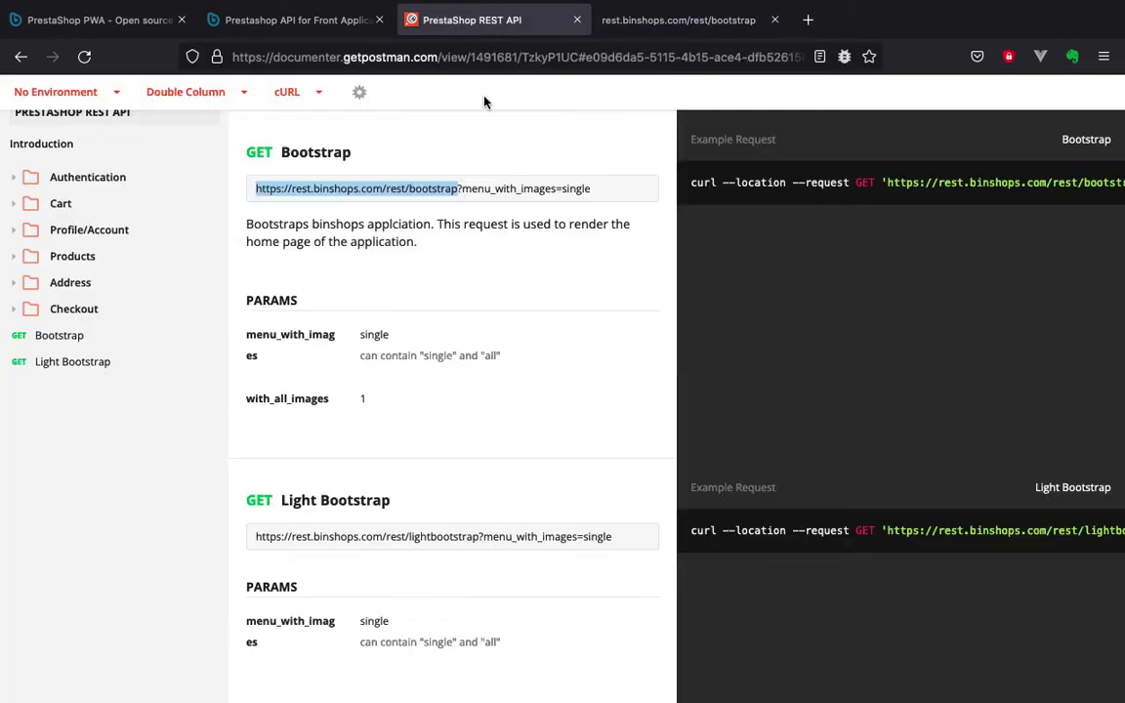
{"action": "scroll", "coordinate": [452, 293], "scroll_direction": "up", "scroll_amount": 4}
{"action": "scroll", "coordinate": [397, 335], "scroll_direction": "up", "scroll_amount": 5}
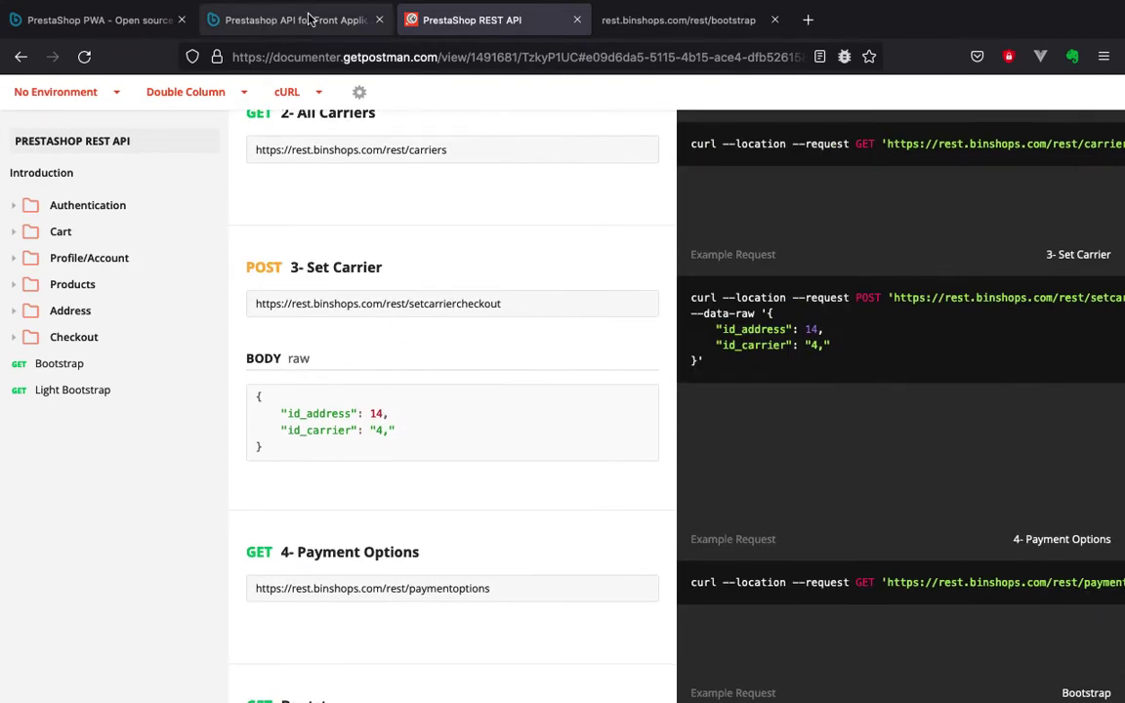
Step: Open the vuestorefront-community/prestashop GitHub repo and copy its HTTPS clone URL
{"action": "left_click", "coordinate": [147, 20]}
{"action": "middle_click", "coordinate": [420, 305]}
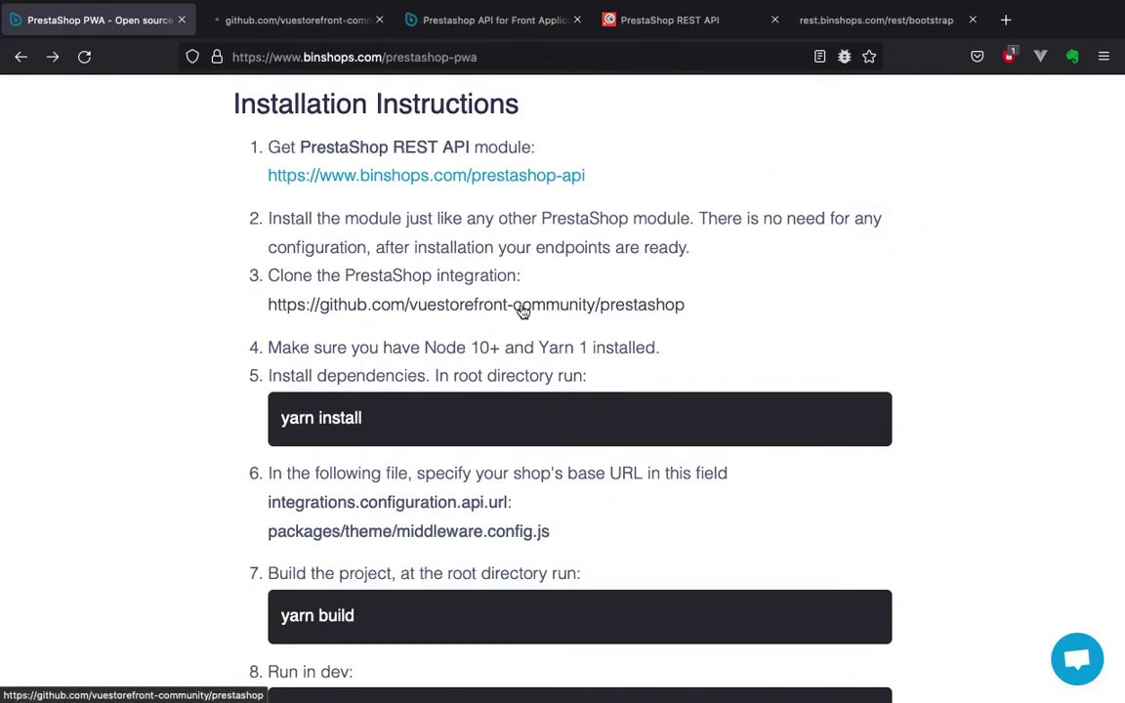
{"action": "left_click", "coordinate": [286, 24]}
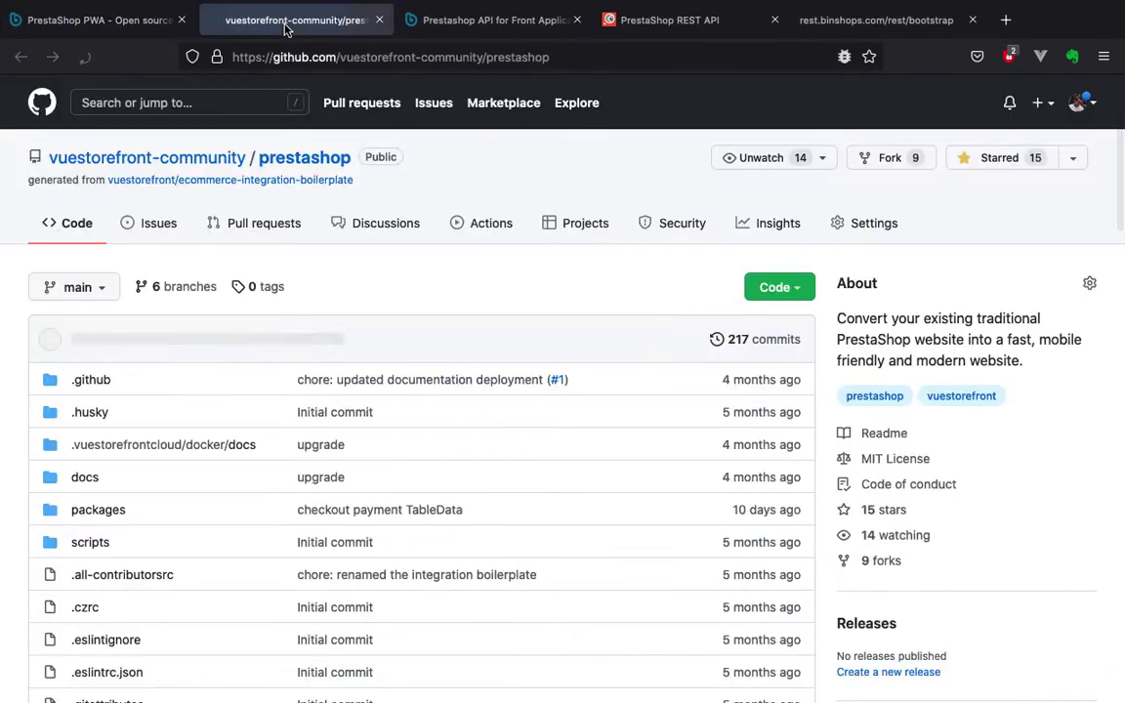
{"action": "left_click", "coordinate": [779, 287]}
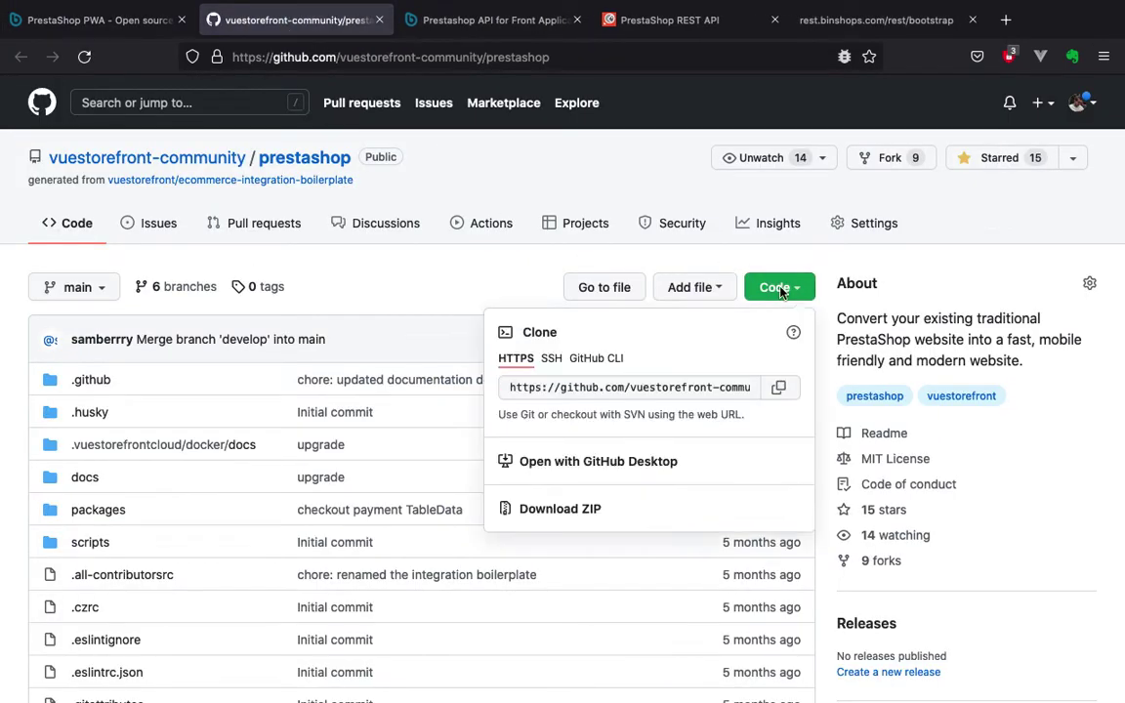
{"action": "left_click", "coordinate": [787, 387]}
{"action": "left_click", "coordinate": [501, 272]}
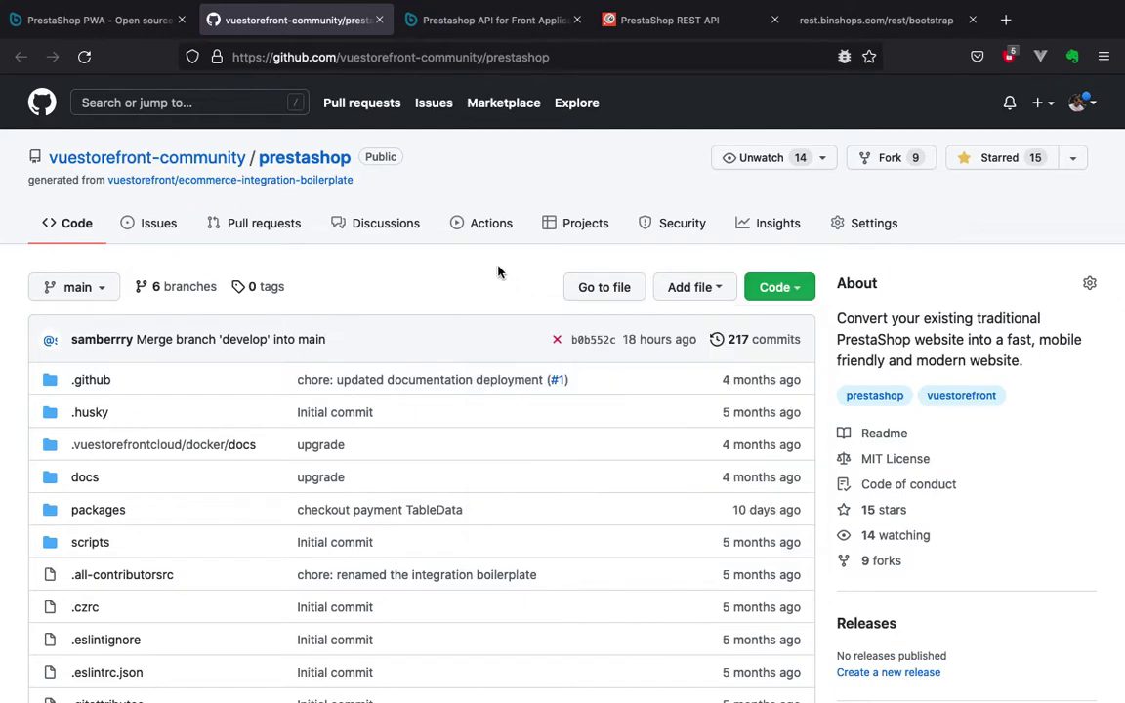
{"action": "key", "text": "ctrl+Right"}
Step: Clone the vuestorefront-community/prestashop repository with git clone and the pasted URL
{"action": "type", "text": "git clone"}
{"action": "key", "text": "super+v"}
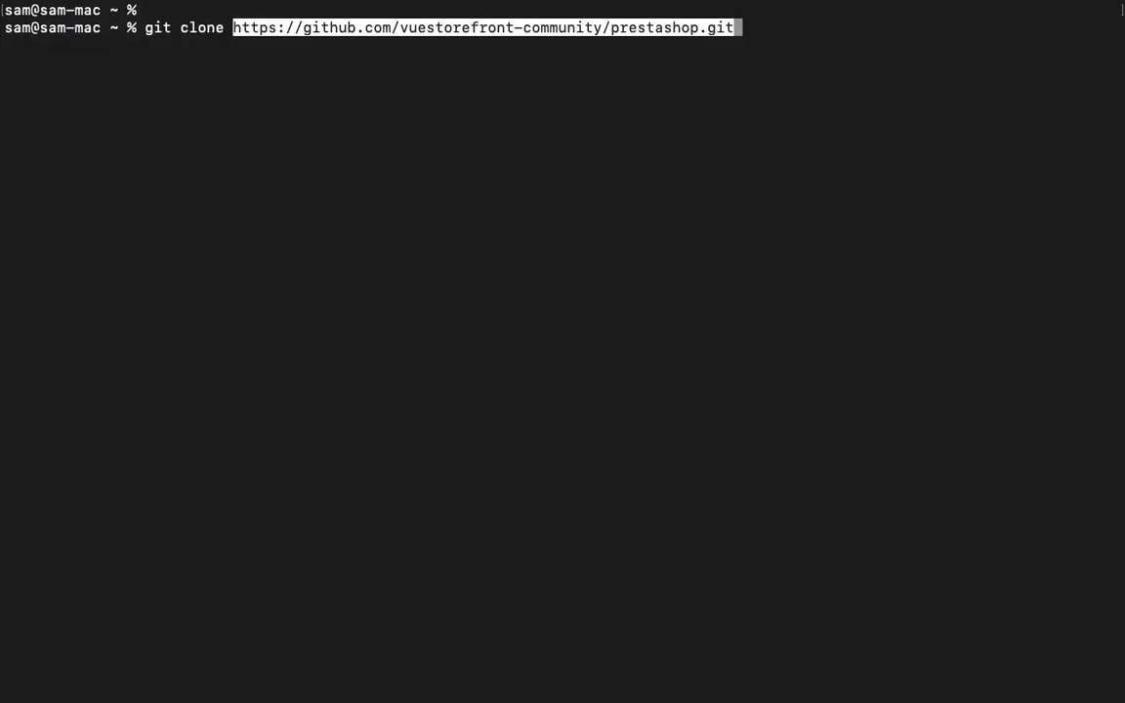
{"action": "key", "text": "Return"}
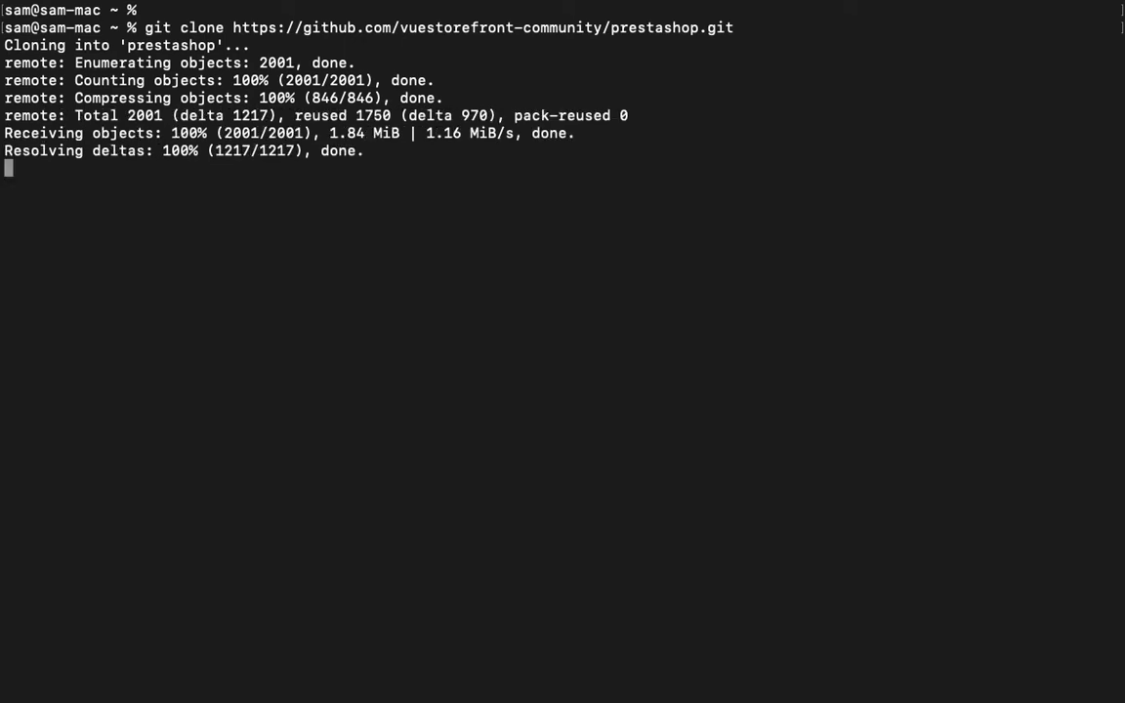
{"action": "key", "text": "Return"}
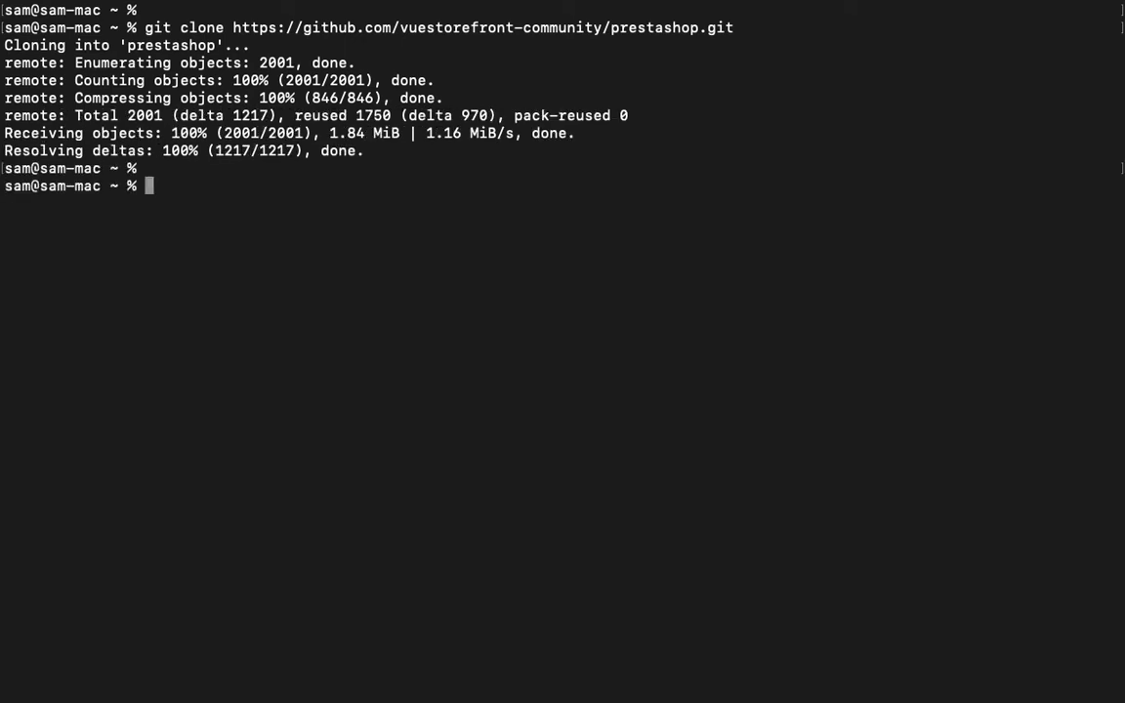
Step: Change into the prestashop folder and list its files
{"action": "type", "text": "cd pres"}
{"action": "key", "text": "BackSpace"}
{"action": "key", "text": "Tab"}
{"action": "key", "text": "Return"}
{"action": "key", "text": "Return"}
{"action": "type", "text": "ls"}
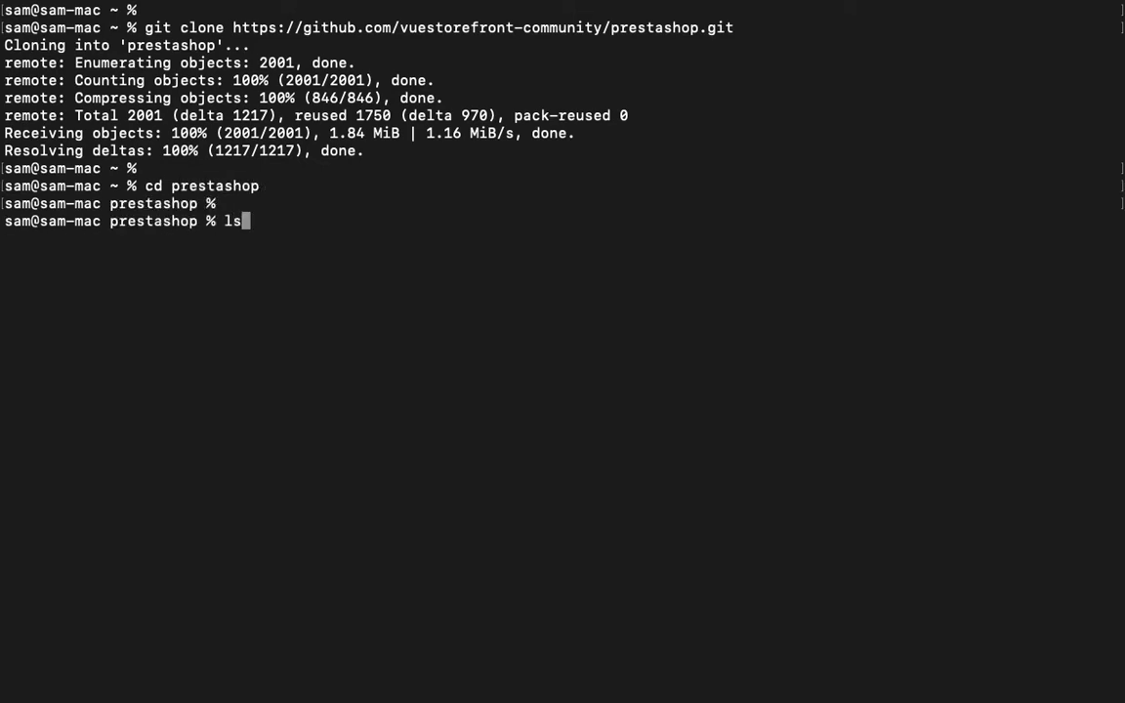
{"action": "key", "text": "Return"}
{"action": "key", "text": "Return"}
Step: Check the instructions' yarn install command, then run yarn install in the project
{"action": "key", "text": "super+Tab"}
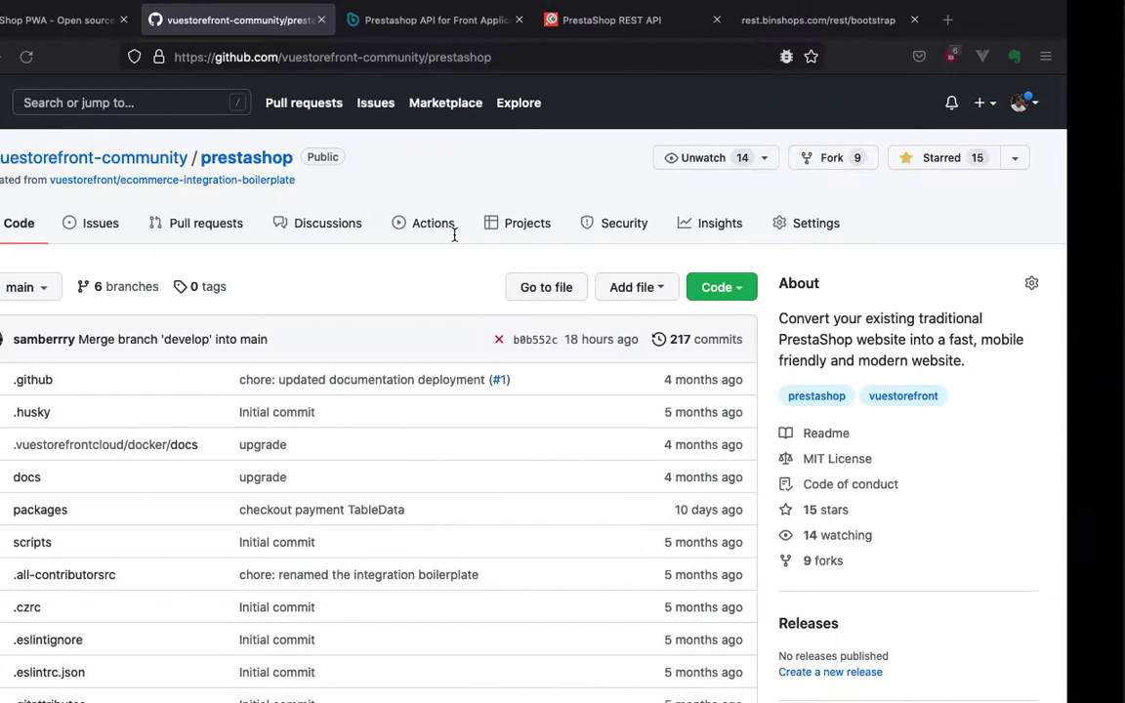
{"action": "left_click", "coordinate": [56, 8]}
{"action": "scroll", "coordinate": [448, 347], "scroll_direction": "down", "scroll_amount": 1}
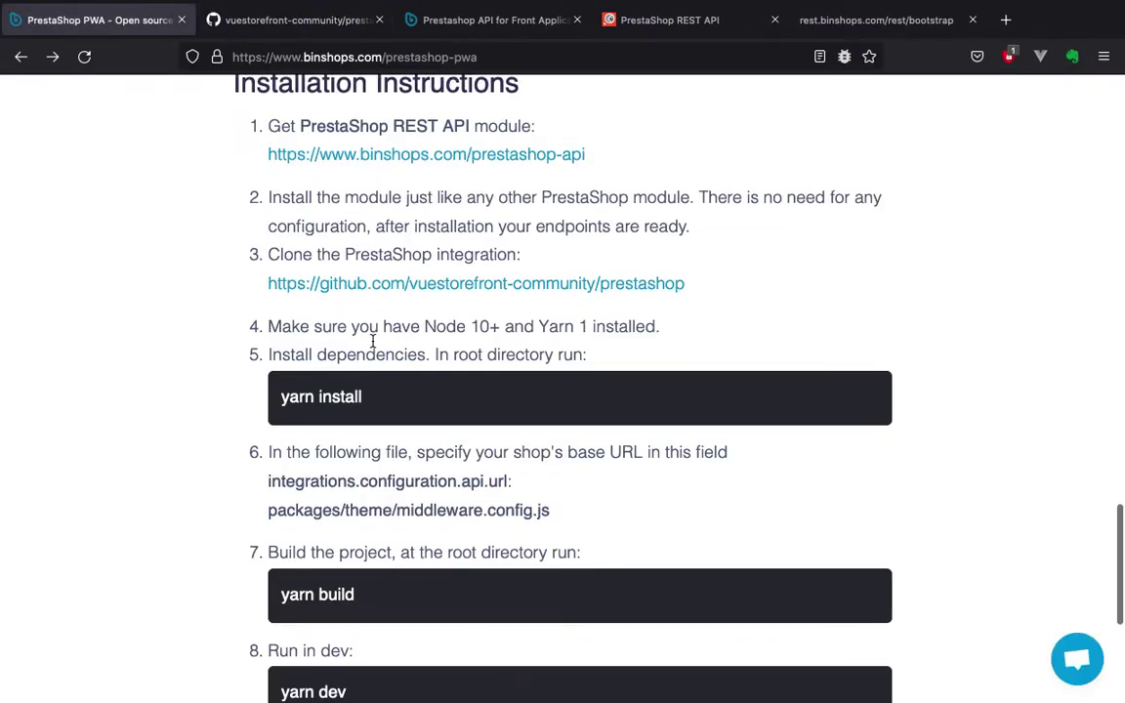
{"action": "triple_click", "coordinate": [339, 391]}
{"action": "left_click", "coordinate": [392, 399]}
{"action": "key", "text": "super+Tab"}
{"action": "type", "text": "yarn install"}
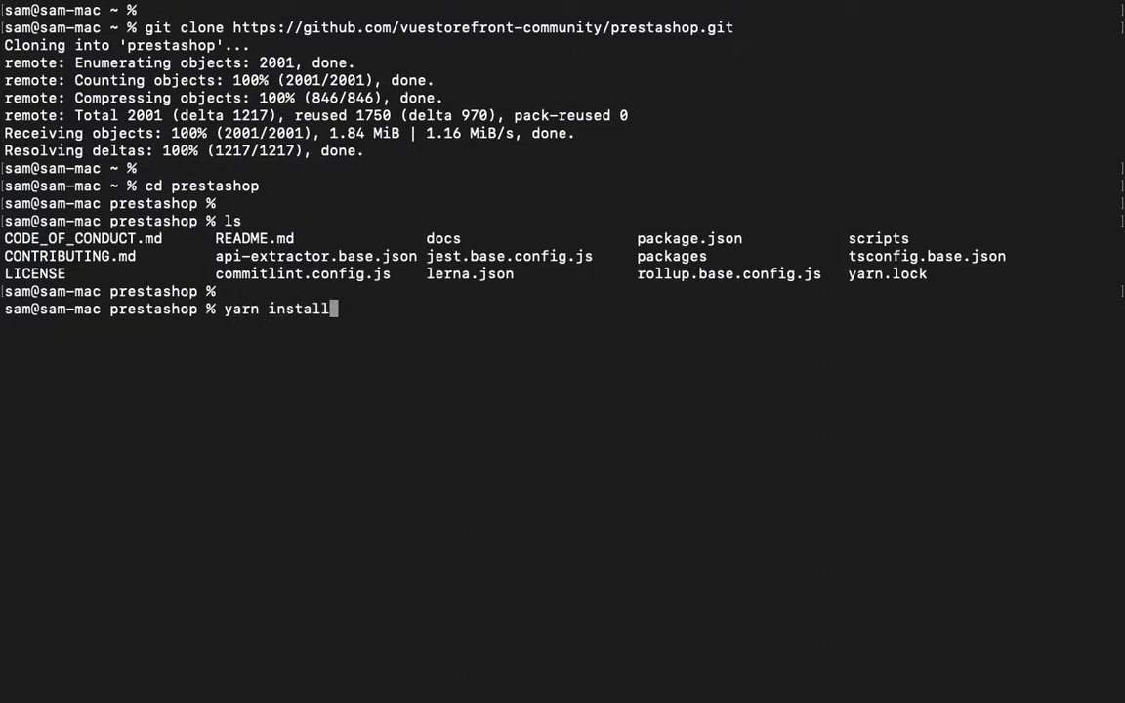
{"action": "key", "text": "Return"}
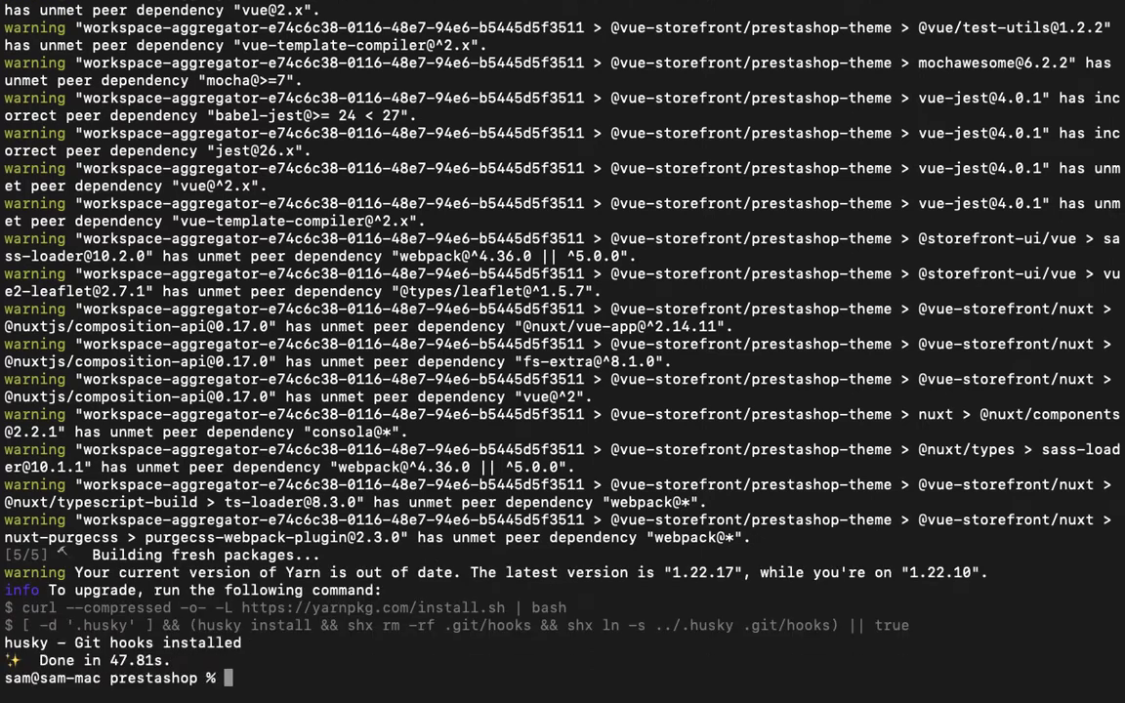
Step: Review the integrations.configuration.api setting in step 6 of the installation instructions
{"action": "key", "text": "Return"}
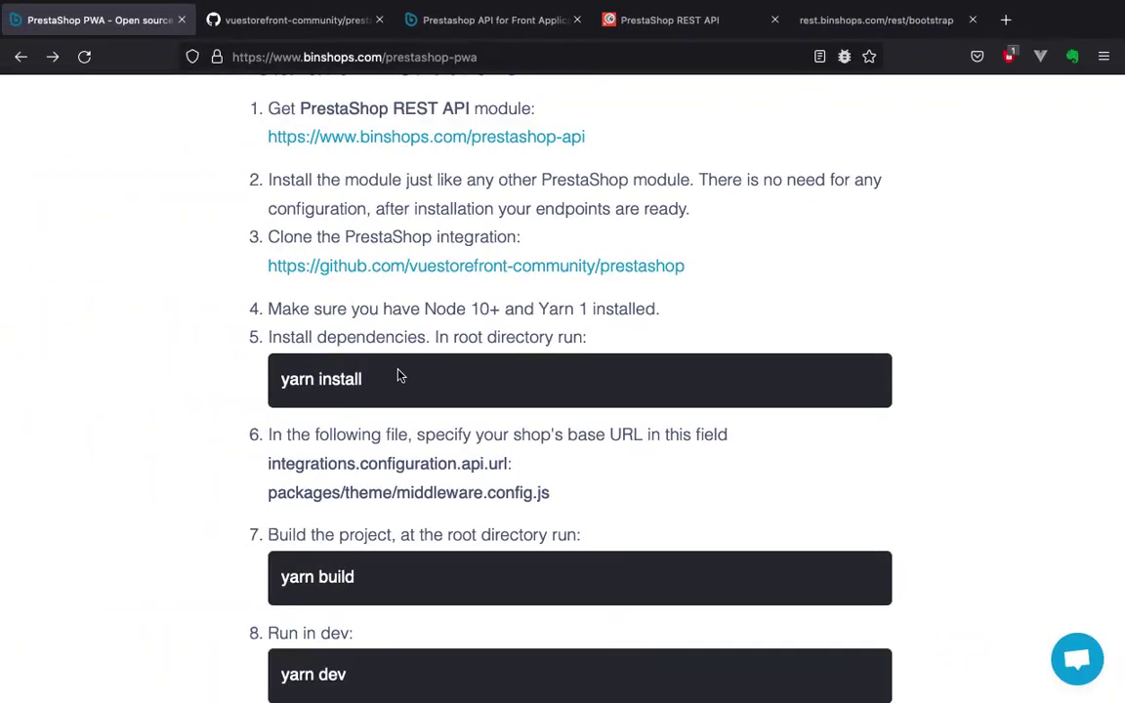
{"action": "scroll", "coordinate": [398, 377], "scroll_direction": "down", "scroll_amount": 2}
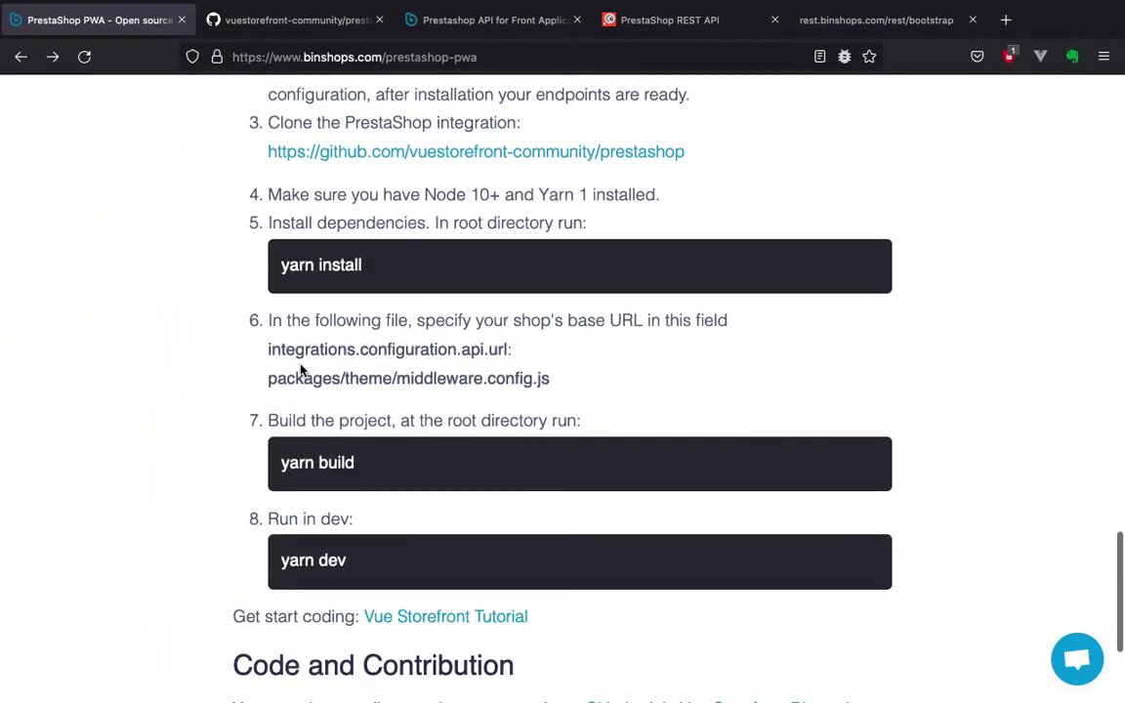
{"action": "left_click_drag", "start_coordinate": [268, 350], "coordinate": [477, 352]}
{"action": "left_click", "coordinate": [271, 381]}
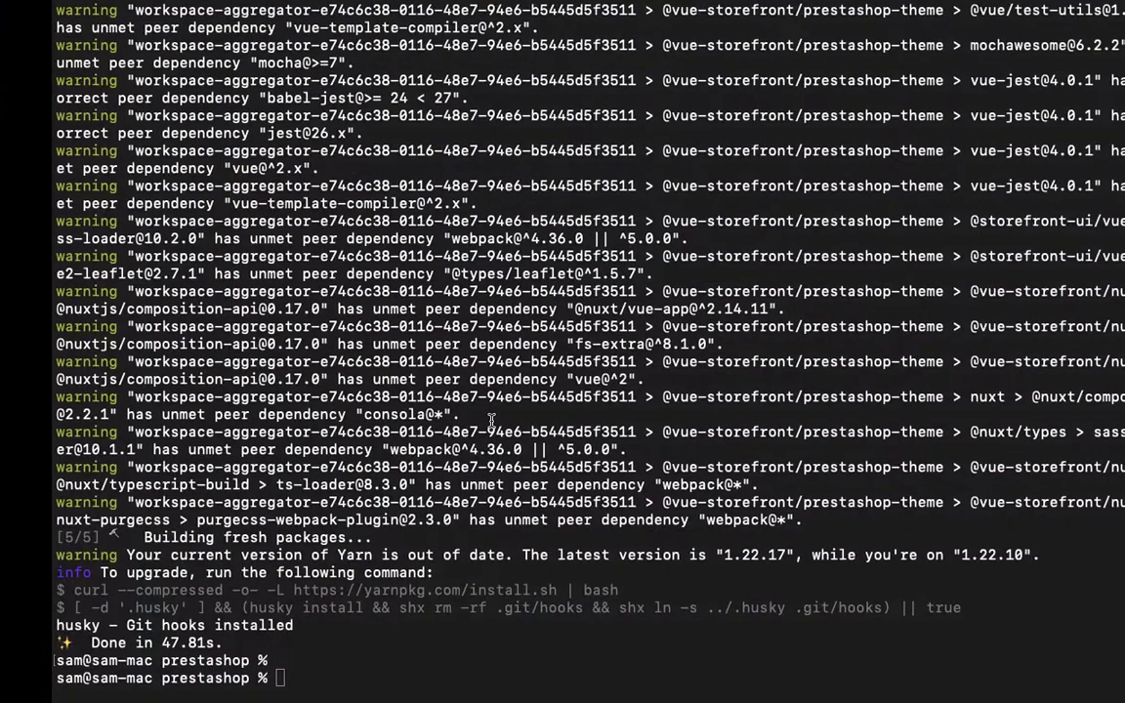
Step: Type vim packages/theme/mi and tab-complete toward the middleware folder
{"action": "type", "text": "vim packages/"}
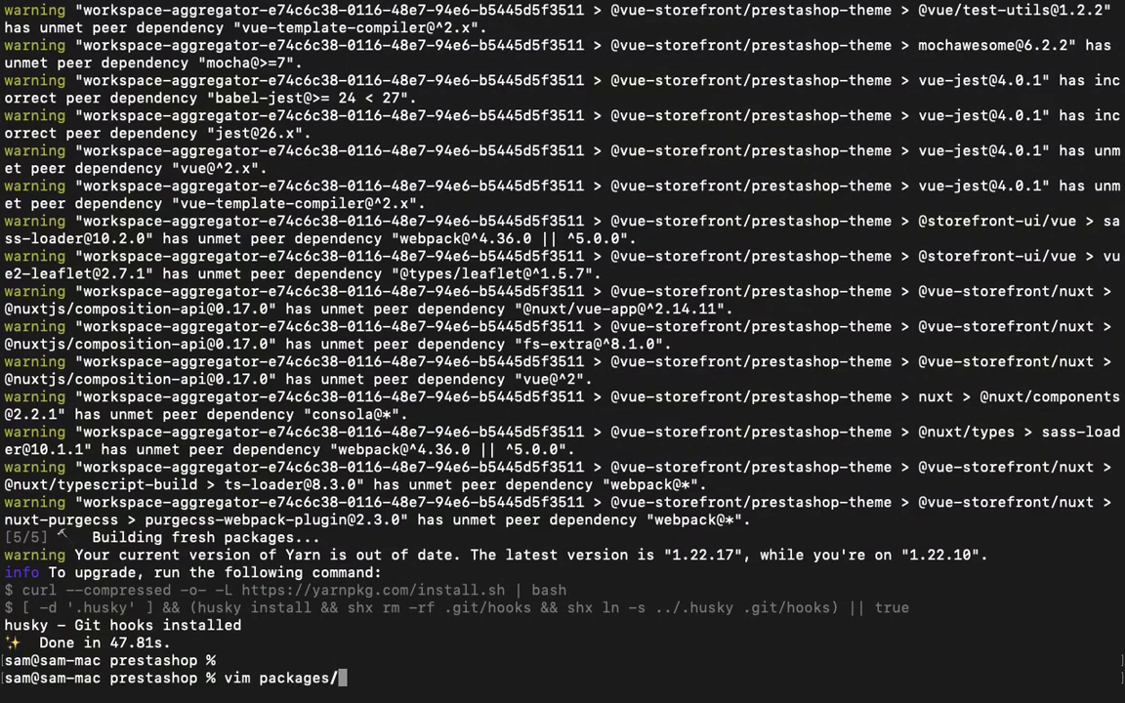
{"action": "type", "text": "theme/"}
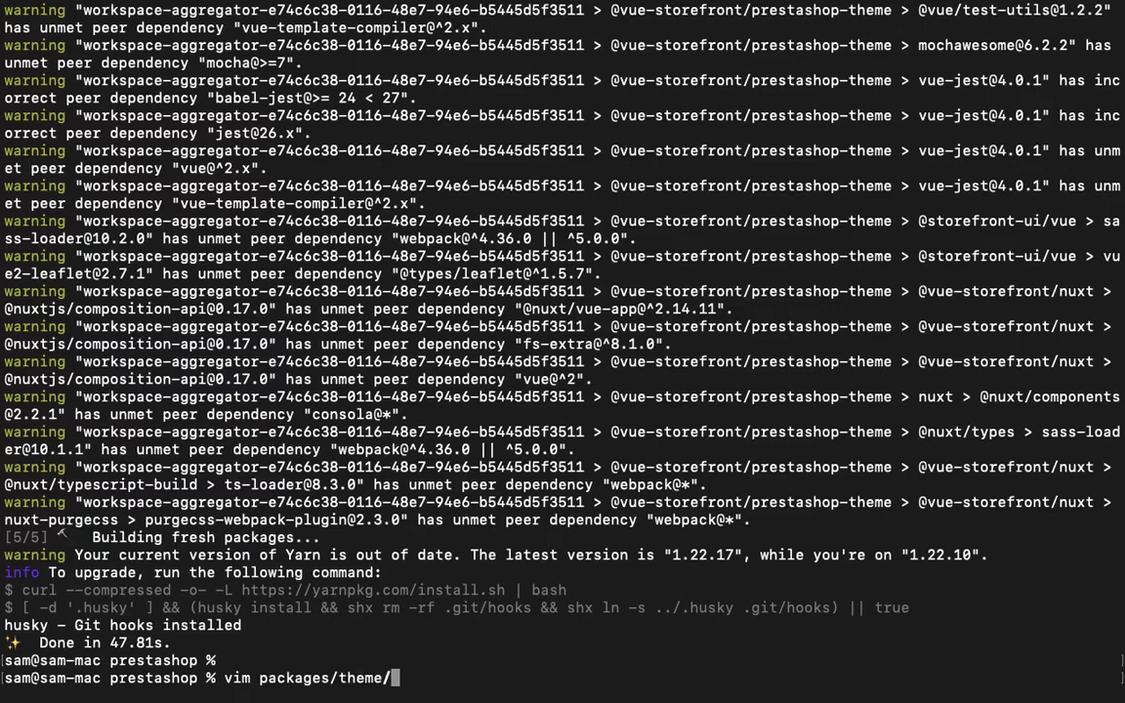
{"action": "key", "text": "Tab"}
{"action": "type", "text": "mi"}
{"action": "key", "text": "Tab"}
{"action": "key", "text": "Tab"}
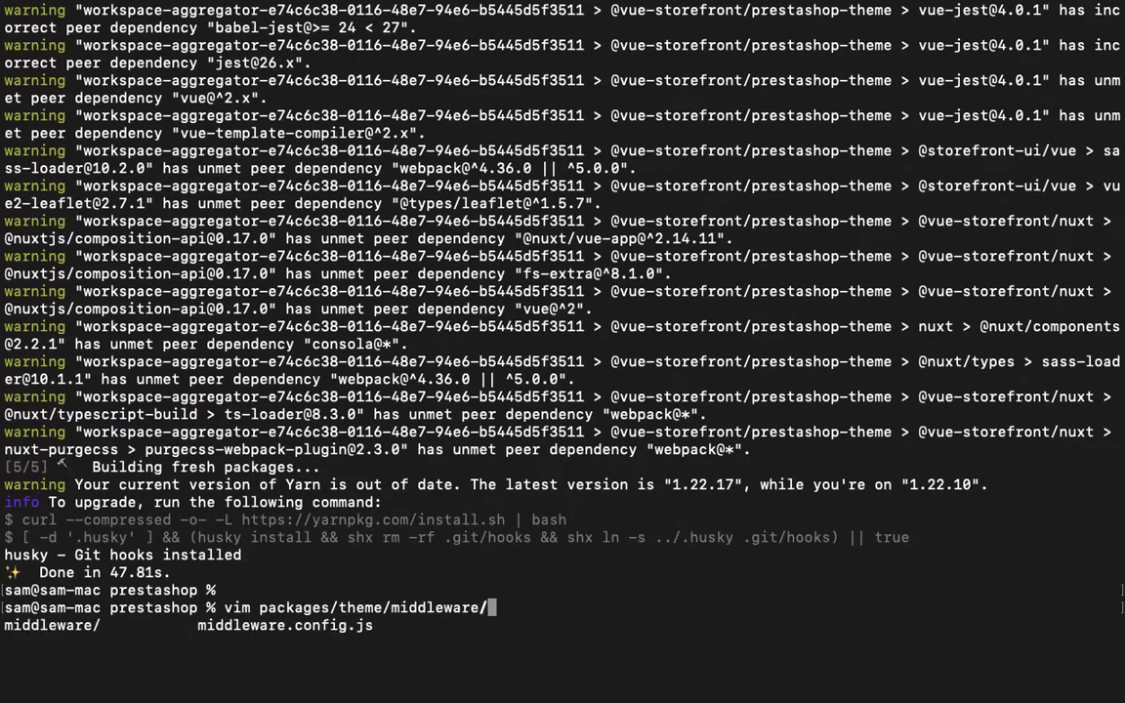
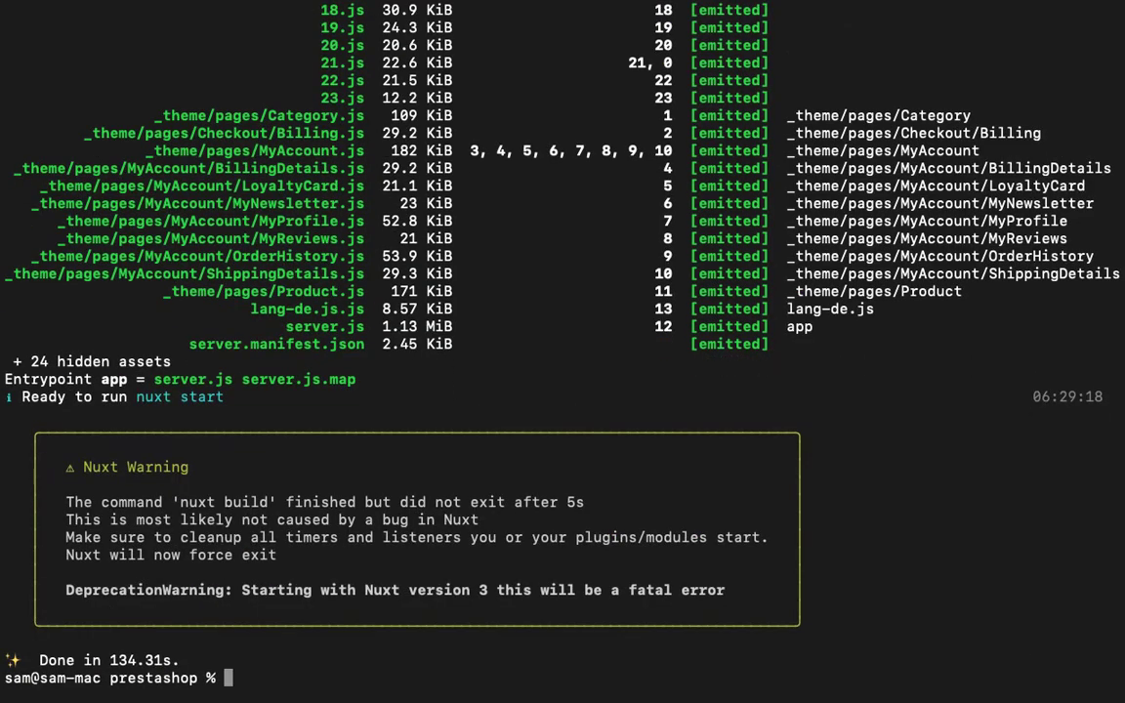
{"action": "key", "text": "Return"}
{"action": "type", "text": "ya"}
{"action": "key", "text": "BackSpace"}
{"action": "key", "text": "BackSpace"}
{"action": "type", "text": "yar"}
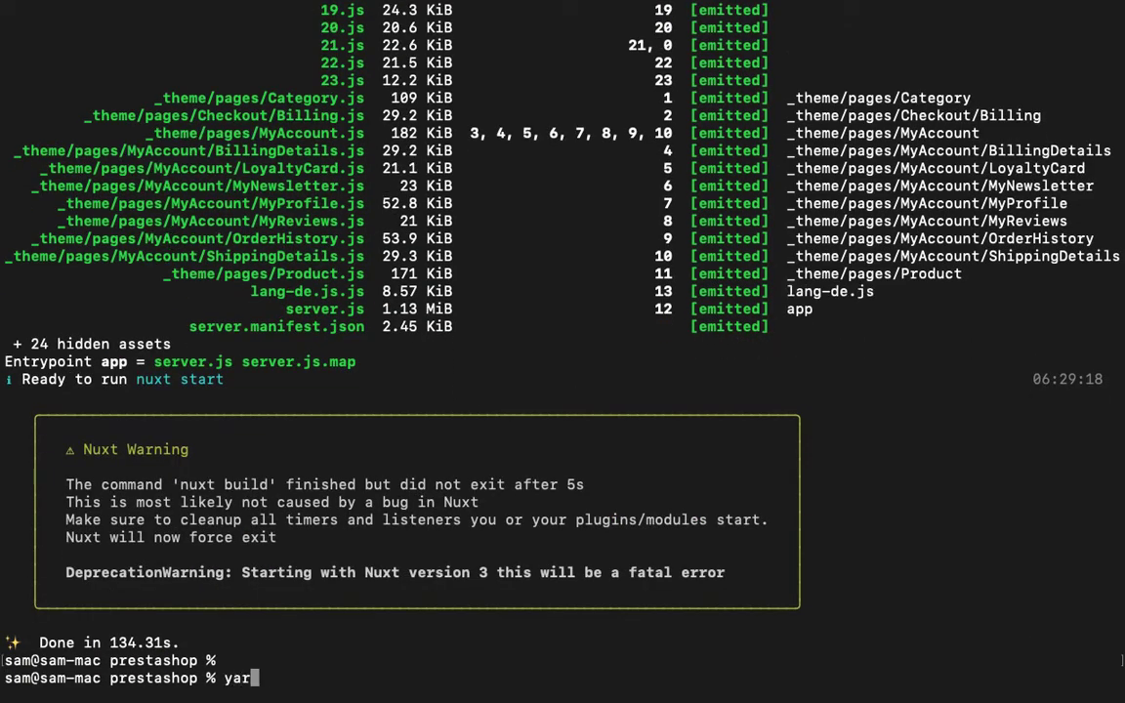
{"action": "type", "text": "n dev"}
{"action": "key", "text": "Return"}
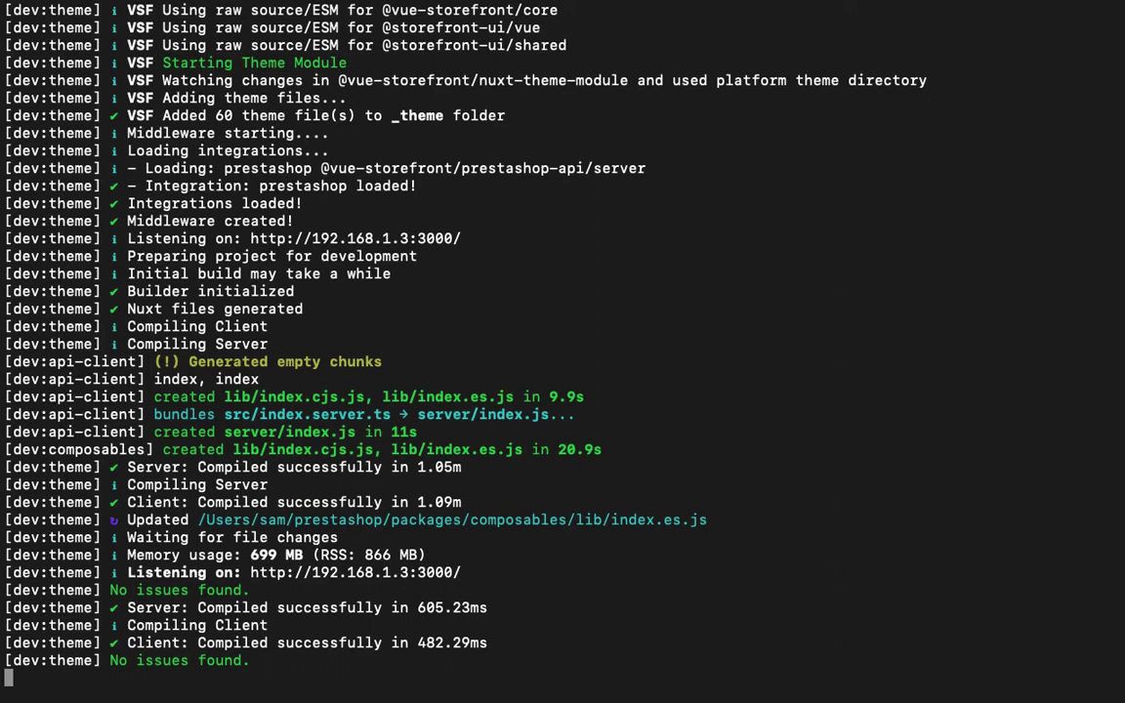
{"action": "left_click_drag", "start_coordinate": [461, 574], "coordinate": [250, 575]}
Step: Load the local storefront at 192.168.1.3:3000 in a new browser tab
{"action": "key", "text": "super+Tab"}
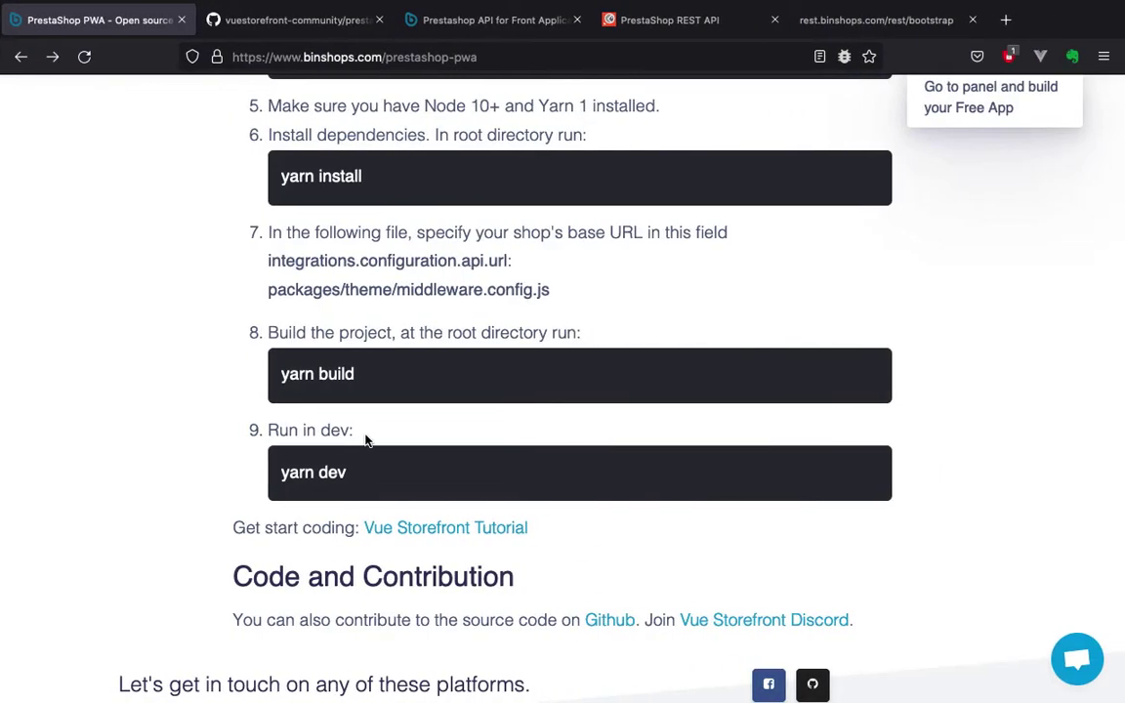
{"action": "key", "text": "ctrl+t"}
{"action": "type", "text": "http://192.168.1.3:3000/"}
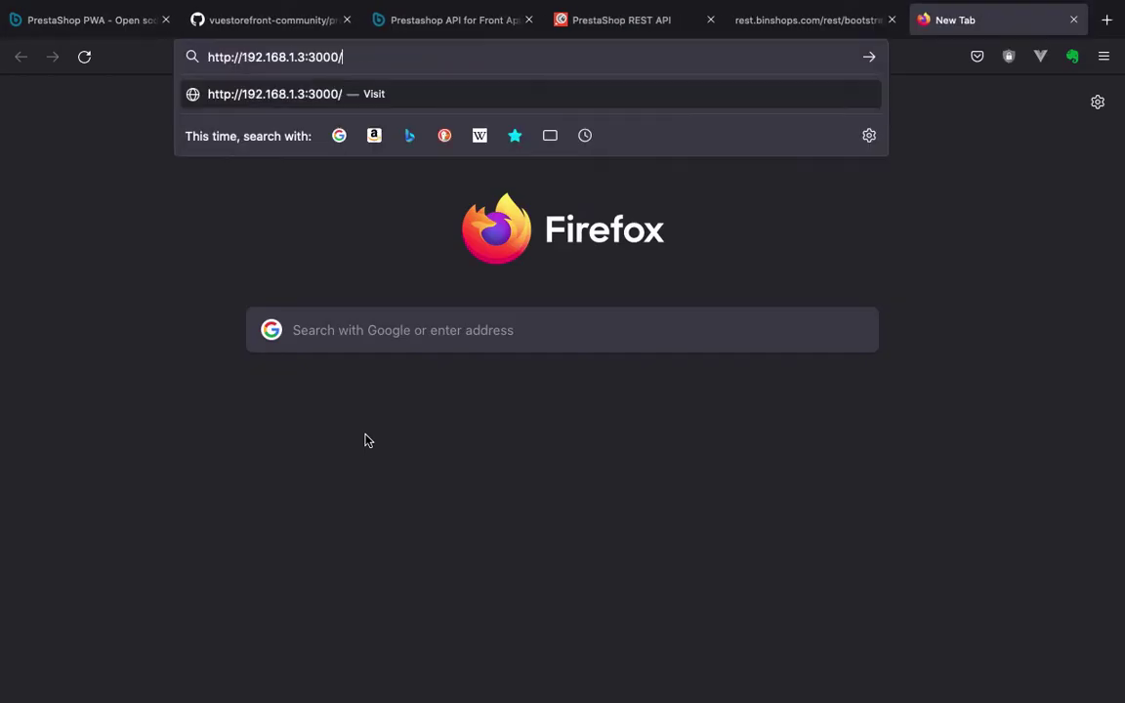
{"action": "key", "text": "Return"}
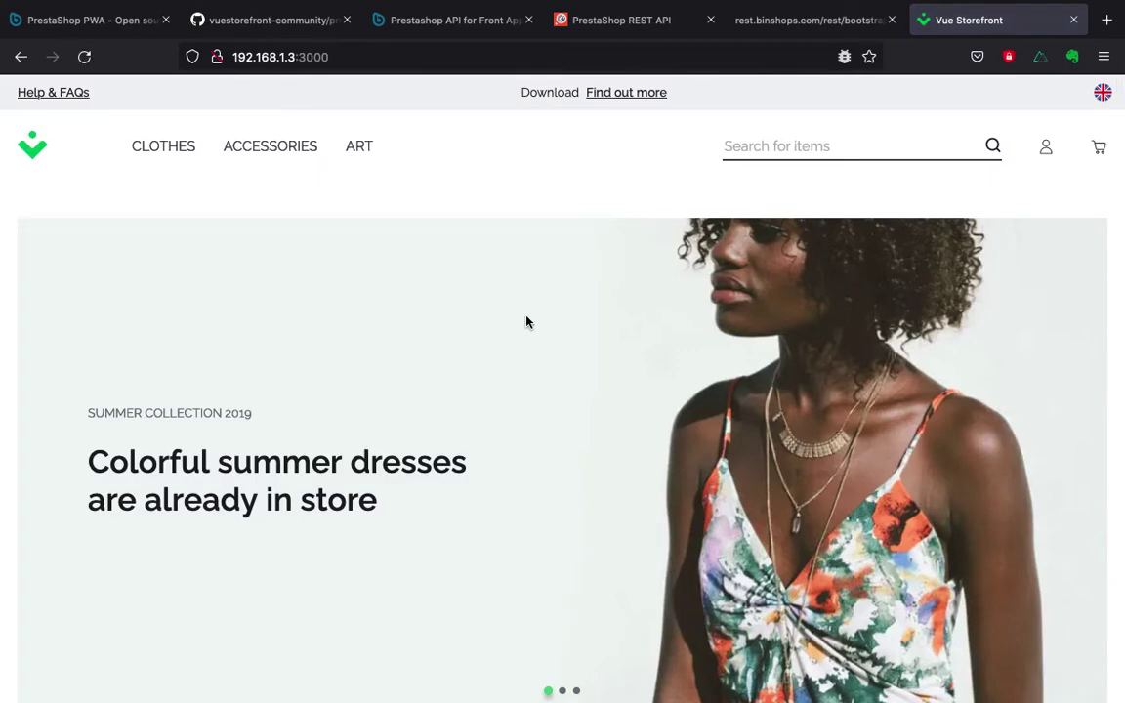
Step: Browse the homepage, then open the Accessories category with its 11 products
{"action": "scroll", "coordinate": [628, 406], "scroll_direction": "down", "scroll_amount": 15}
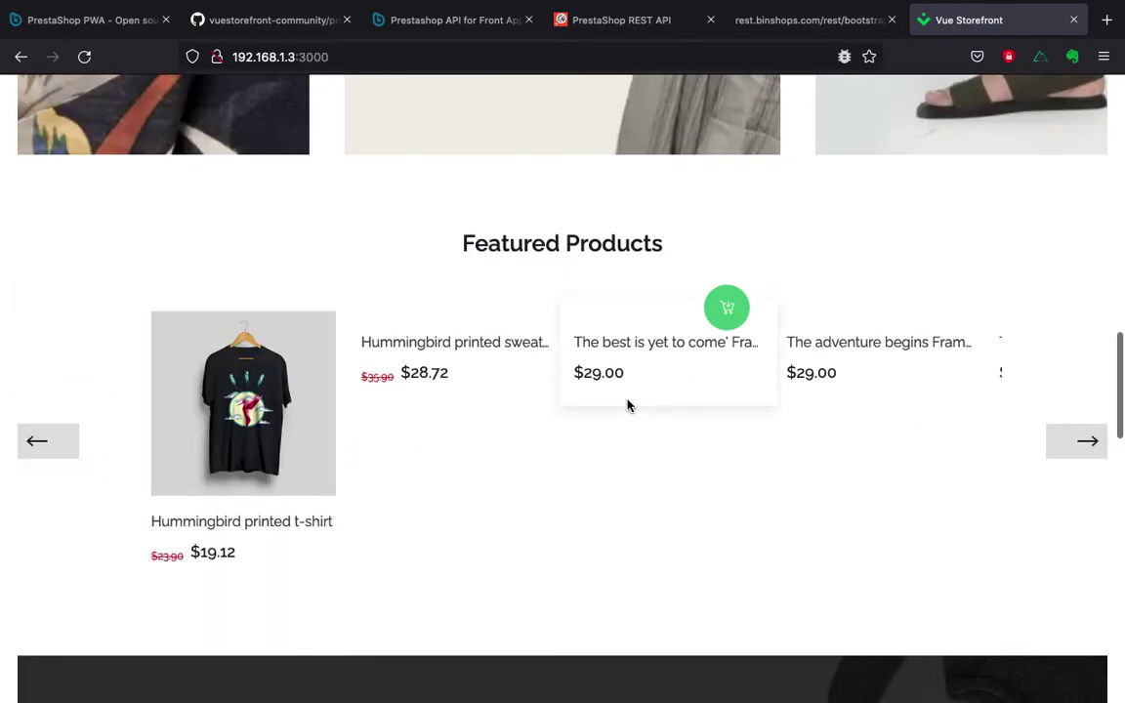
{"action": "scroll", "coordinate": [630, 406], "scroll_direction": "down", "scroll_amount": 10}
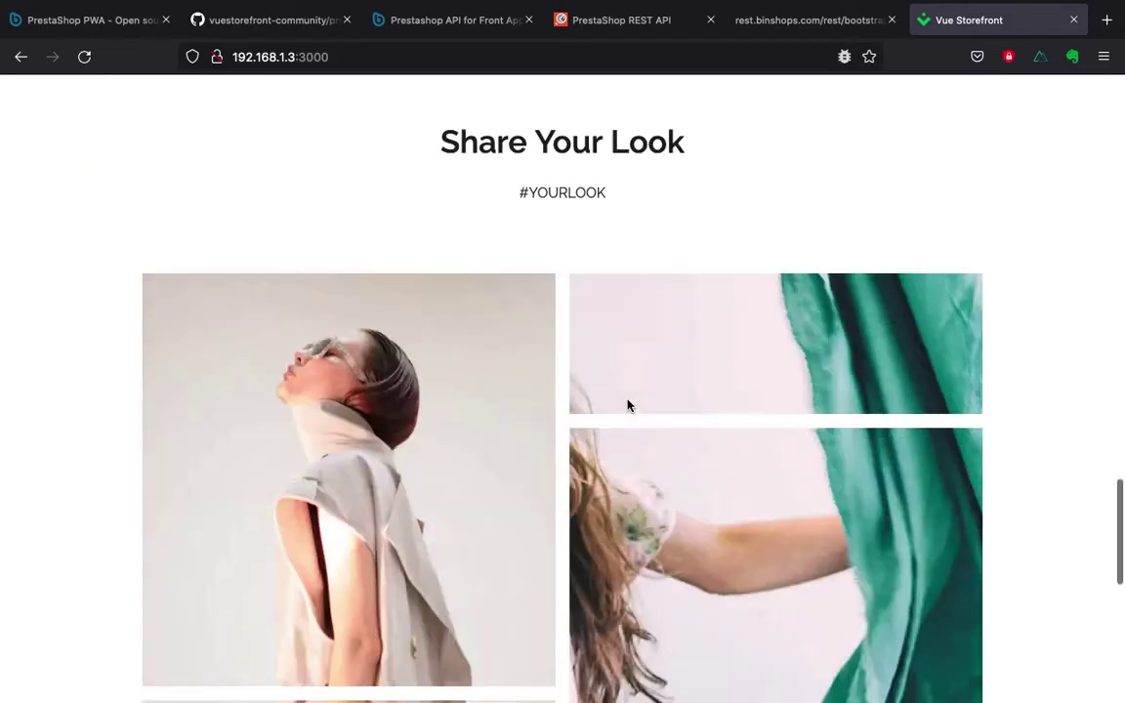
{"action": "scroll", "coordinate": [628, 406], "scroll_direction": "down", "scroll_amount": 5}
{"action": "scroll", "coordinate": [628, 406], "scroll_direction": "up", "scroll_amount": 20}
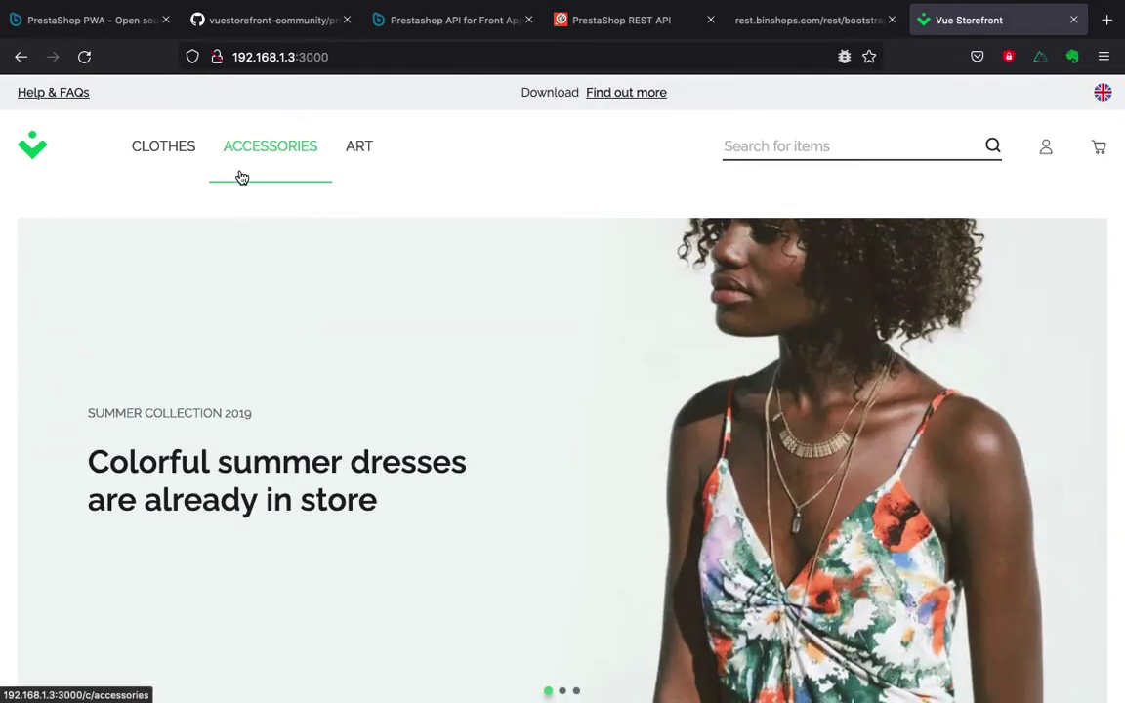
{"action": "left_click", "coordinate": [273, 171]}
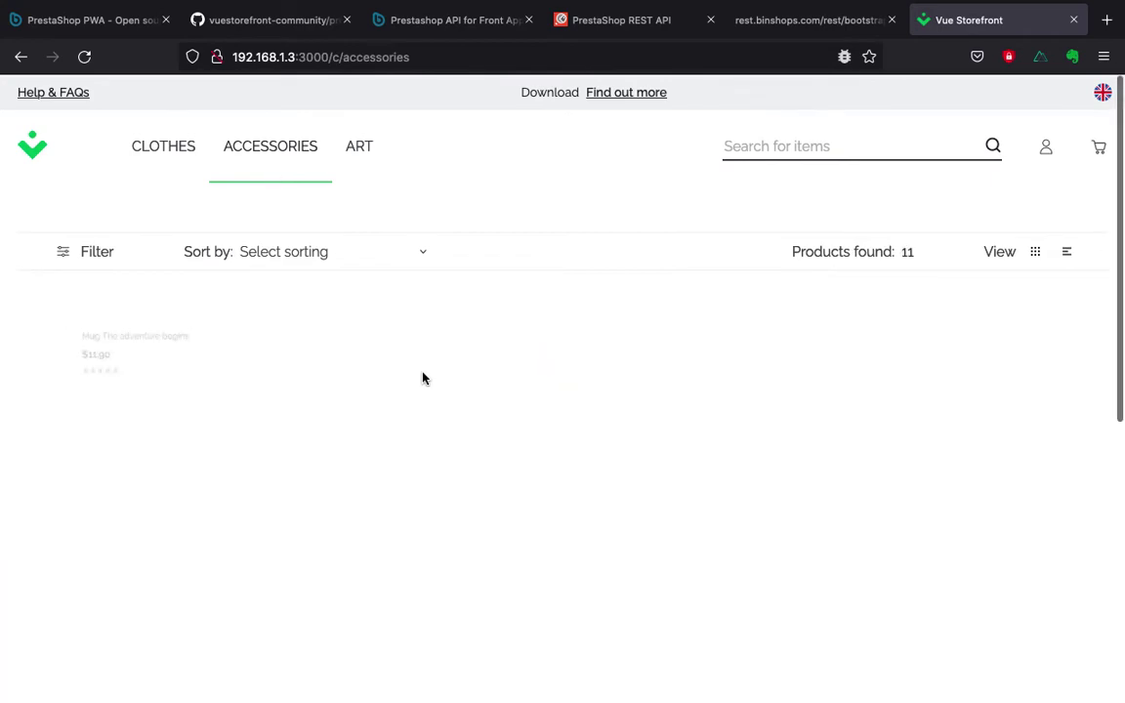
{"action": "scroll", "coordinate": [472, 462], "scroll_direction": "down", "scroll_amount": 3}
{"action": "scroll", "coordinate": [472, 462], "scroll_direction": "down", "scroll_amount": 4}
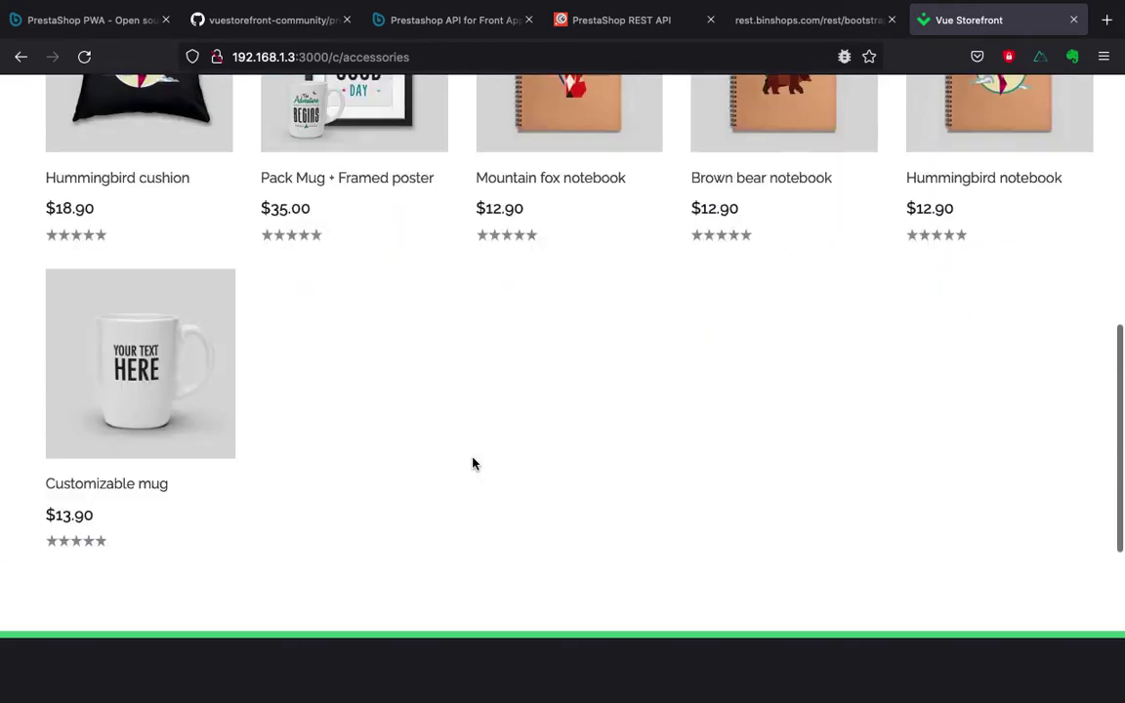
{"action": "scroll", "coordinate": [471, 465], "scroll_direction": "up", "scroll_amount": 10}
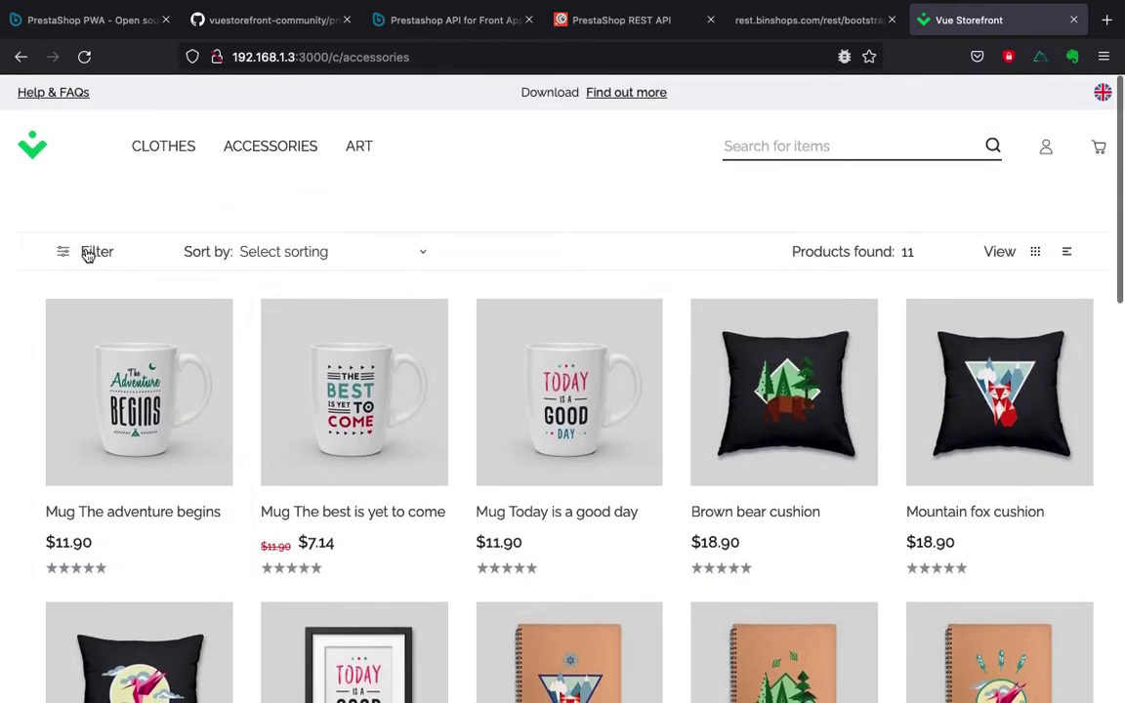
{"action": "left_click", "coordinate": [86, 252]}
{"action": "scroll", "coordinate": [93, 417], "scroll_direction": "down", "scroll_amount": 1}
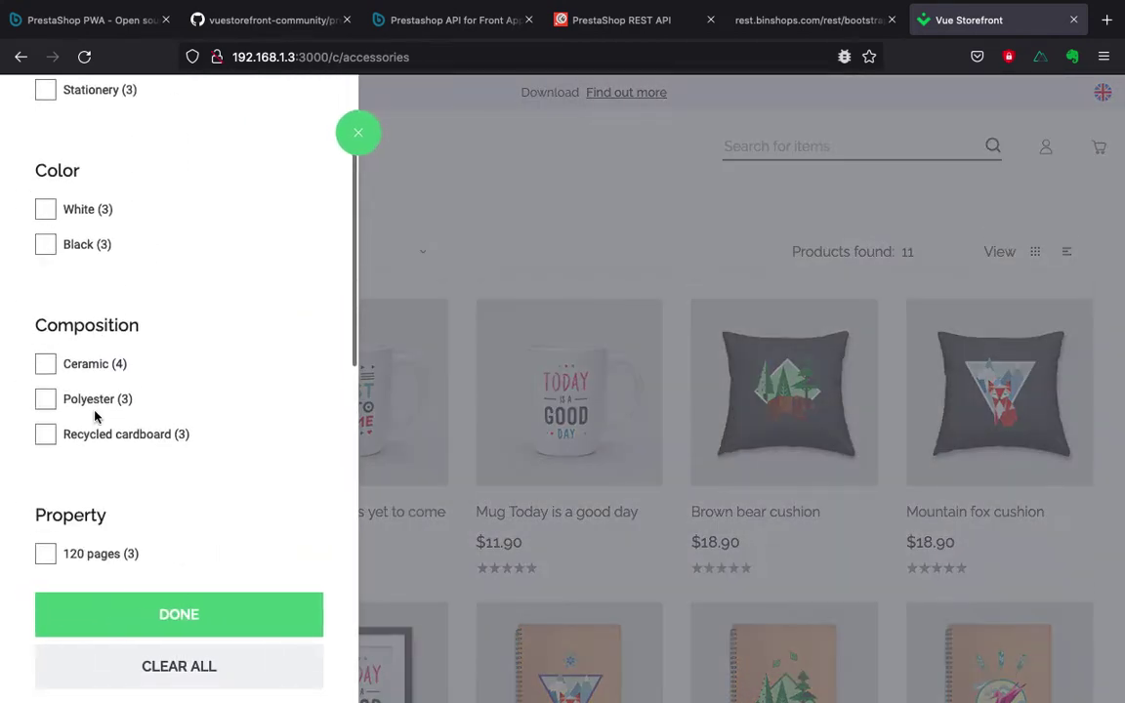
{"action": "left_click", "coordinate": [45, 364]}
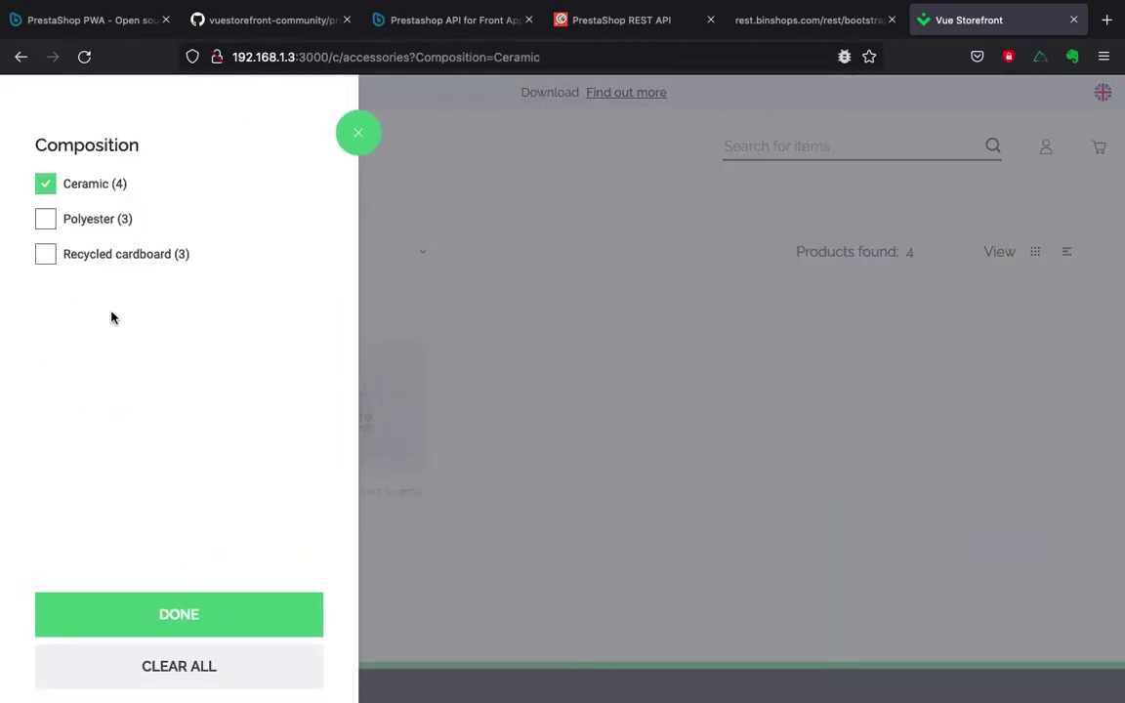
{"action": "left_click", "coordinate": [184, 623]}
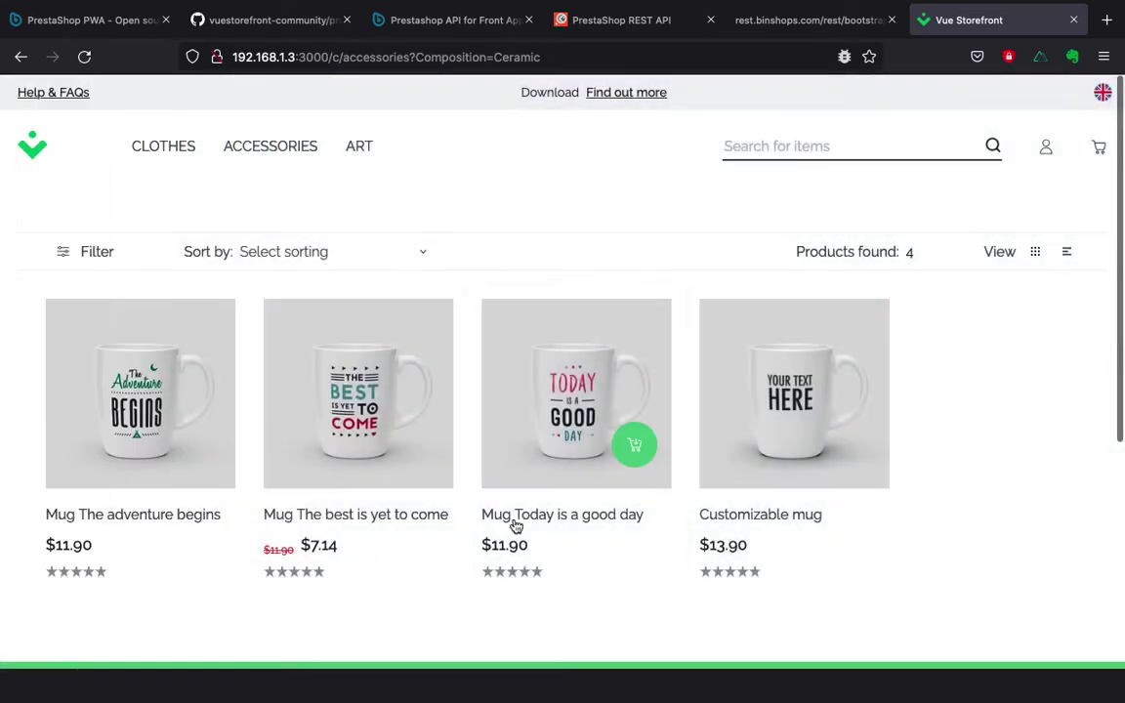
{"action": "left_click", "coordinate": [96, 254]}
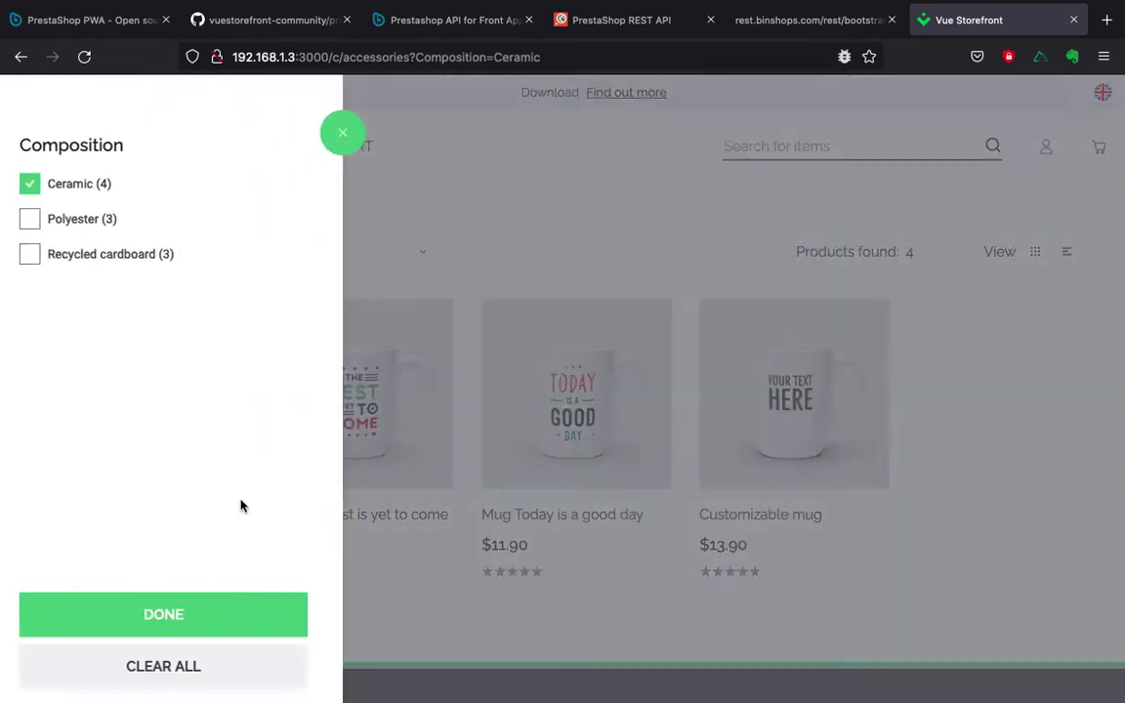
{"action": "left_click", "coordinate": [172, 659]}
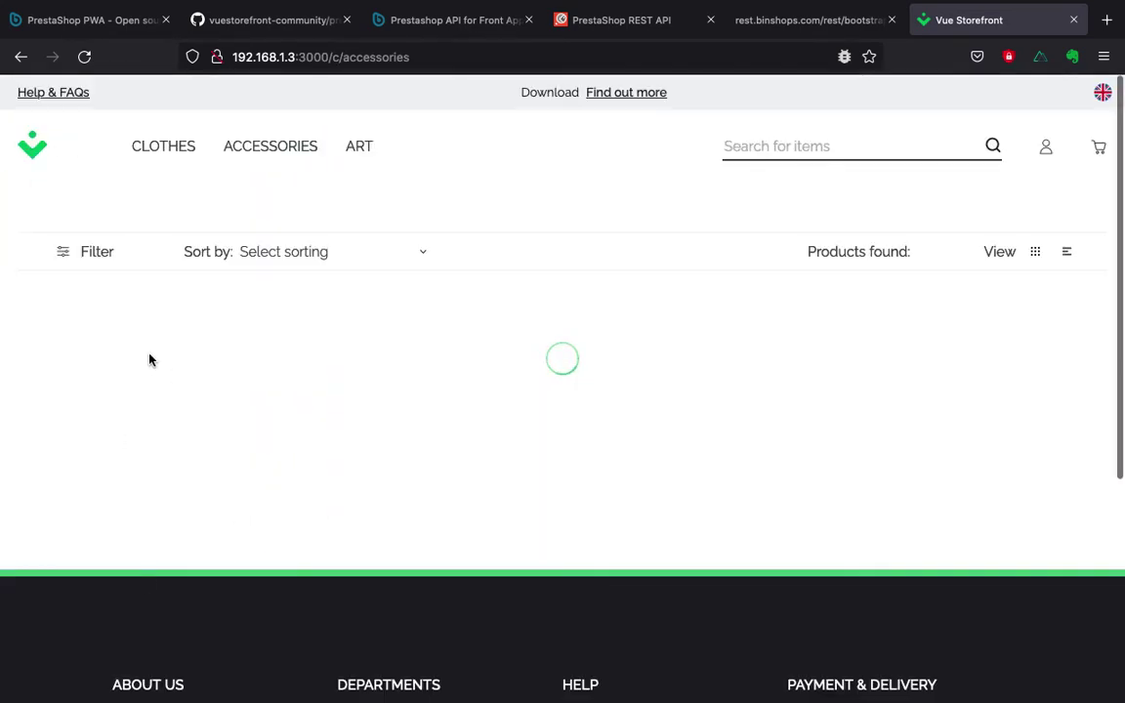
{"action": "scroll", "coordinate": [417, 485], "scroll_direction": "down", "scroll_amount": 9}
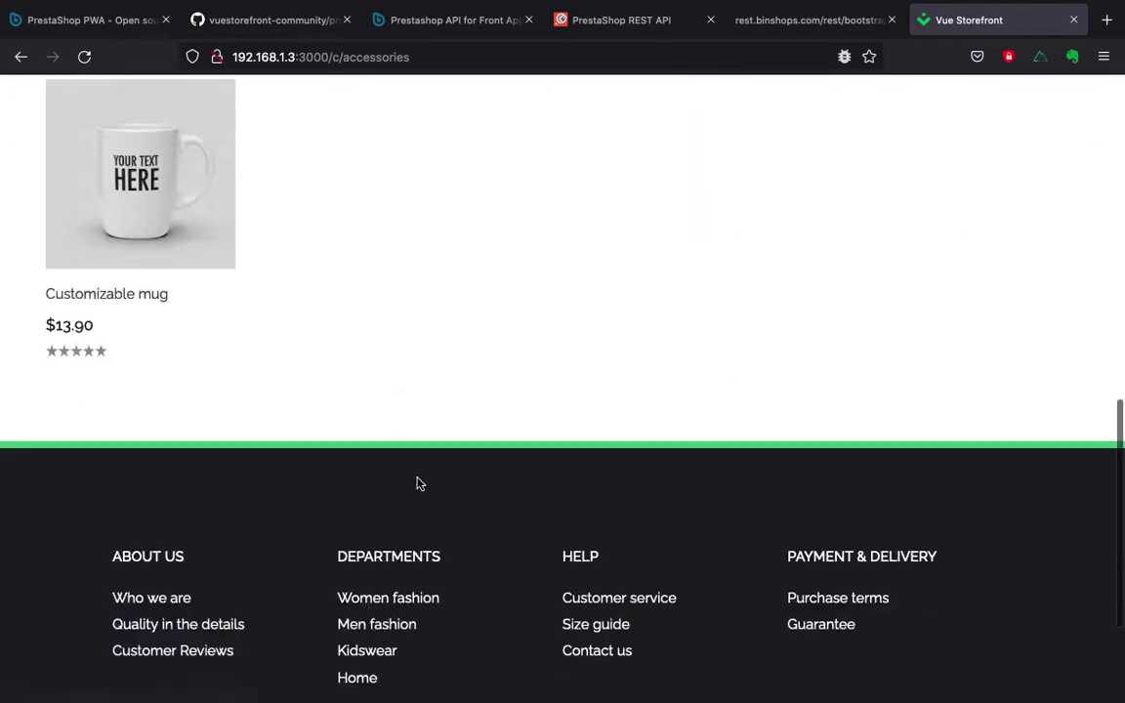
{"action": "scroll", "coordinate": [418, 485], "scroll_direction": "up", "scroll_amount": 8}
{"action": "scroll", "coordinate": [418, 485], "scroll_direction": "up", "scroll_amount": 1}
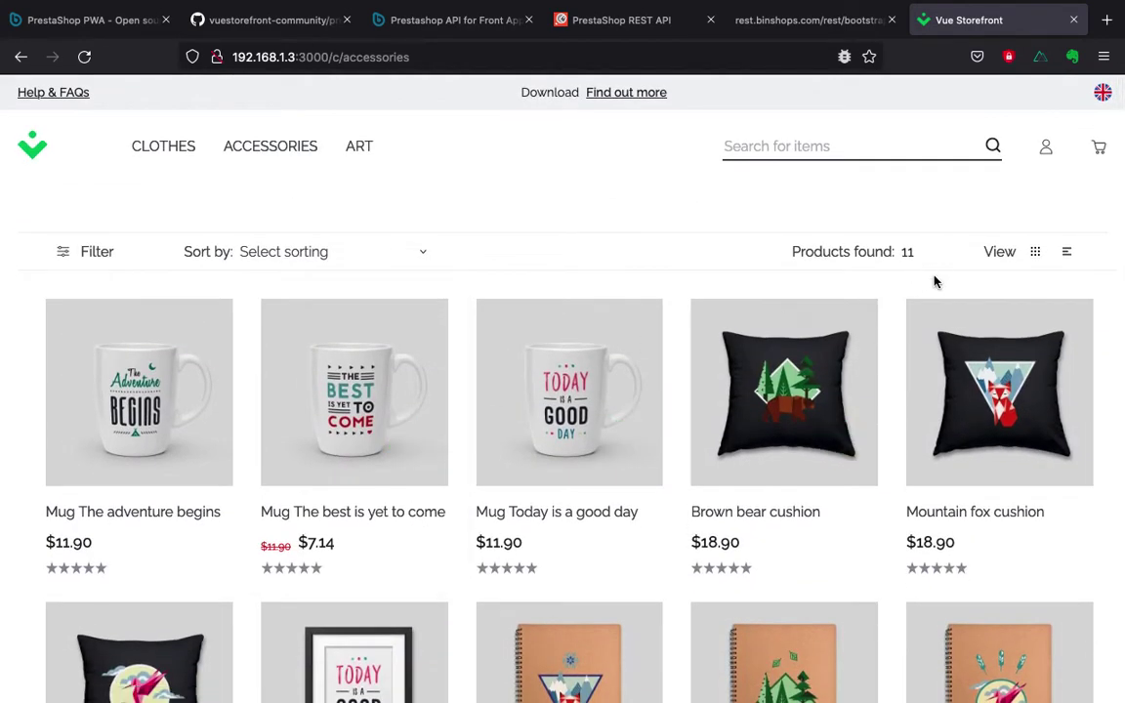
Step: Switch between list and grid views, then add the $11.90 mug to the cart
{"action": "left_click", "coordinate": [1066, 254]}
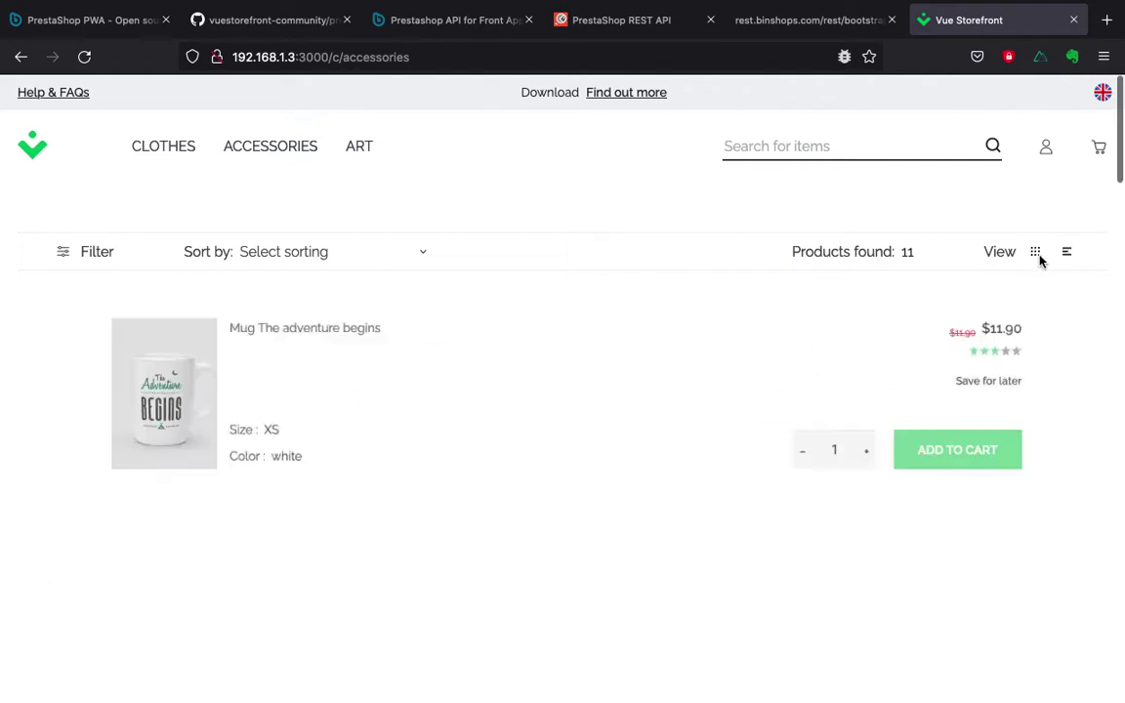
{"action": "left_click", "coordinate": [1037, 253]}
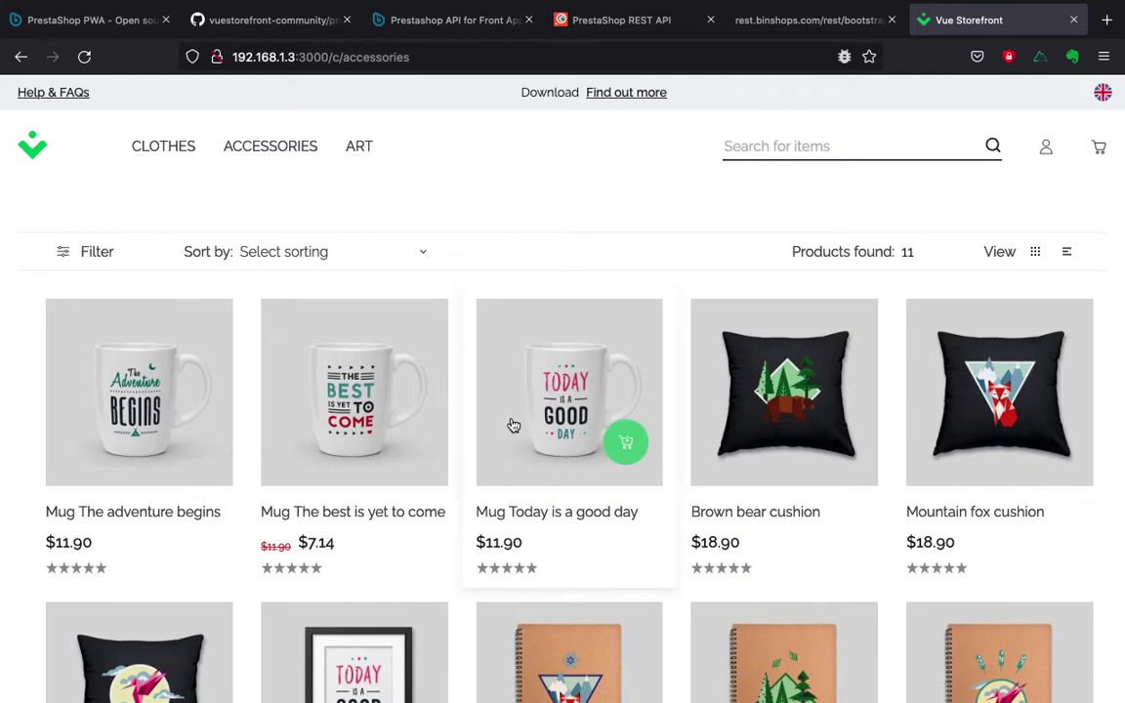
{"action": "left_click", "coordinate": [409, 444]}
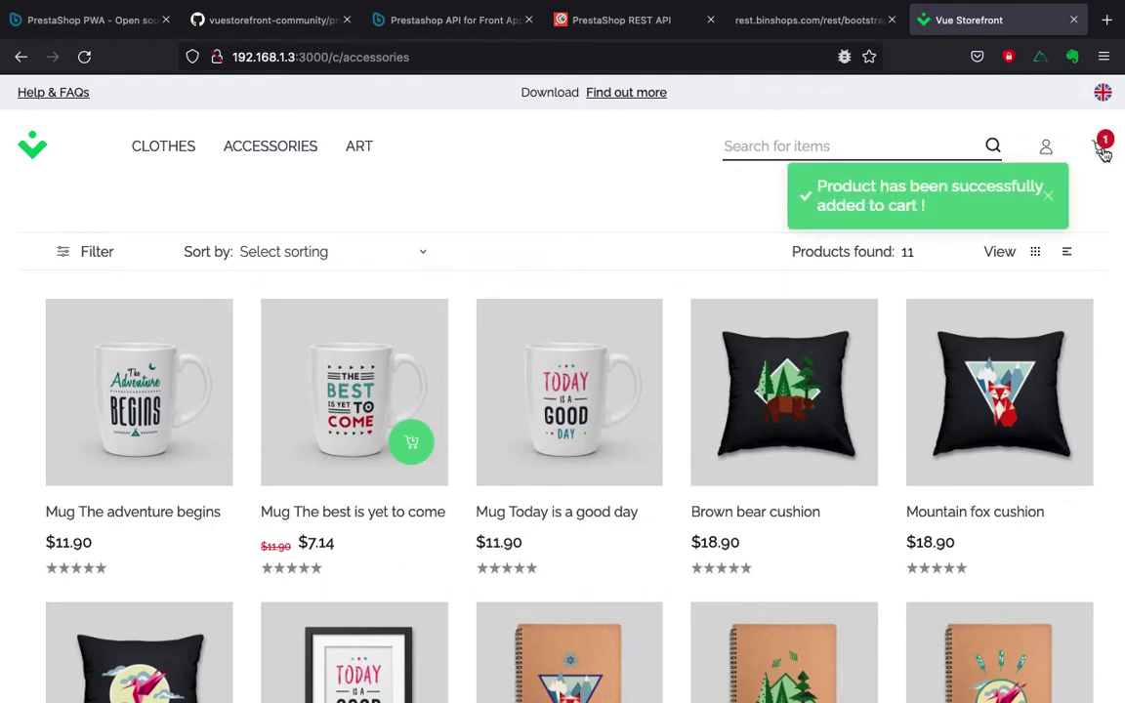
Step: Dismiss the registration form, open the cart and proceed to checkout
{"action": "left_click", "coordinate": [1046, 146]}
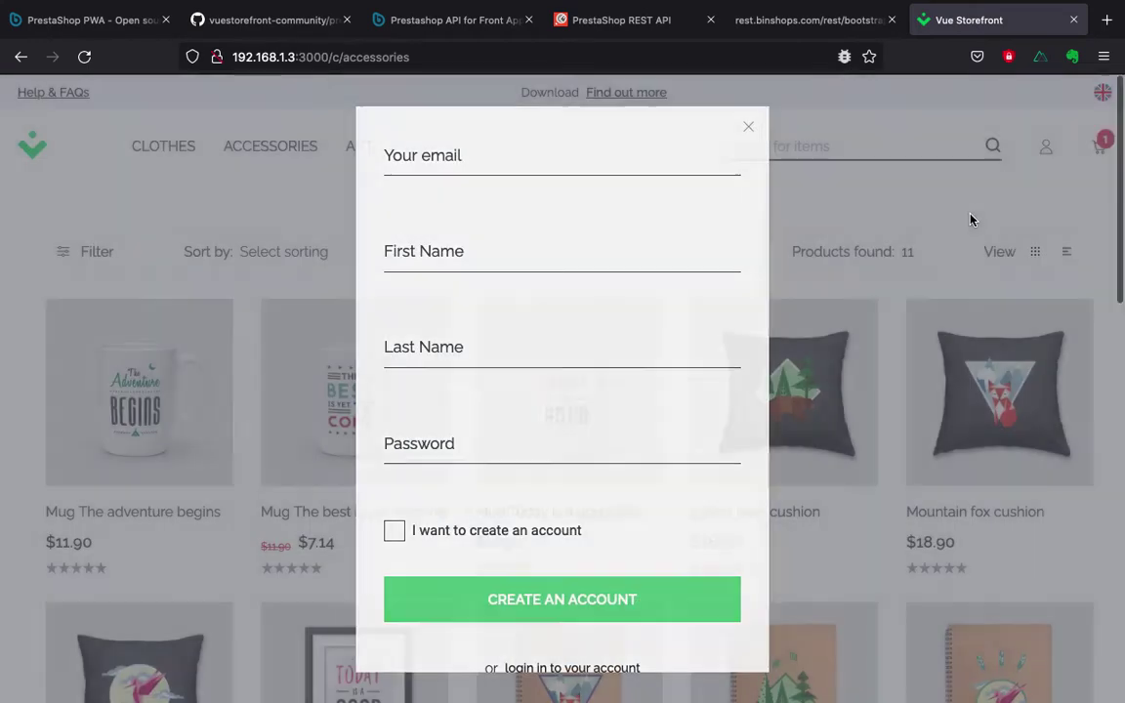
{"action": "left_click", "coordinate": [971, 219]}
{"action": "left_click", "coordinate": [1099, 146]}
{"action": "left_click", "coordinate": [920, 660]}
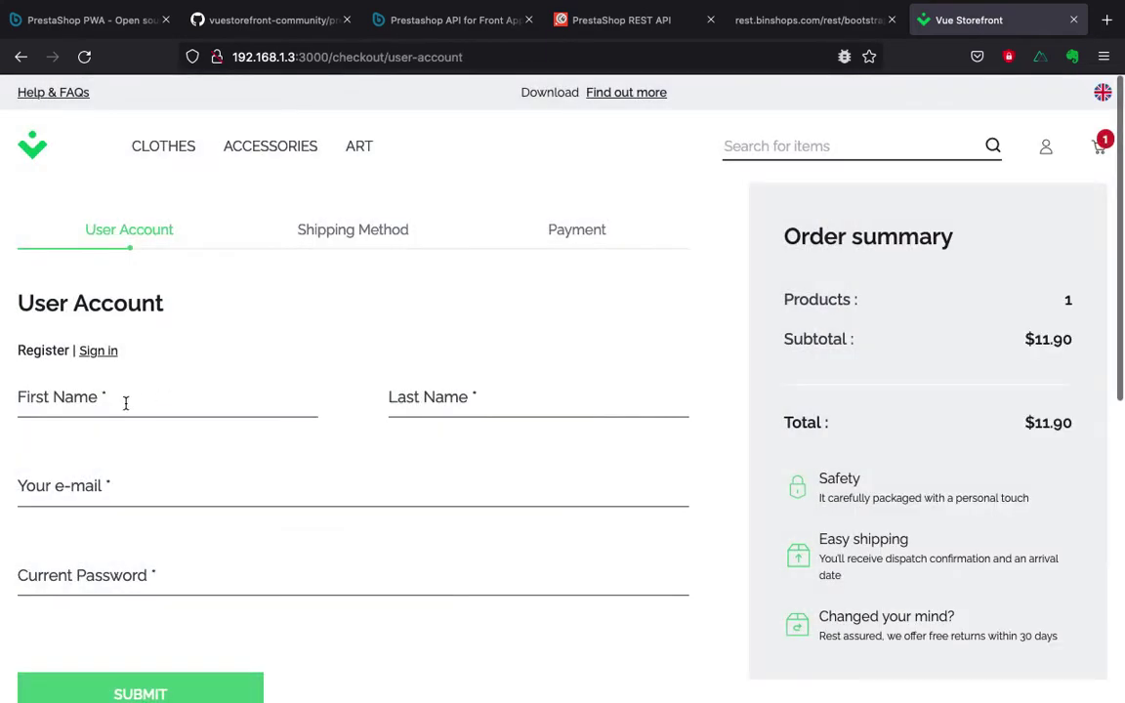
Step: Enter the shopper's first name, last name, e-mail and password, and submit to log in
{"action": "left_click", "coordinate": [125, 404]}
{"action": "type", "text": "sam"}
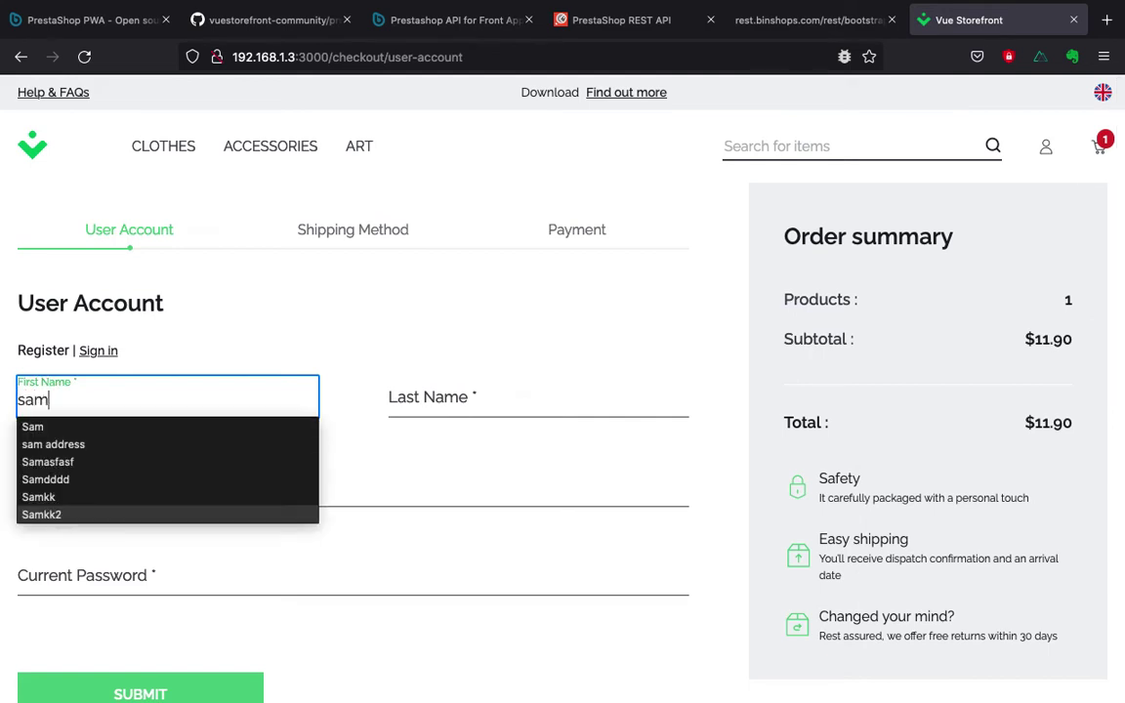
{"action": "left_click", "coordinate": [537, 399]}
{"action": "type", "text": "ber"}
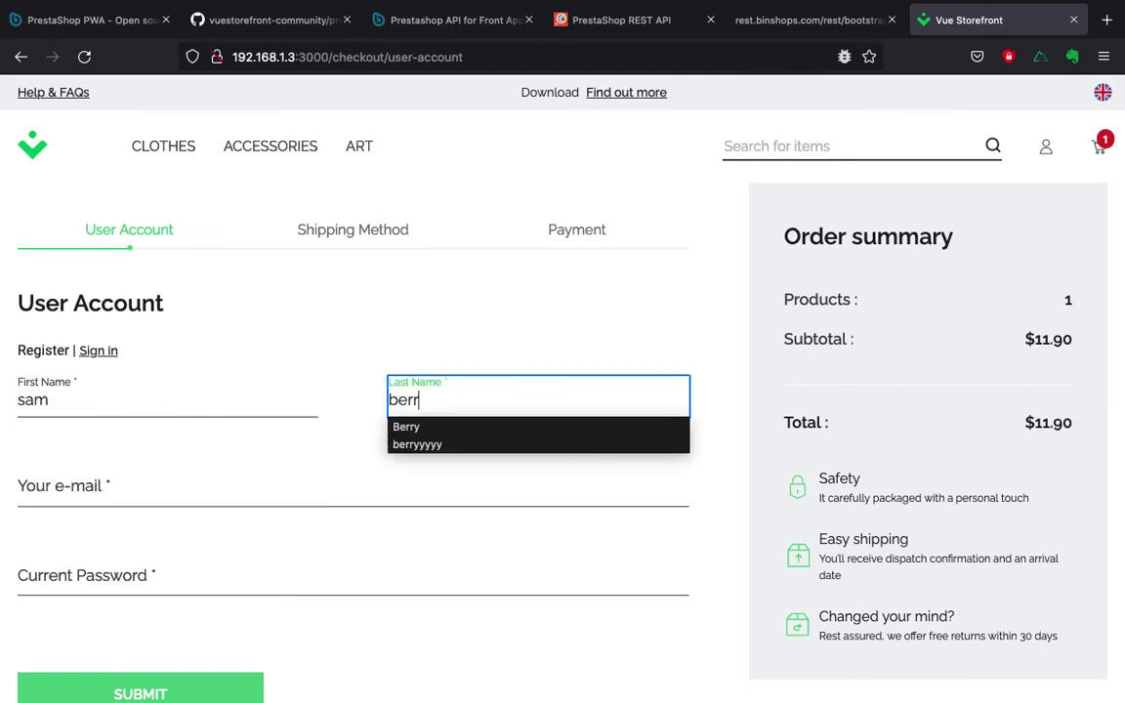
{"action": "type", "text": "r"}
{"action": "key", "text": "Tab"}
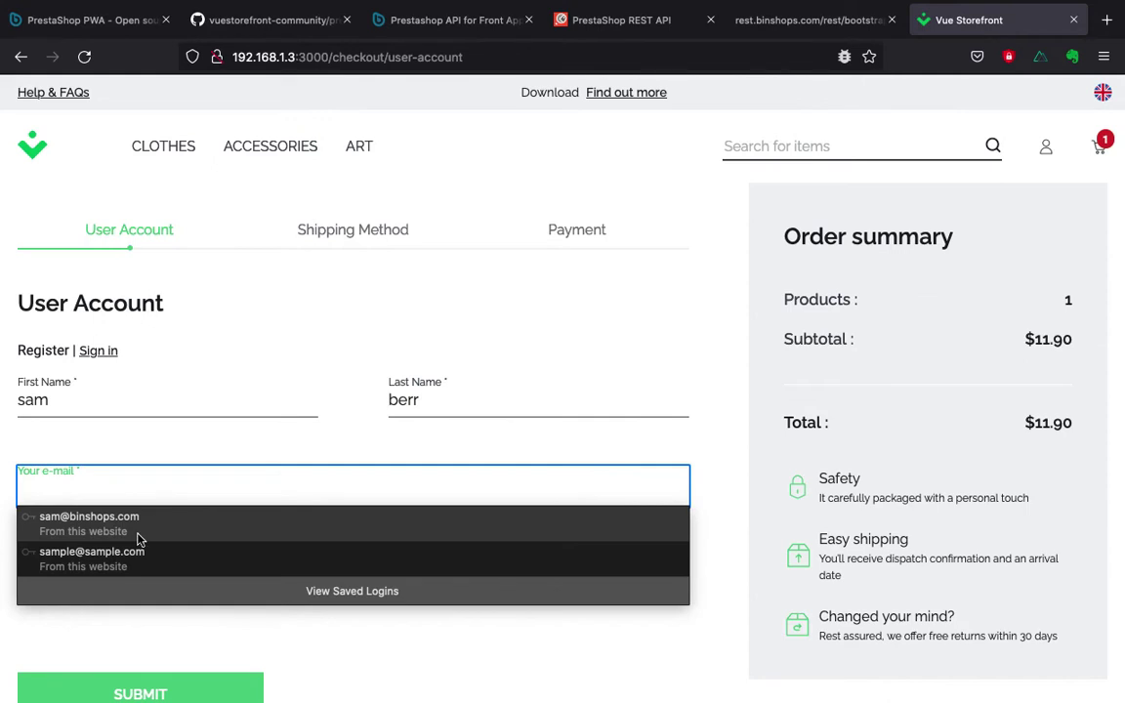
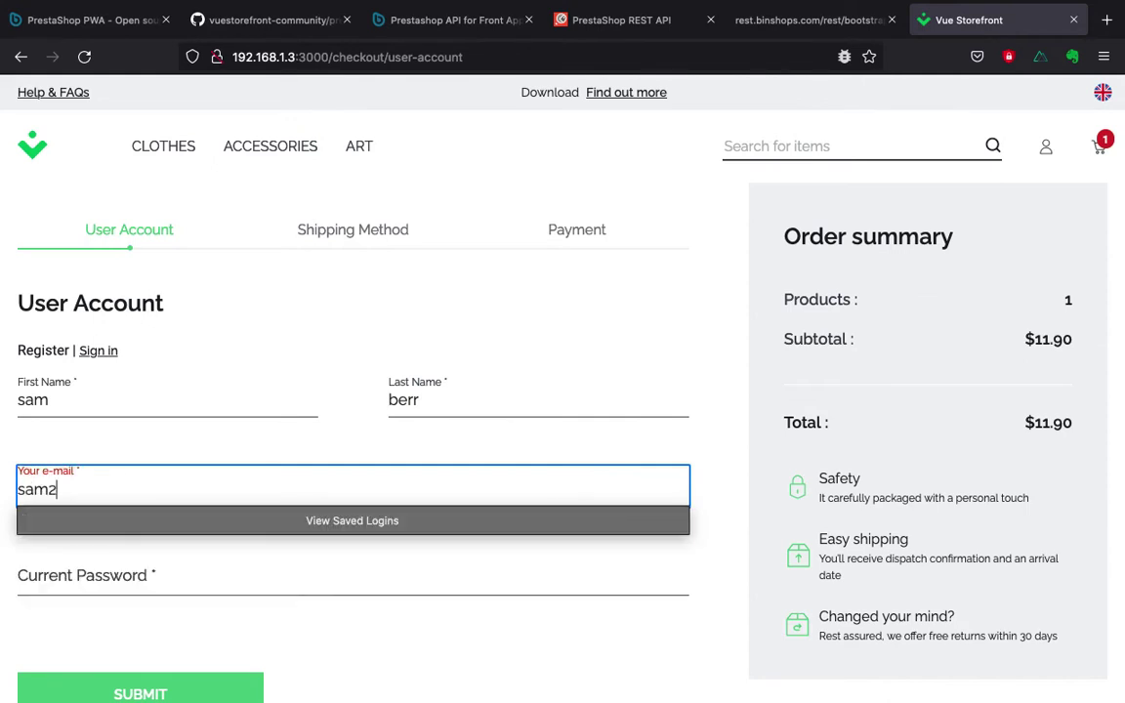
{"action": "key", "text": "Tab"}
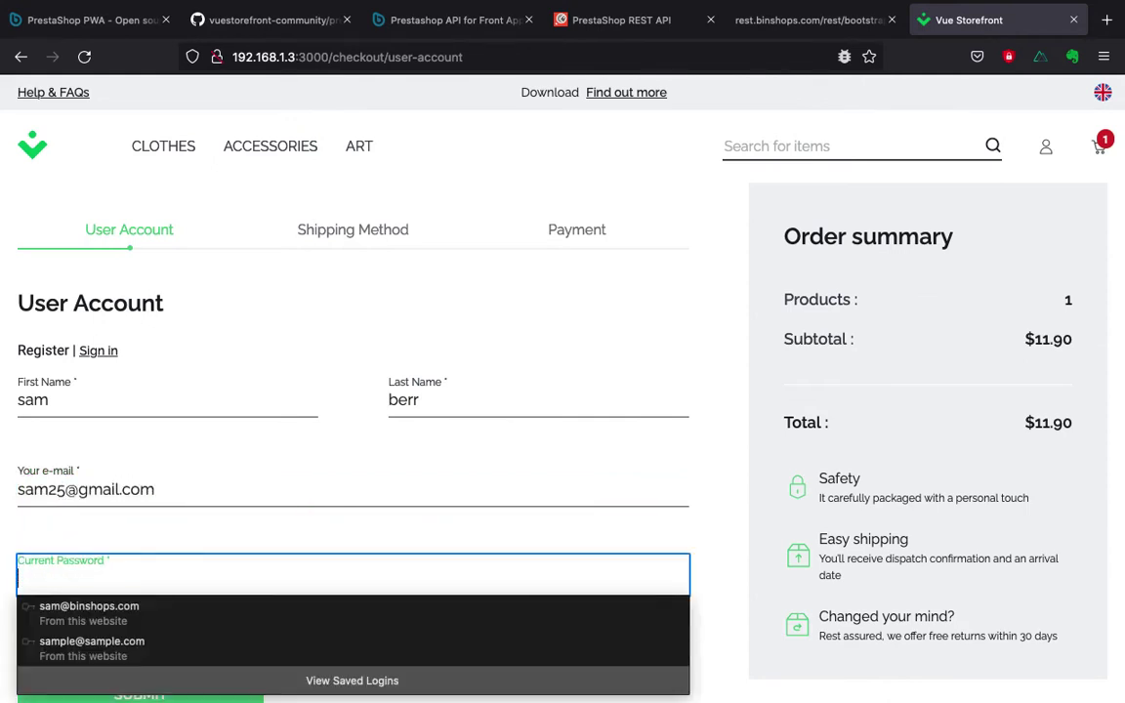
{"action": "type", "text": "•••••••••"}
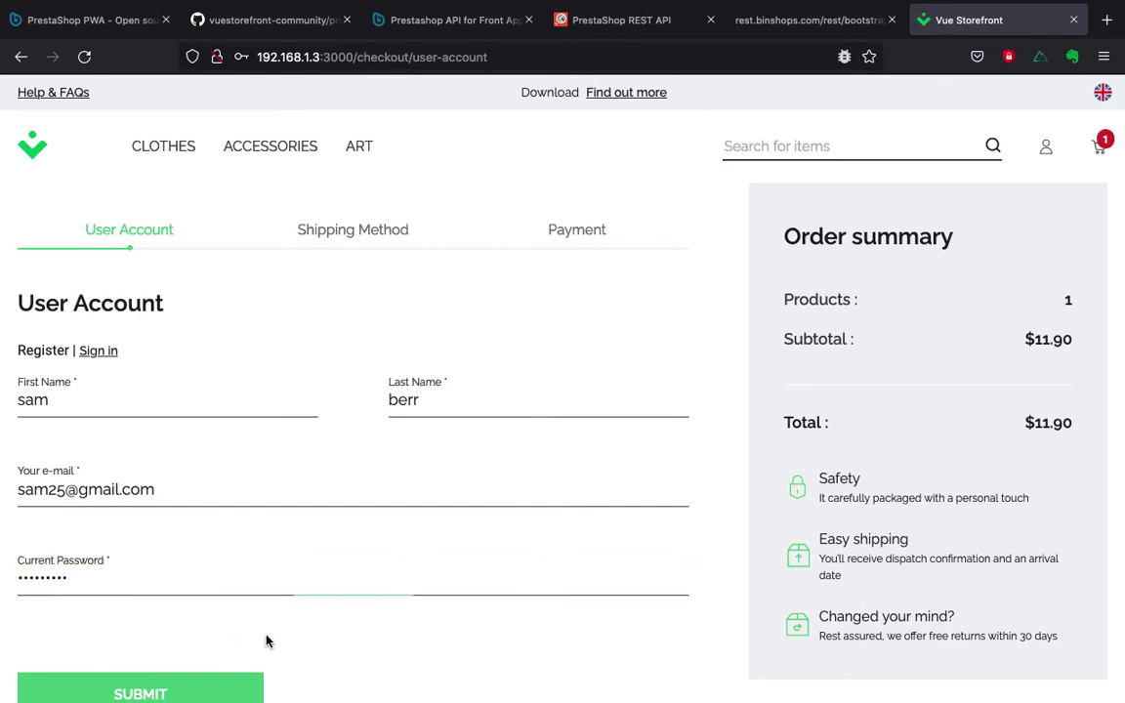
{"action": "left_click", "coordinate": [108, 688]}
{"action": "left_click", "coordinate": [644, 282]}
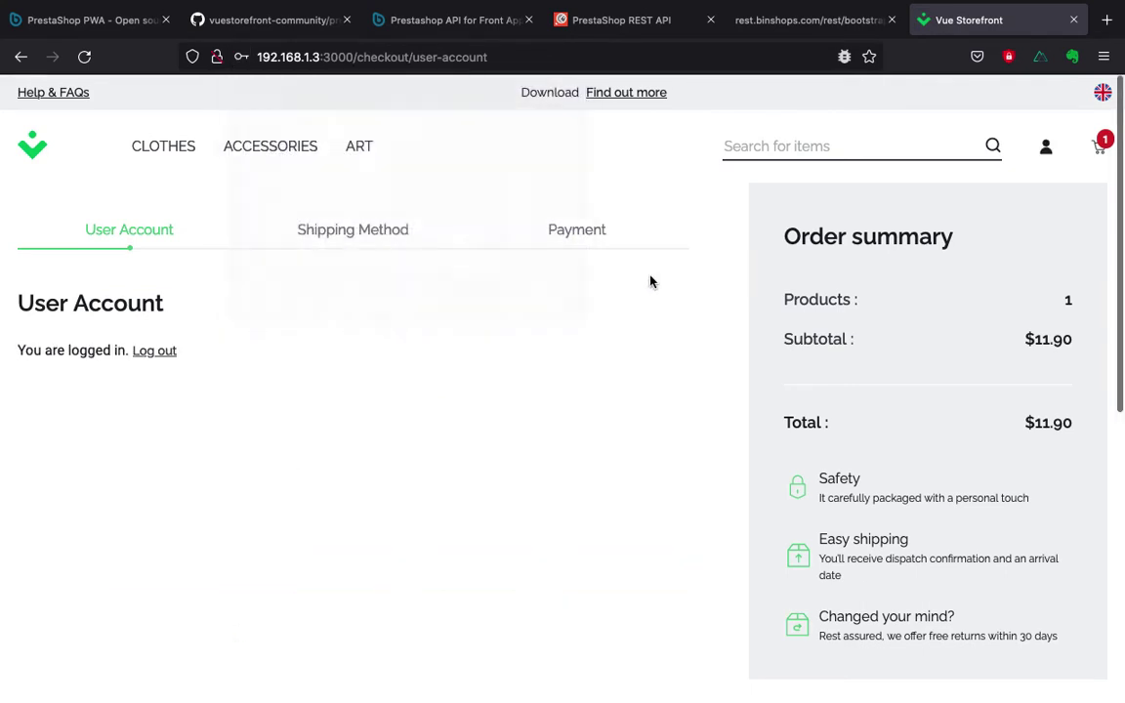
Step: Start a new address with alias myhome and country United States
{"action": "scroll", "coordinate": [488, 303], "scroll_direction": "down", "scroll_amount": 1}
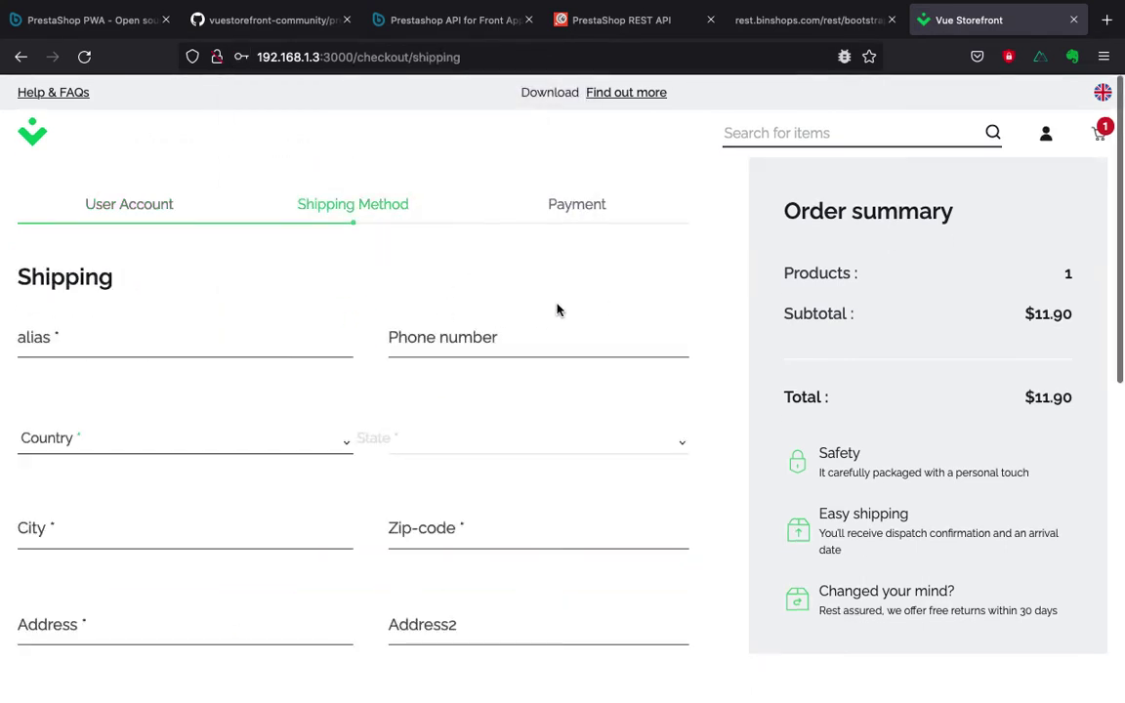
{"action": "scroll", "coordinate": [519, 419], "scroll_direction": "down", "scroll_amount": 3}
{"action": "scroll", "coordinate": [340, 390], "scroll_direction": "up", "scroll_amount": 1}
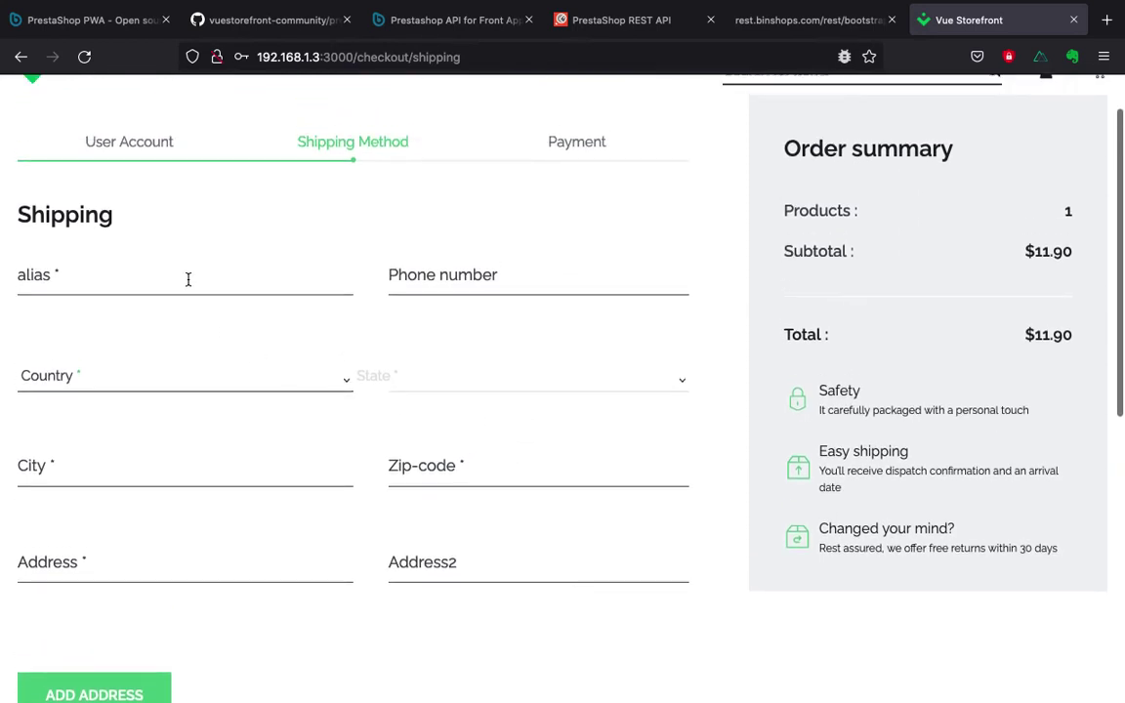
{"action": "left_click", "coordinate": [189, 279]}
{"action": "scroll", "coordinate": [189, 279], "scroll_direction": "up", "scroll_amount": 1}
{"action": "type", "text": "myhome"}
{"action": "key", "text": "Tab"}
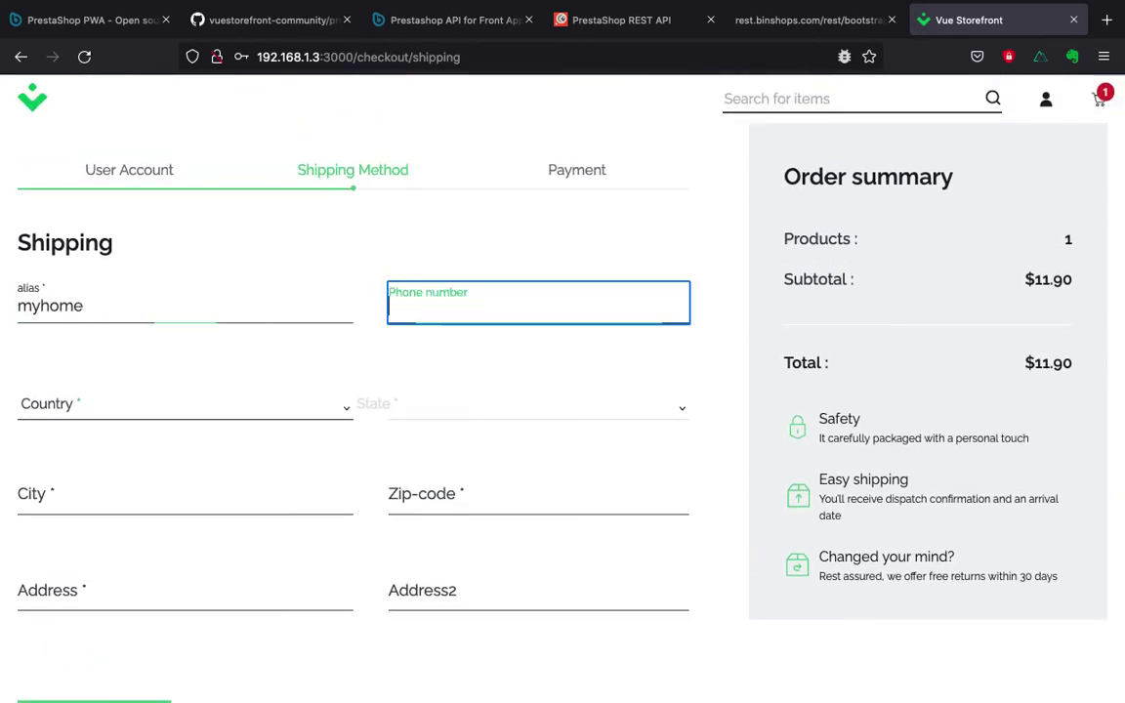
{"action": "key", "text": "Tab"}
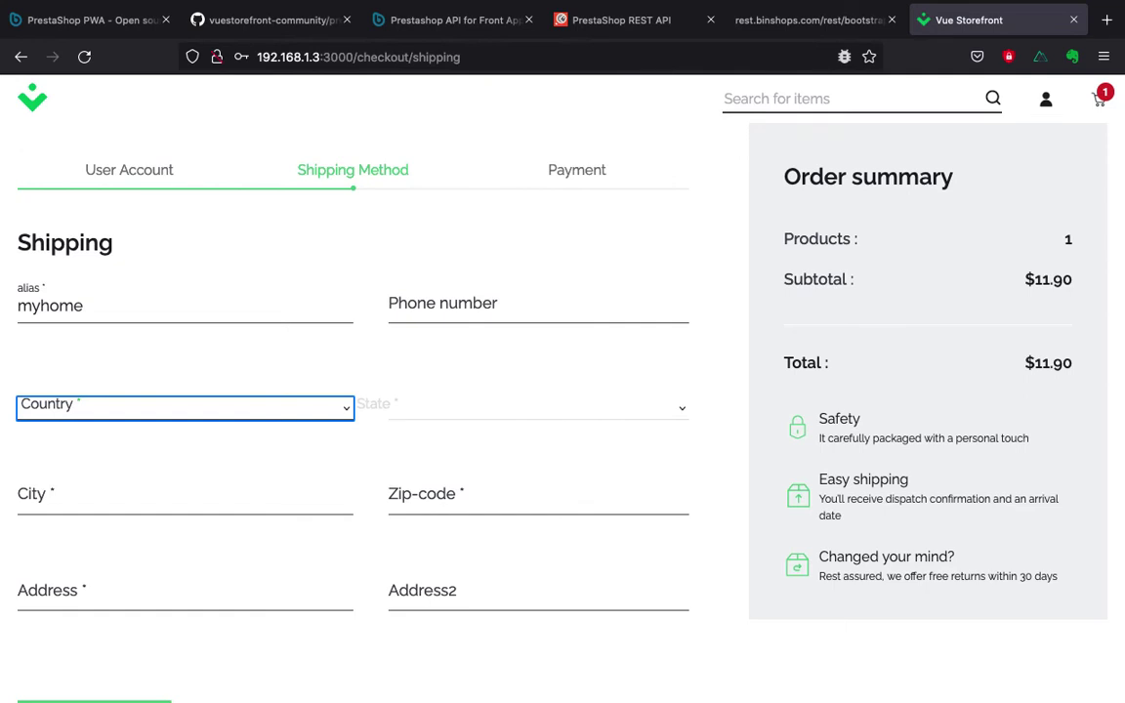
{"action": "left_click", "coordinate": [218, 412]}
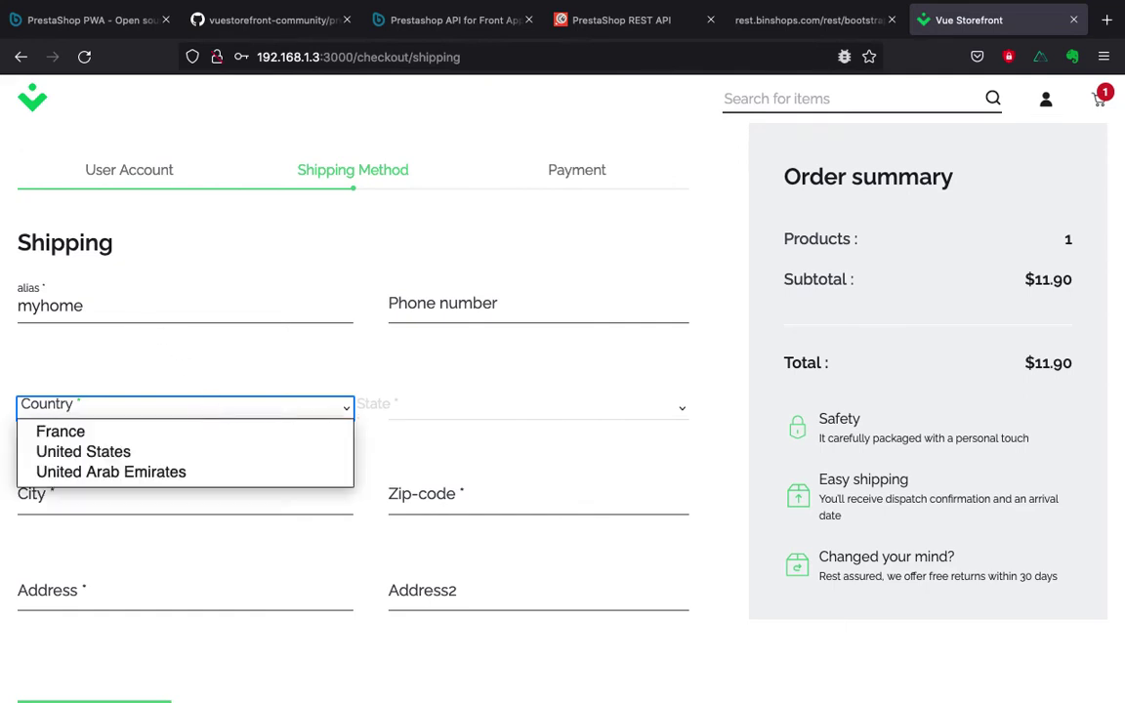
{"action": "left_click", "coordinate": [166, 452]}
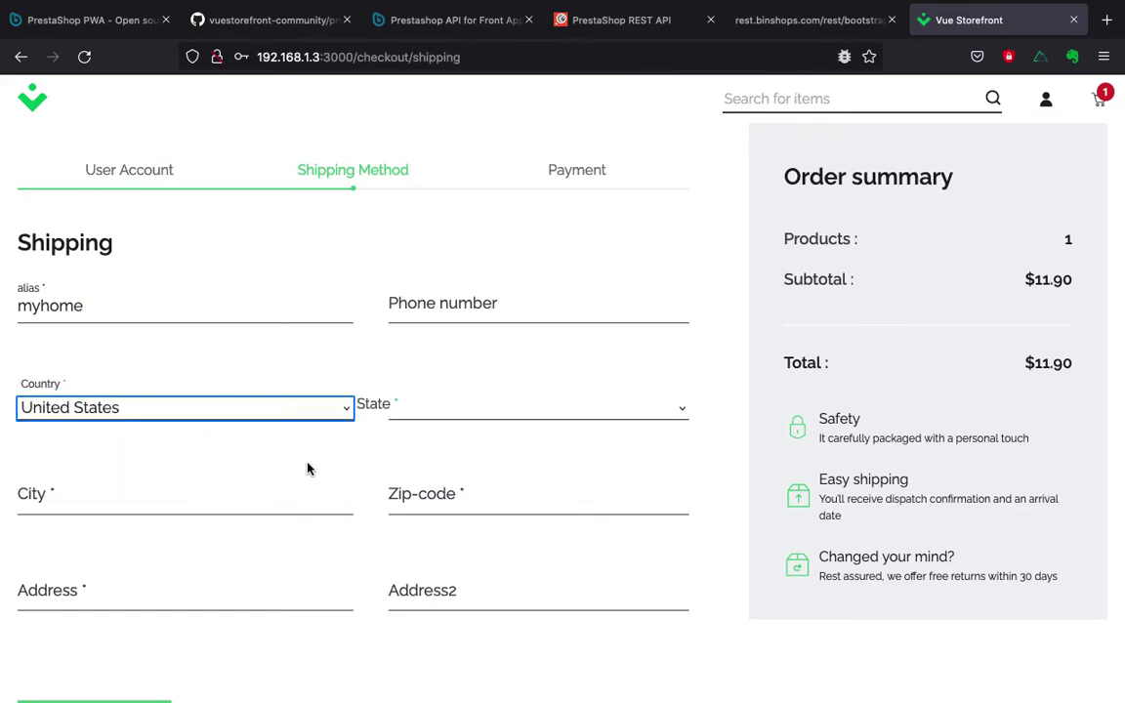
{"action": "left_click", "coordinate": [208, 492]}
{"action": "type", "text": "win"}
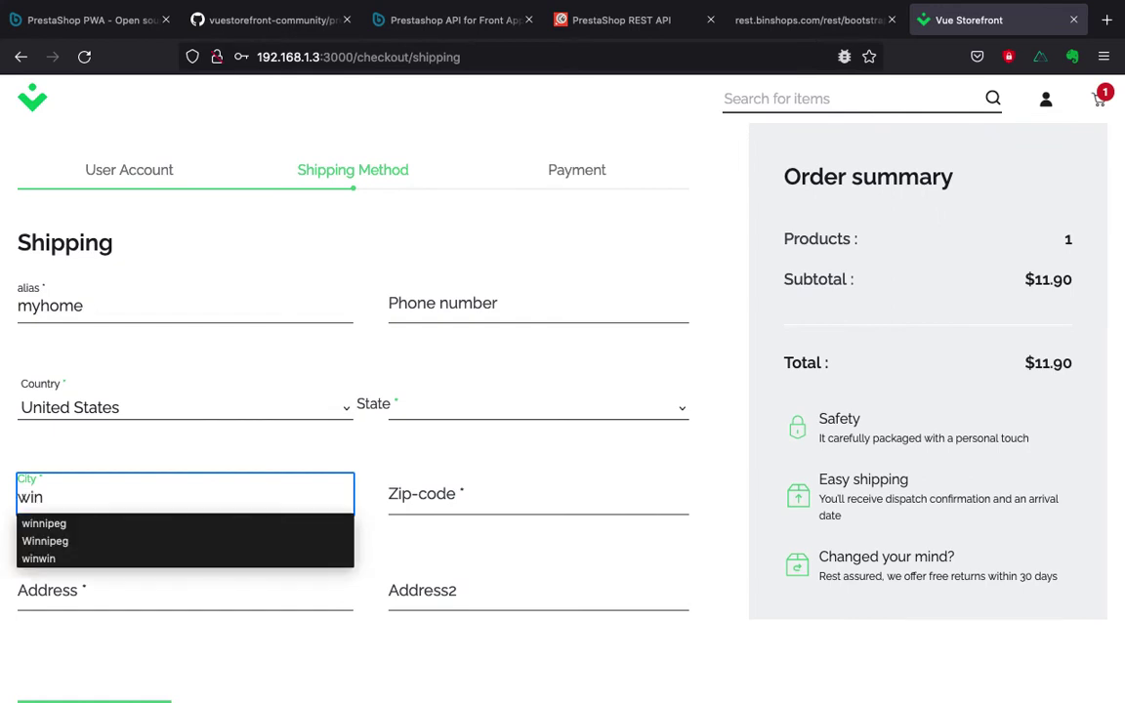
{"action": "key", "text": "Tab"}
{"action": "type", "text": "12345"}
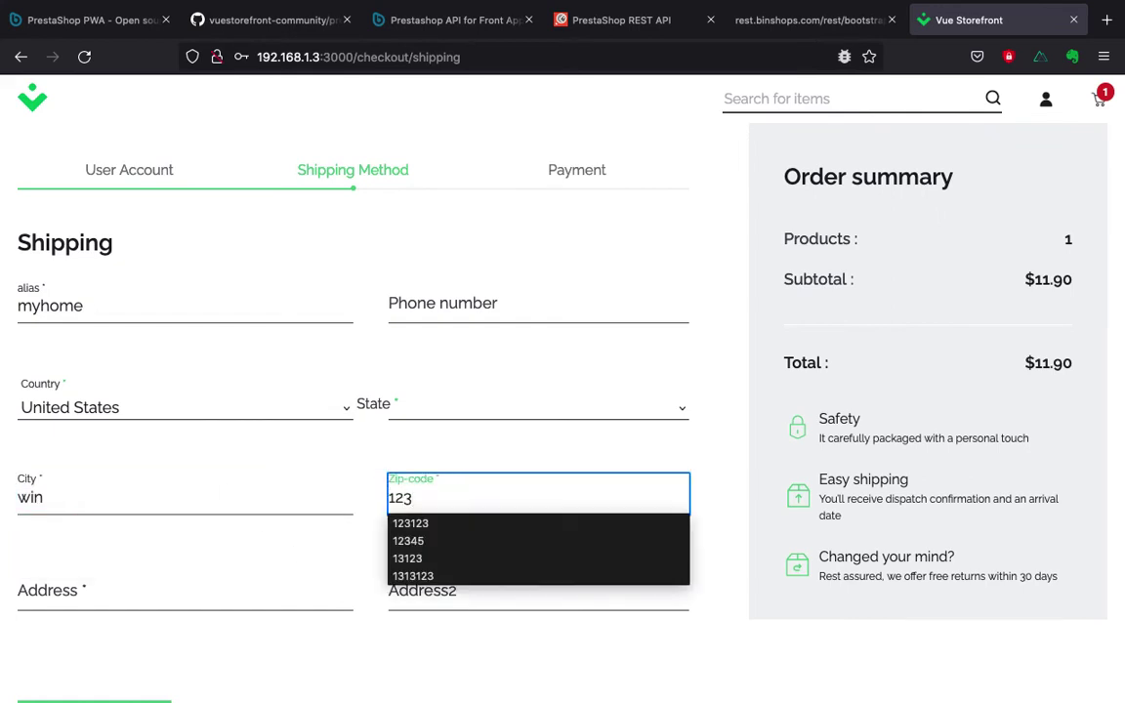
{"action": "left_click", "coordinate": [152, 589]}
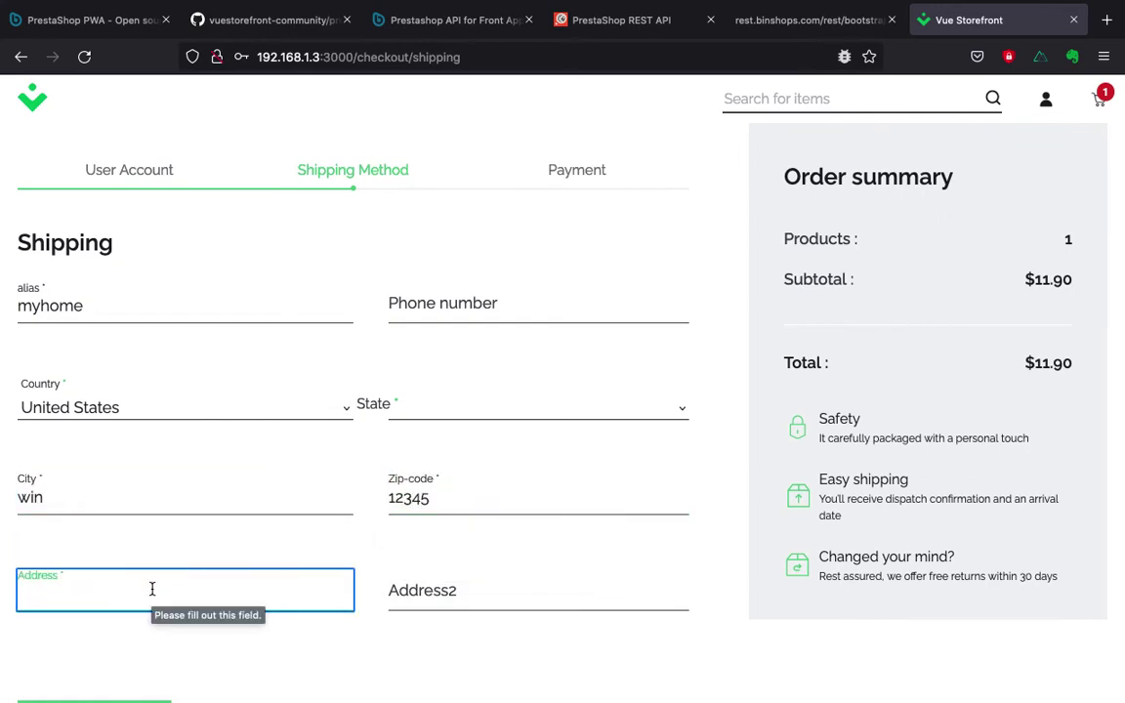
{"action": "type", "text": "www"}
{"action": "left_click", "coordinate": [221, 532]}
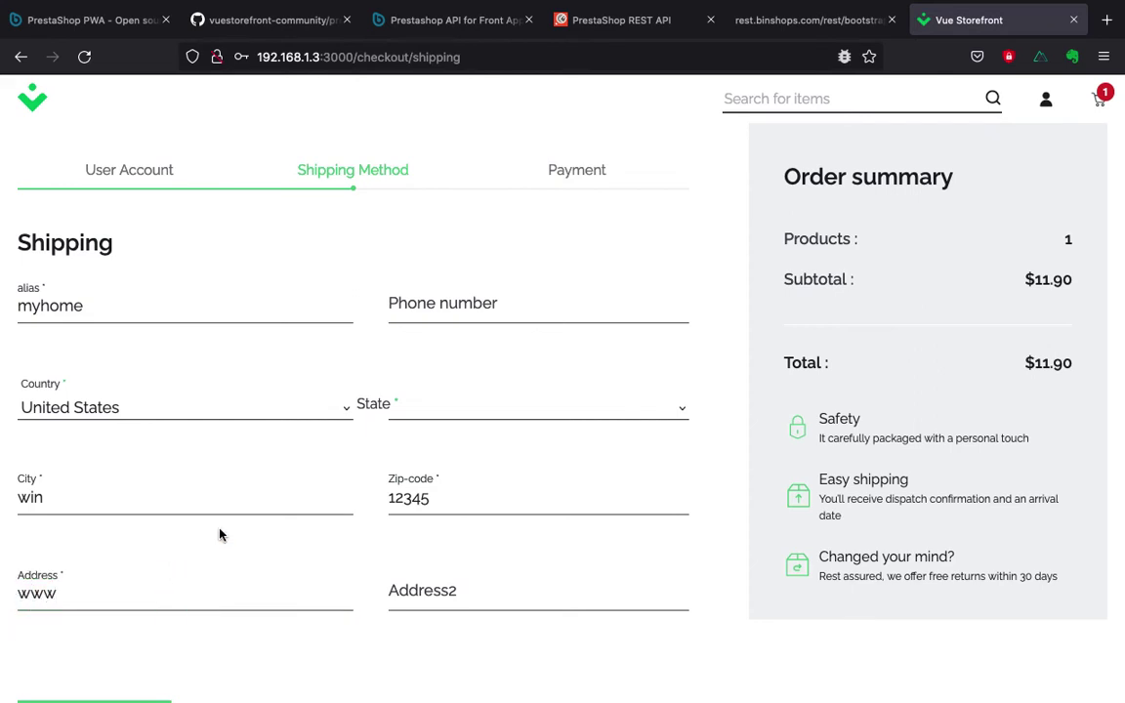
{"action": "scroll", "coordinate": [263, 540], "scroll_direction": "down", "scroll_amount": 3}
{"action": "scroll", "coordinate": [313, 453], "scroll_direction": "up", "scroll_amount": 1}
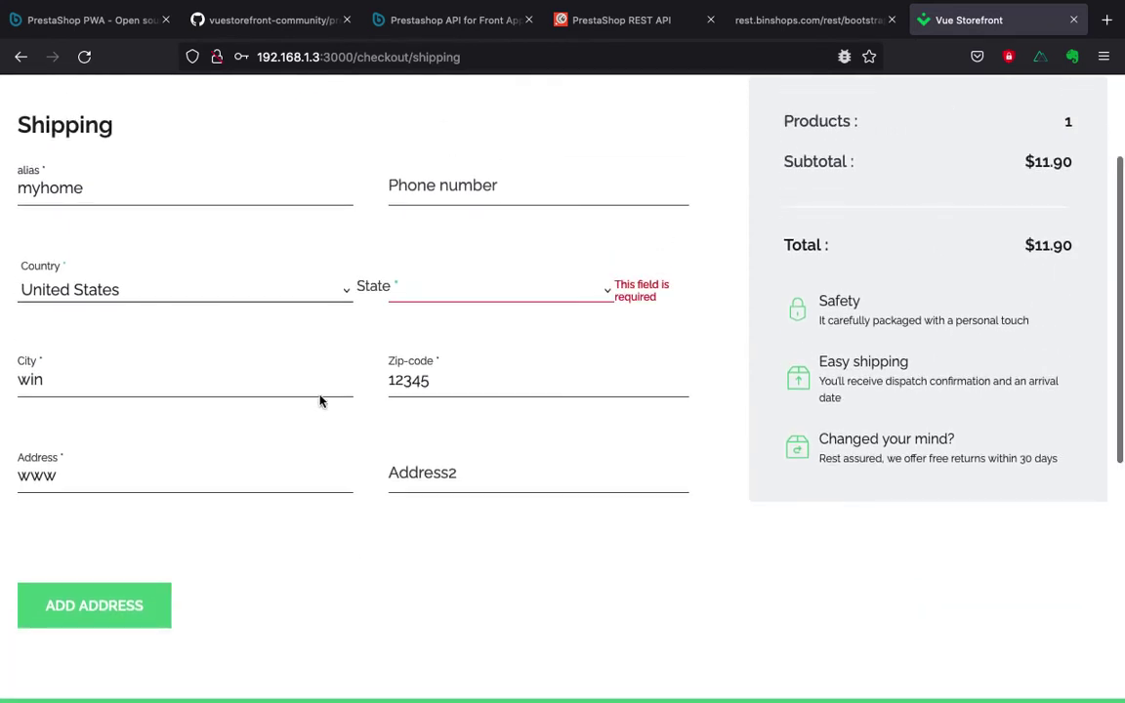
Step: Set state to California, save and select the myhome address, and choose My carrier
{"action": "left_click", "coordinate": [474, 291]}
{"action": "left_click", "coordinate": [480, 456]}
{"action": "left_click", "coordinate": [155, 616]}
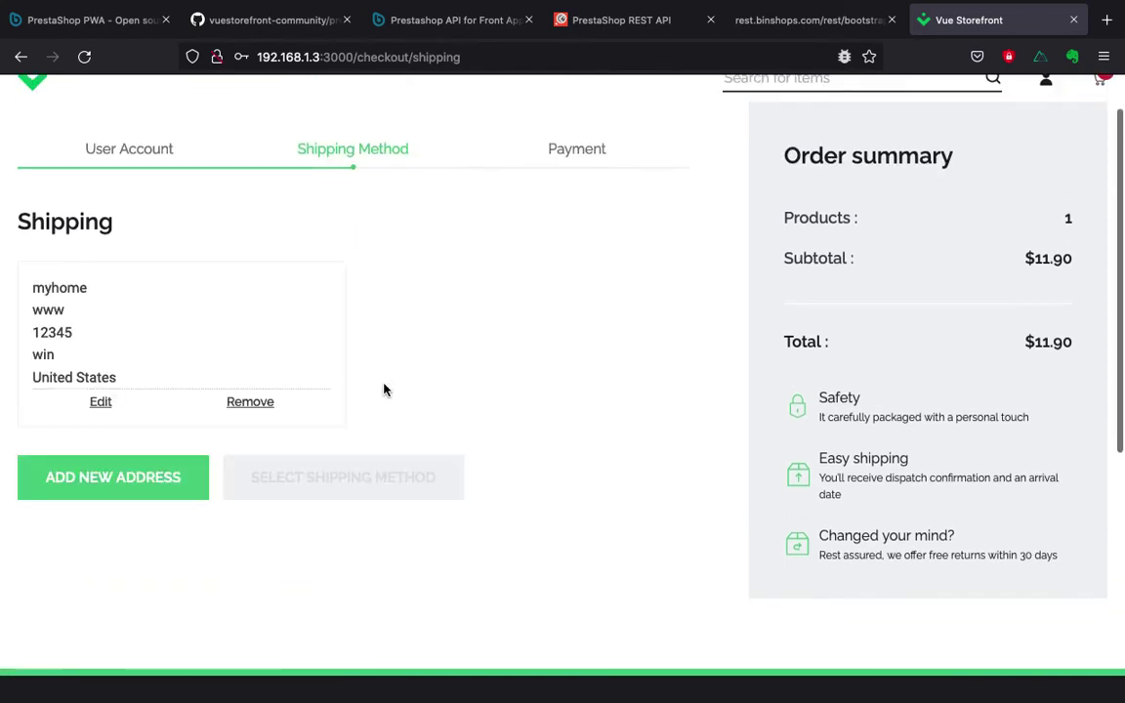
{"action": "left_click", "coordinate": [152, 321]}
{"action": "left_click", "coordinate": [344, 489]}
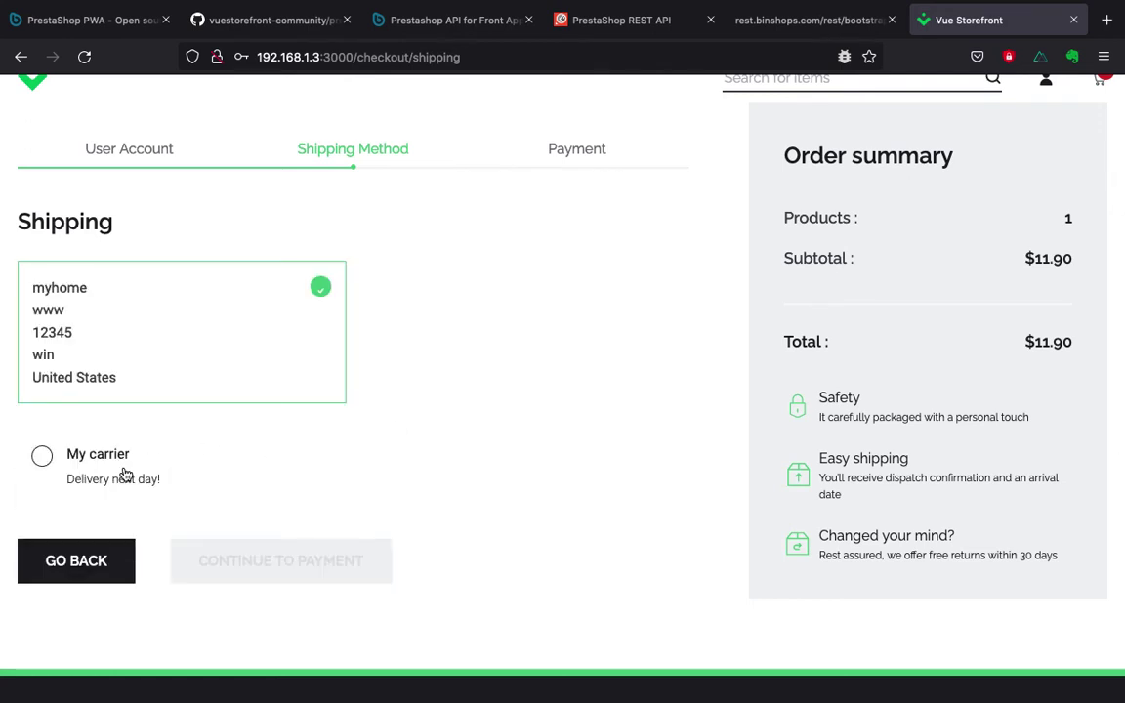
{"action": "left_click", "coordinate": [123, 470]}
Step: Choose Pay by Check, accept the terms and conditions, and place the mug order
{"action": "left_click", "coordinate": [376, 548]}
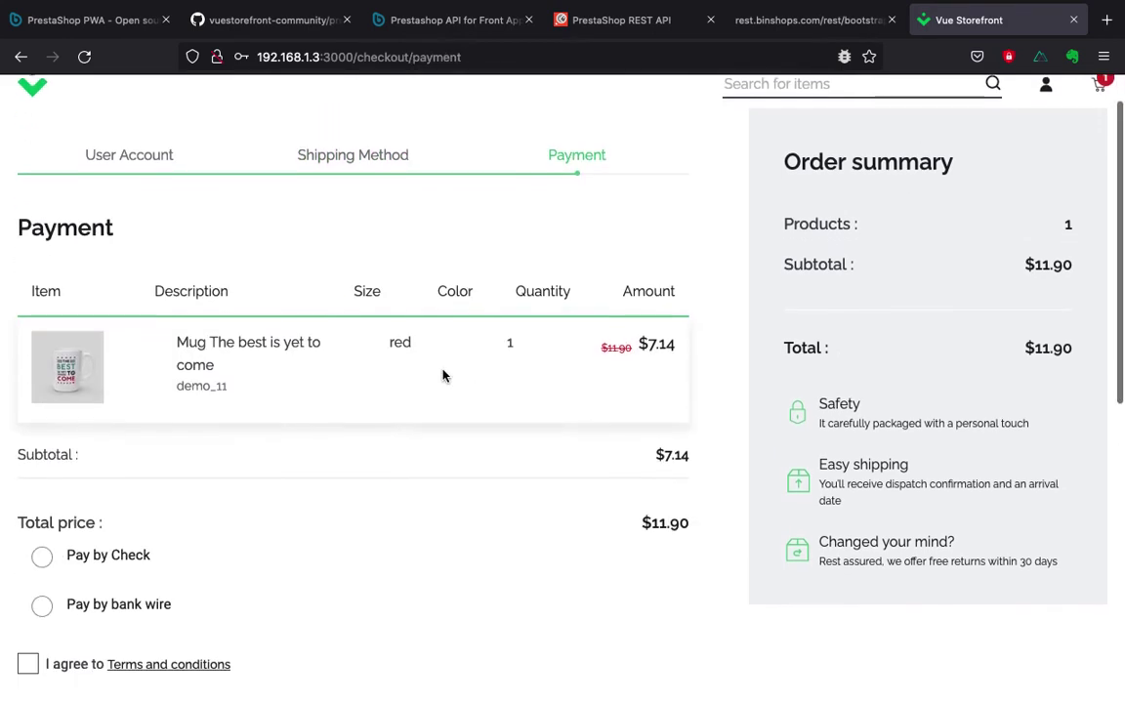
{"action": "scroll", "coordinate": [443, 376], "scroll_direction": "down", "scroll_amount": 3}
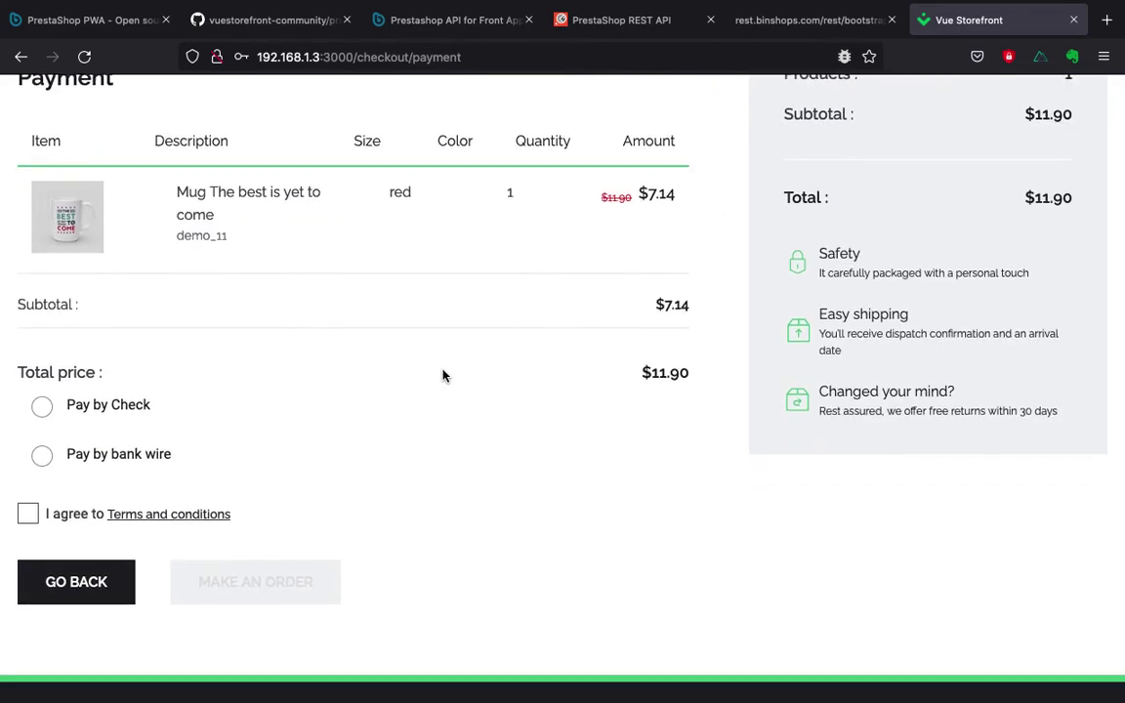
{"action": "scroll", "coordinate": [443, 376], "scroll_direction": "down", "scroll_amount": 3}
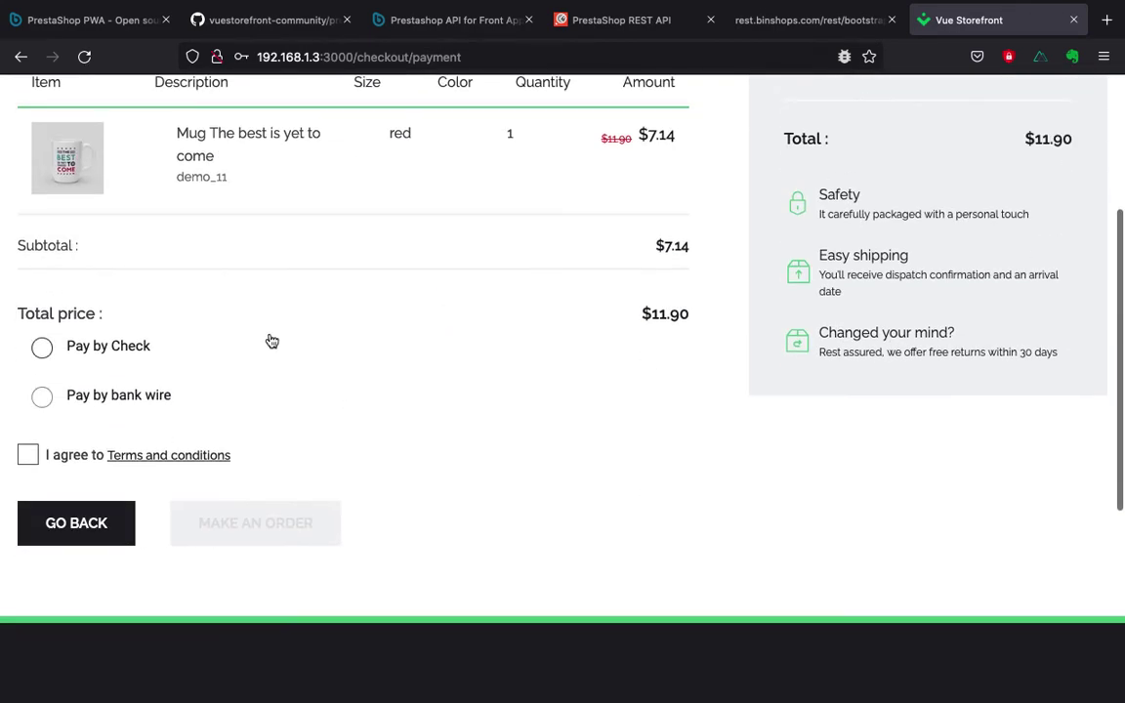
{"action": "scroll", "coordinate": [269, 339], "scroll_direction": "down", "scroll_amount": 1}
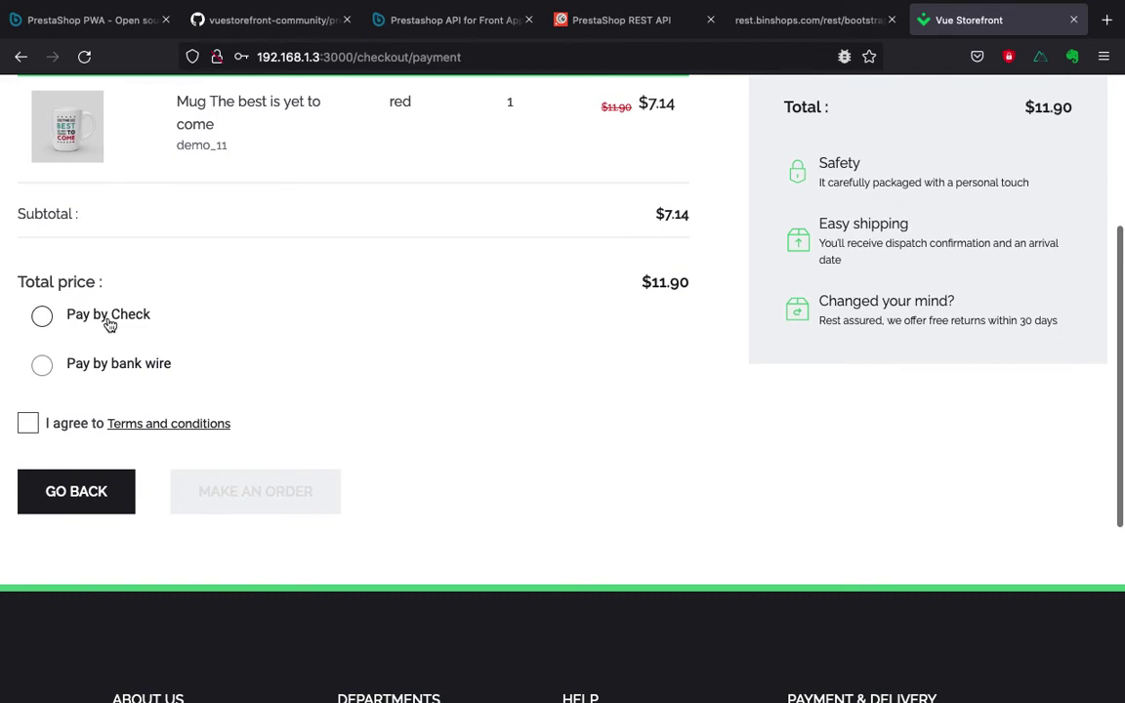
{"action": "left_click", "coordinate": [108, 317]}
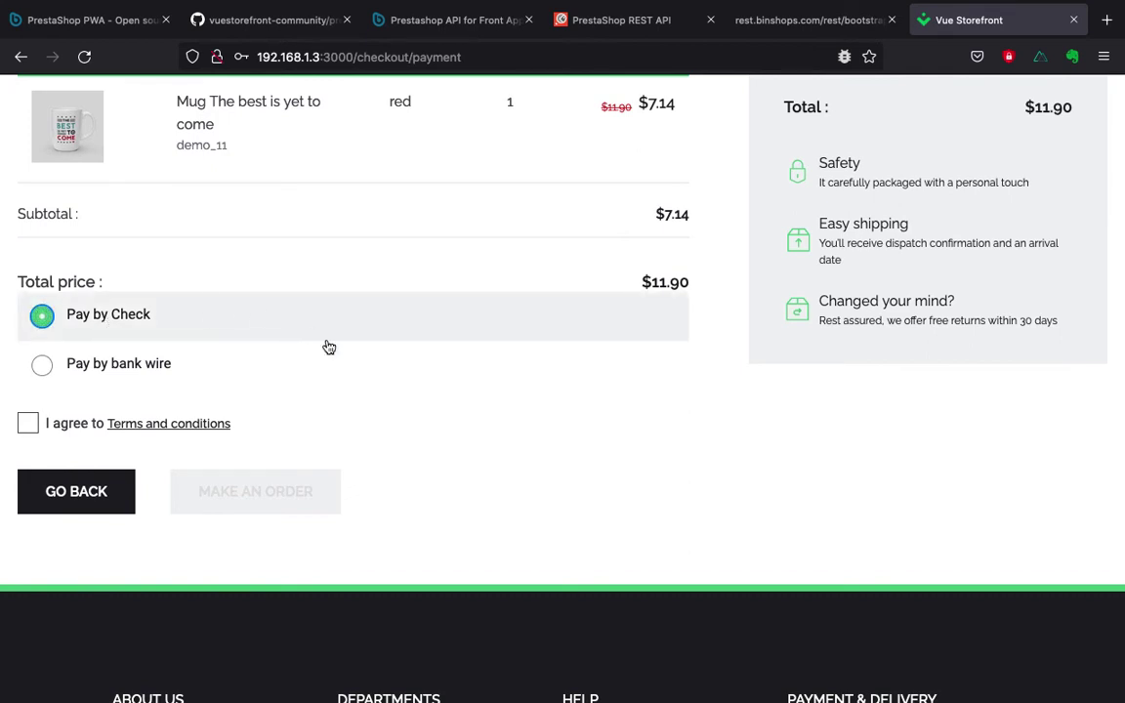
{"action": "left_click", "coordinate": [63, 424]}
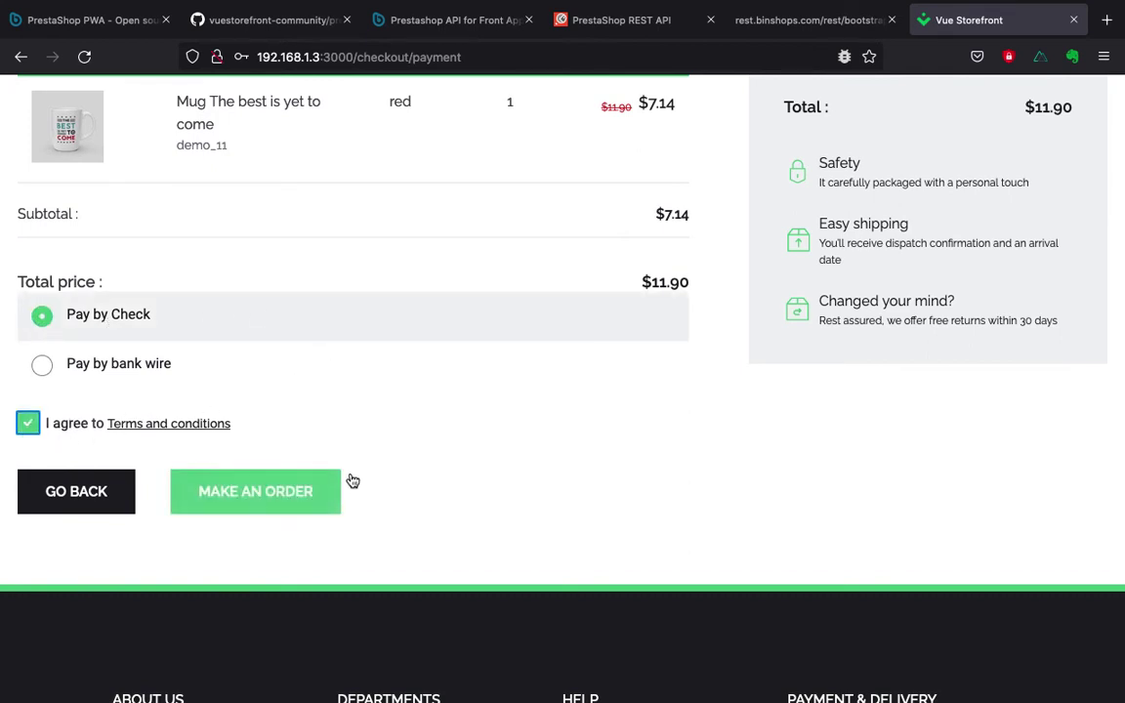
{"action": "left_click", "coordinate": [305, 492]}
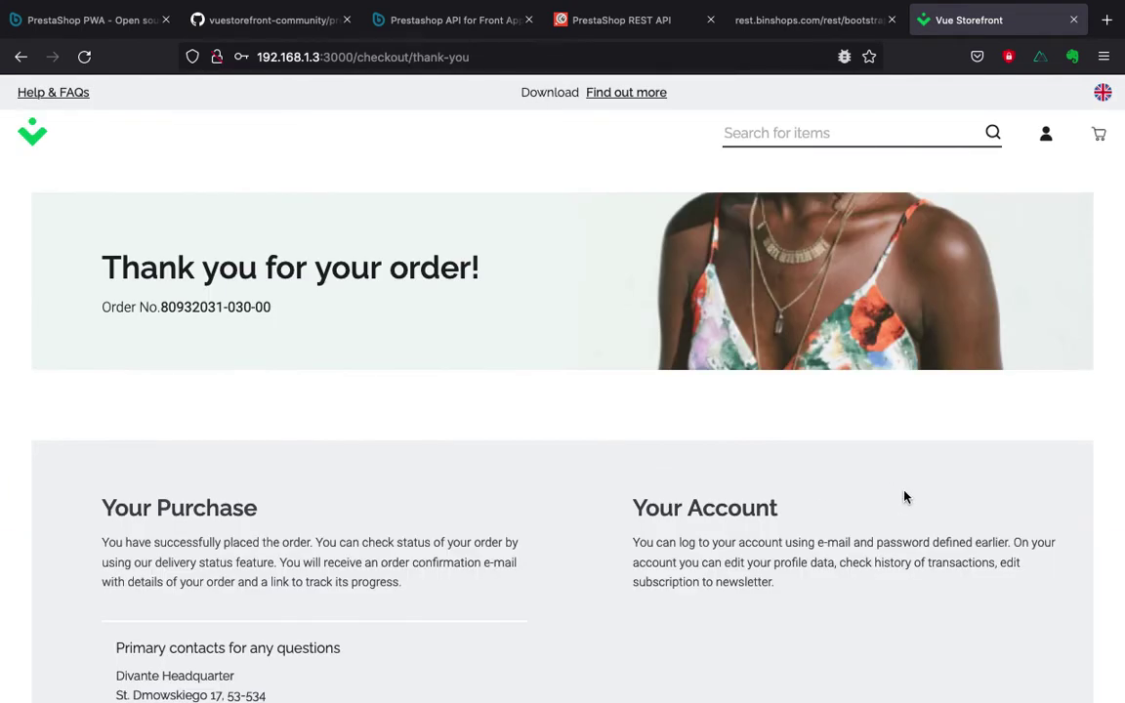
Step: Open order 104's details from order history: one mug at $7.14, total $14.14
{"action": "left_click", "coordinate": [1048, 146]}
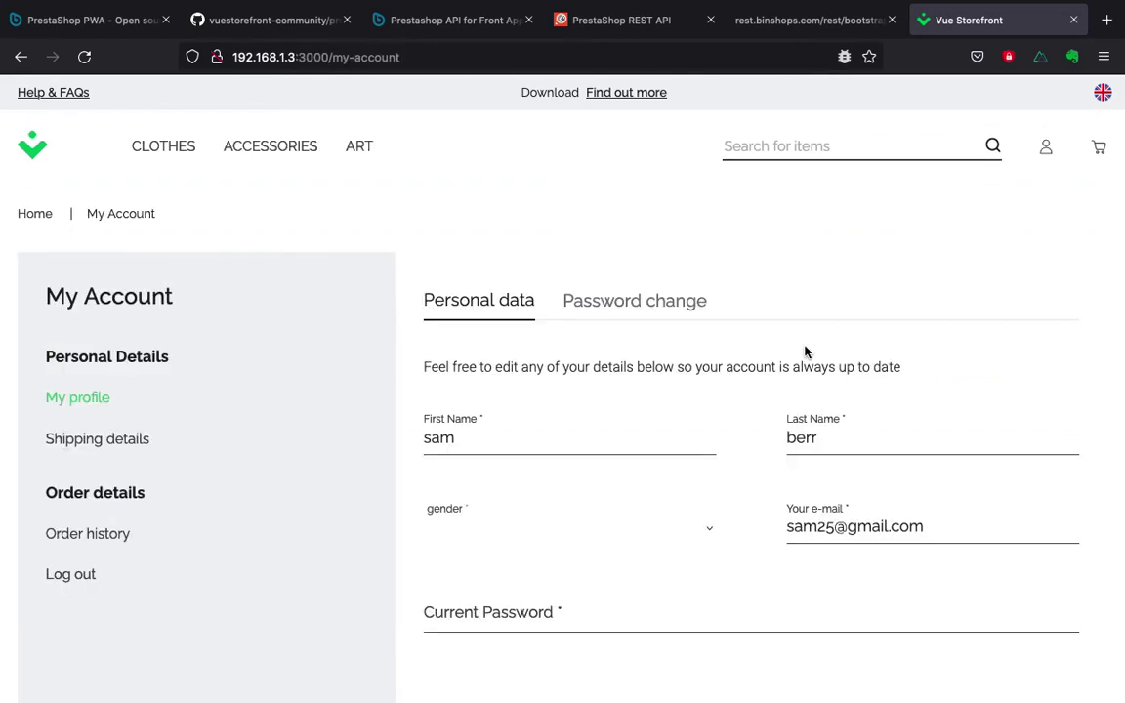
{"action": "left_click", "coordinate": [116, 538]}
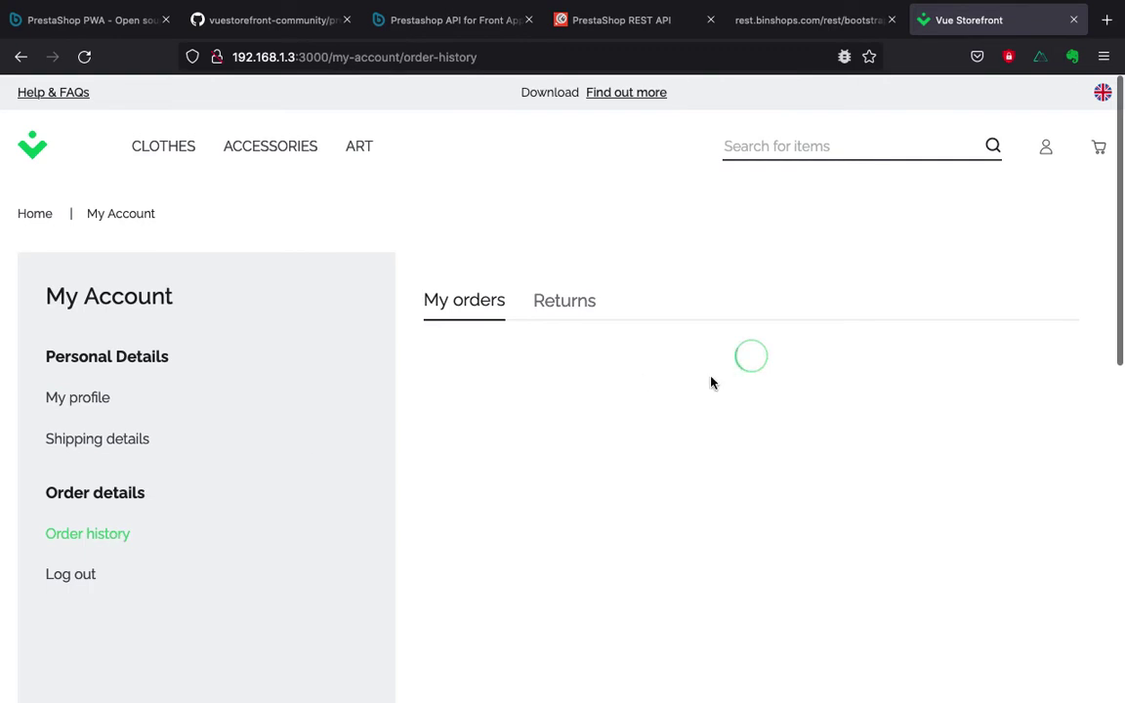
{"action": "scroll", "coordinate": [746, 466], "scroll_direction": "down", "scroll_amount": 1}
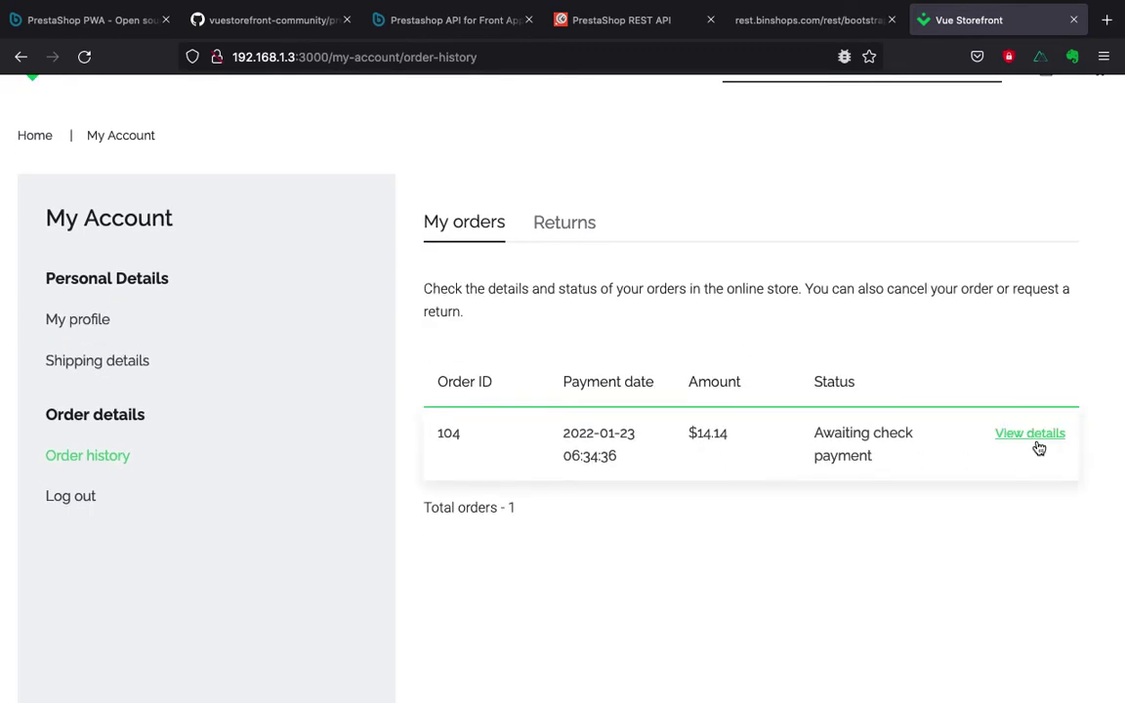
{"action": "left_click", "coordinate": [1035, 435]}
{"action": "scroll", "coordinate": [1037, 441], "scroll_direction": "down", "scroll_amount": 2}
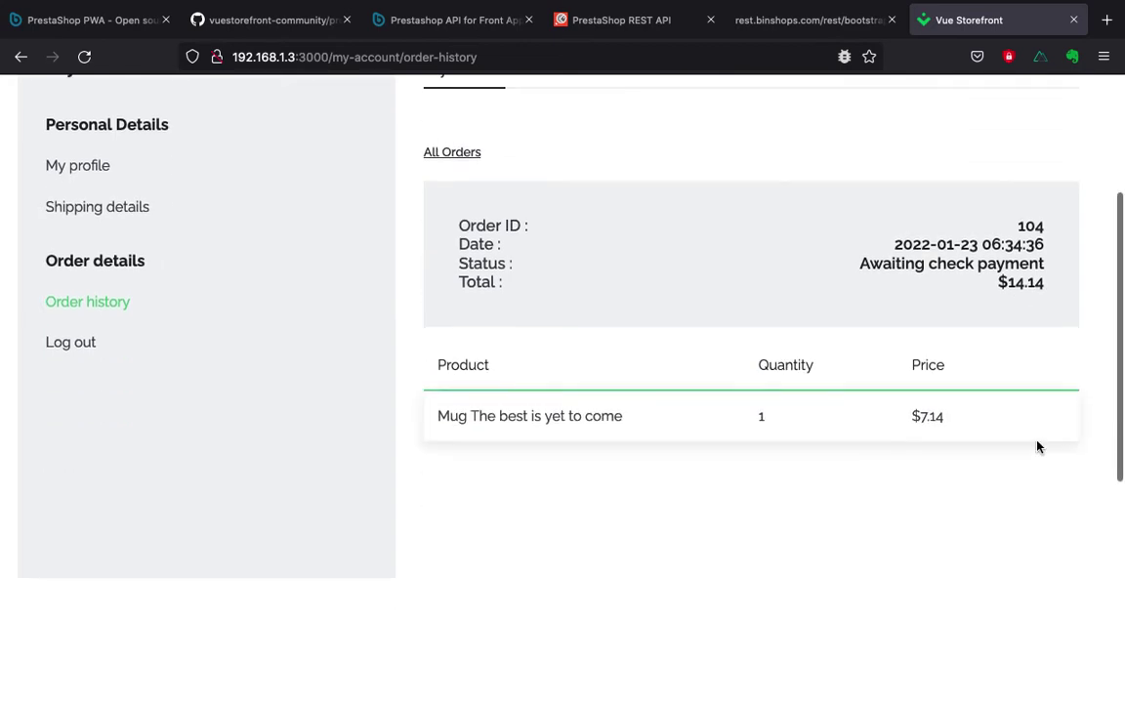
{"action": "scroll", "coordinate": [1038, 442], "scroll_direction": "up", "scroll_amount": 3}
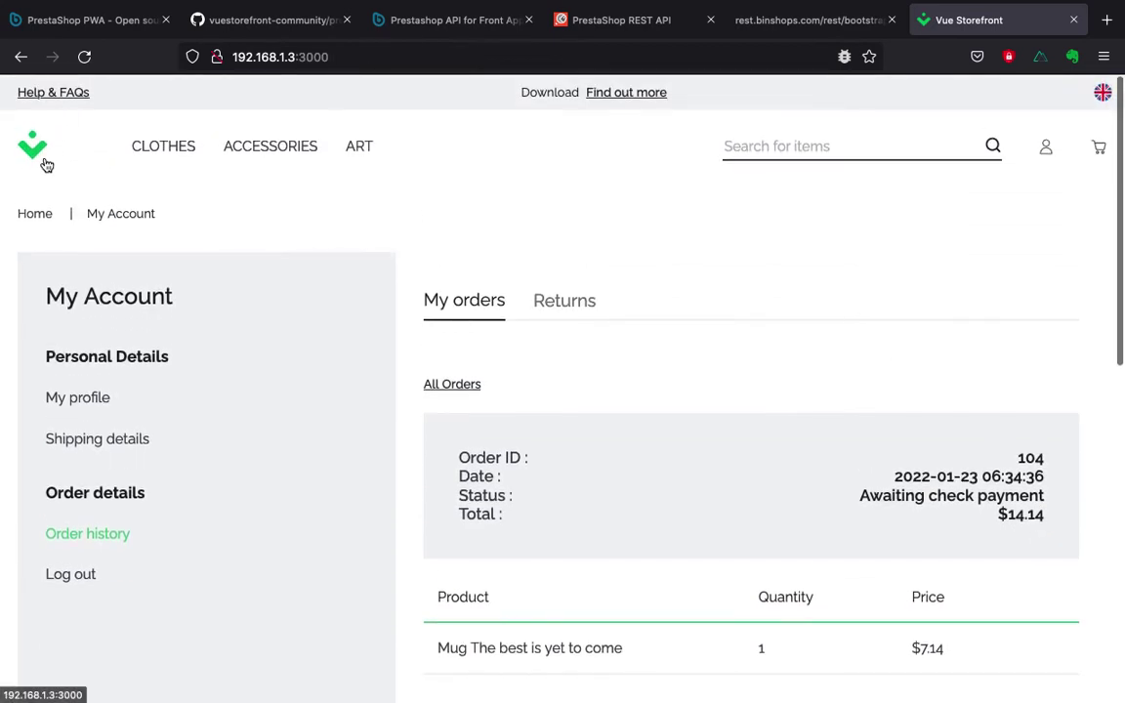
Step: Go to the home page and open the 'The best is yet to come' Framed poster
{"action": "left_click", "coordinate": [41, 156]}
{"action": "scroll", "coordinate": [545, 317], "scroll_direction": "down", "scroll_amount": 8}
{"action": "scroll", "coordinate": [545, 317], "scroll_direction": "down", "scroll_amount": 4}
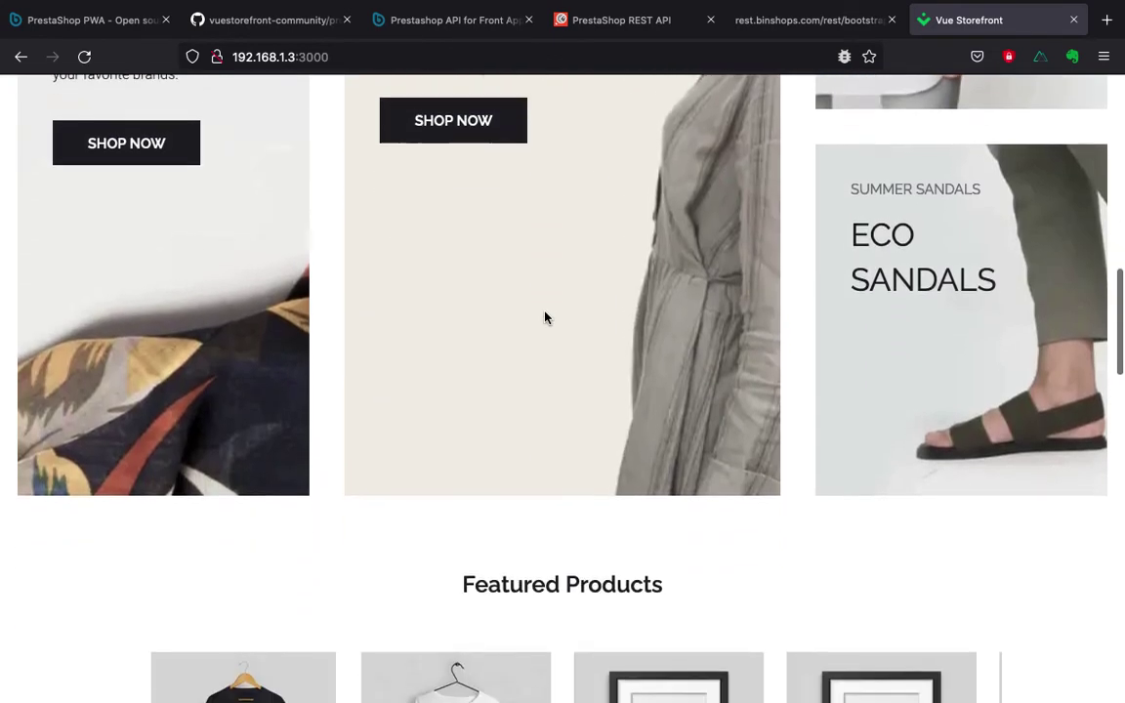
{"action": "scroll", "coordinate": [545, 318], "scroll_direction": "down", "scroll_amount": 4}
{"action": "left_click", "coordinate": [628, 498]}
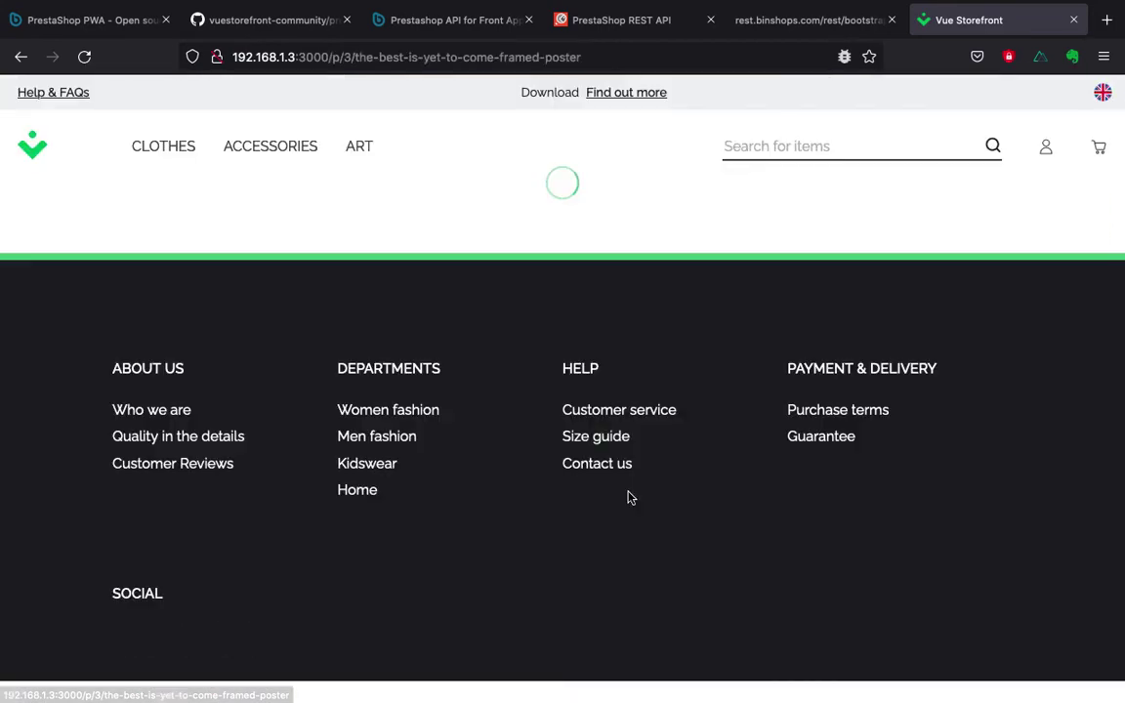
Step: Review the poster's Reviews, Description and Additional Information tabs
{"action": "scroll", "coordinate": [836, 428], "scroll_direction": "down", "scroll_amount": 7}
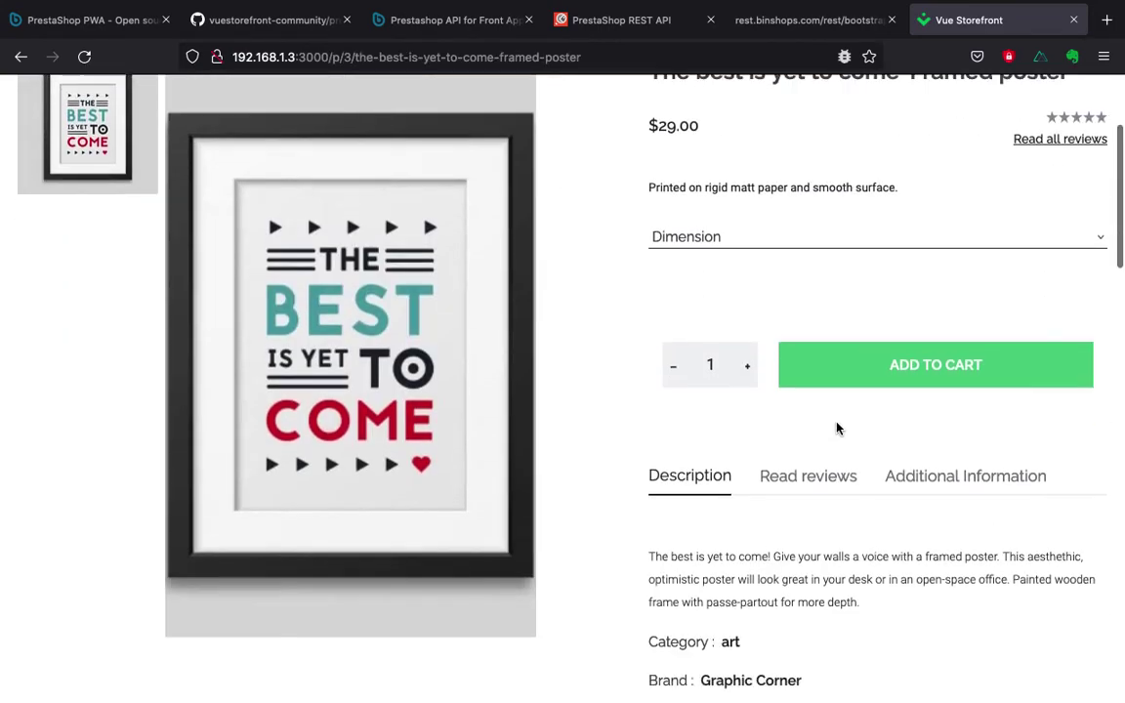
{"action": "scroll", "coordinate": [836, 427], "scroll_direction": "up", "scroll_amount": 3}
{"action": "left_click", "coordinate": [787, 289]}
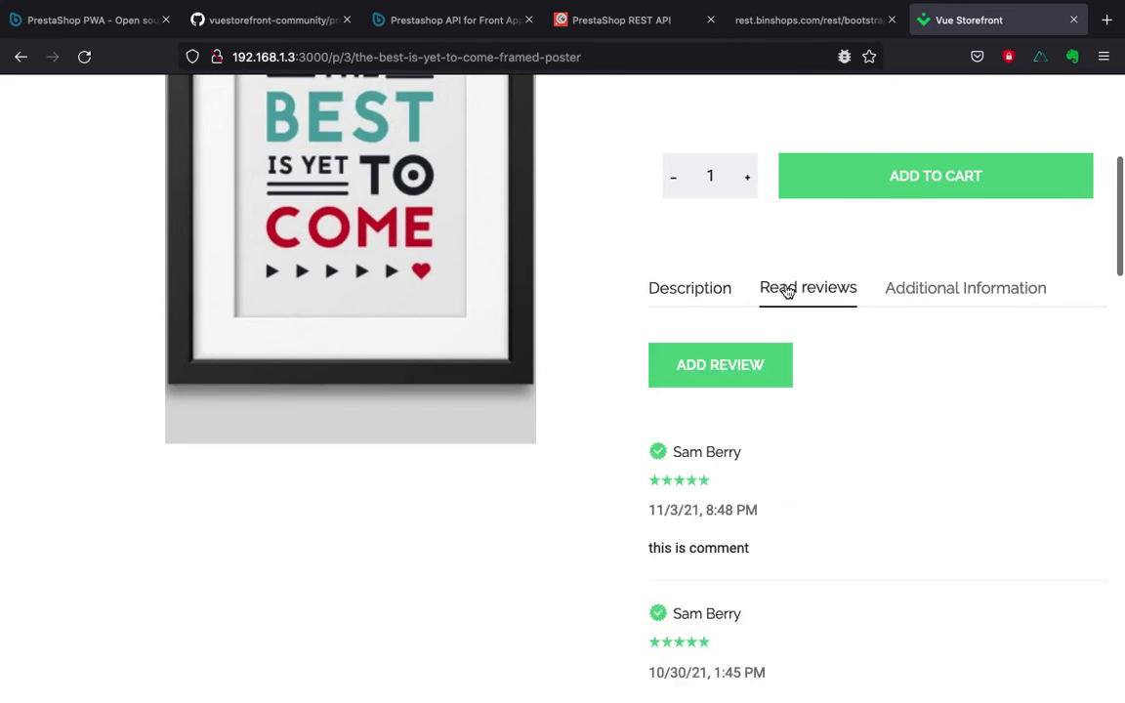
{"action": "scroll", "coordinate": [823, 500], "scroll_direction": "down", "scroll_amount": 2}
{"action": "scroll", "coordinate": [810, 501], "scroll_direction": "up", "scroll_amount": 4}
{"action": "left_click", "coordinate": [690, 503]}
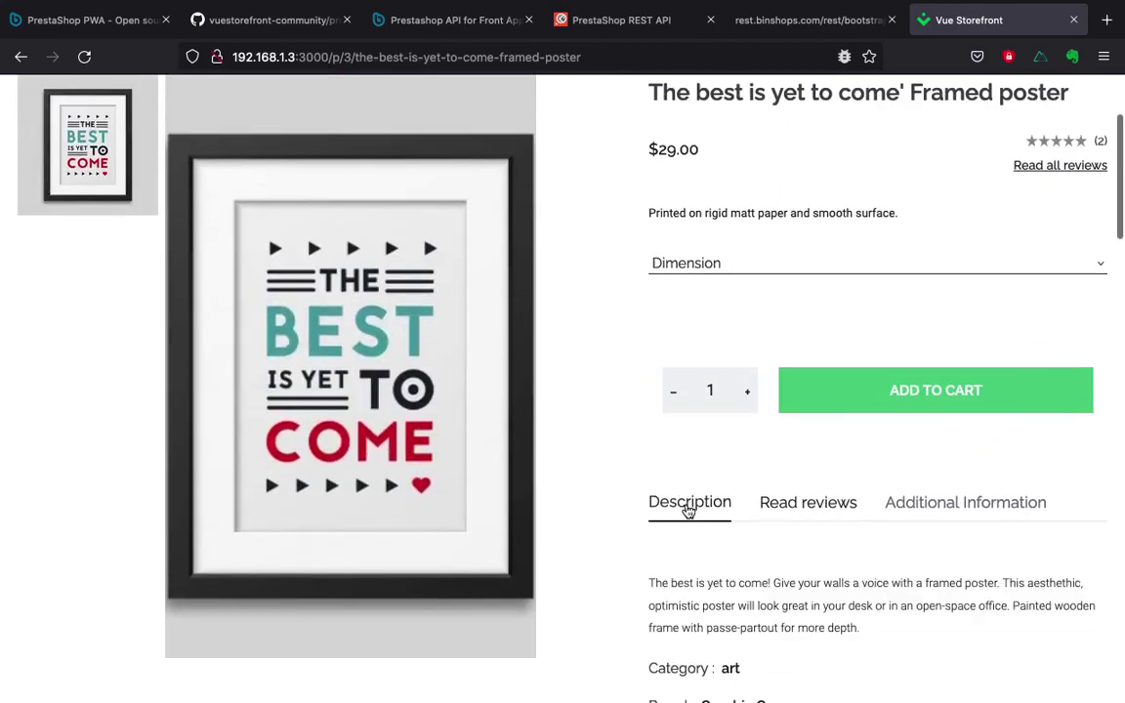
{"action": "left_click", "coordinate": [943, 516]}
{"action": "scroll", "coordinate": [678, 525], "scroll_direction": "down", "scroll_amount": 8}
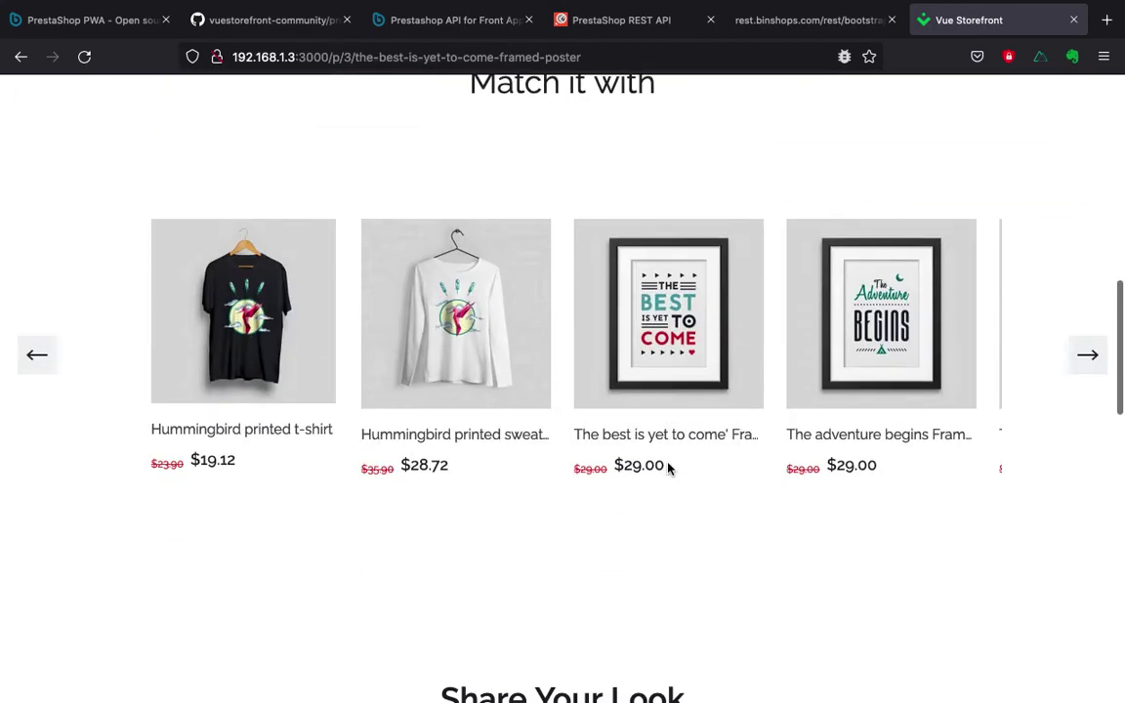
{"action": "scroll", "coordinate": [665, 467], "scroll_direction": "down", "scroll_amount": 5}
{"action": "scroll", "coordinate": [665, 467], "scroll_direction": "up", "scroll_amount": 15}
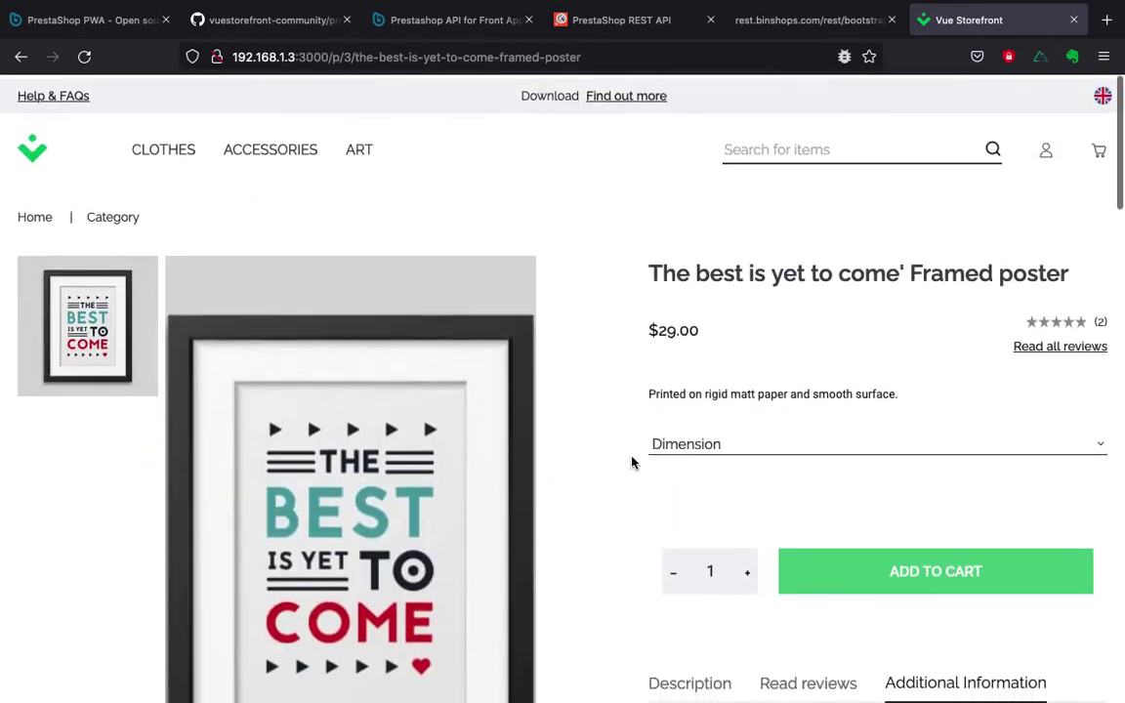
{"action": "scroll", "coordinate": [757, 357], "scroll_direction": "down", "scroll_amount": 3}
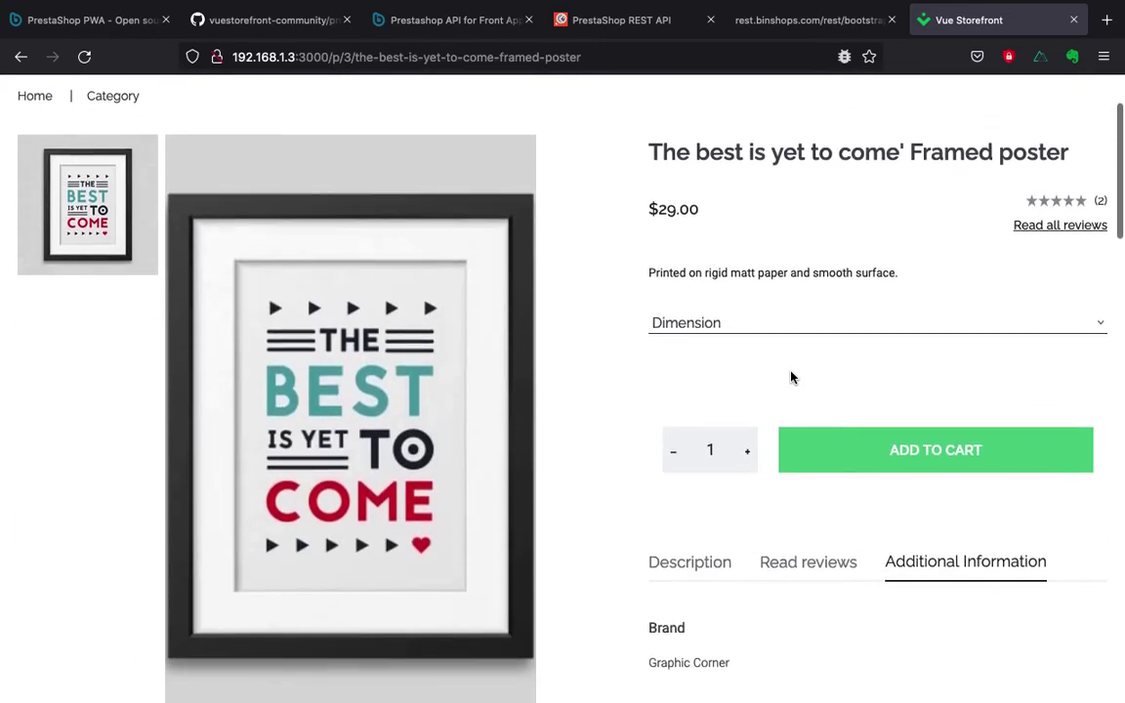
Step: Pick 60x90cm then 40x60cm, add the $29.00 poster to the cart and view the cart
{"action": "left_click", "coordinate": [752, 325]}
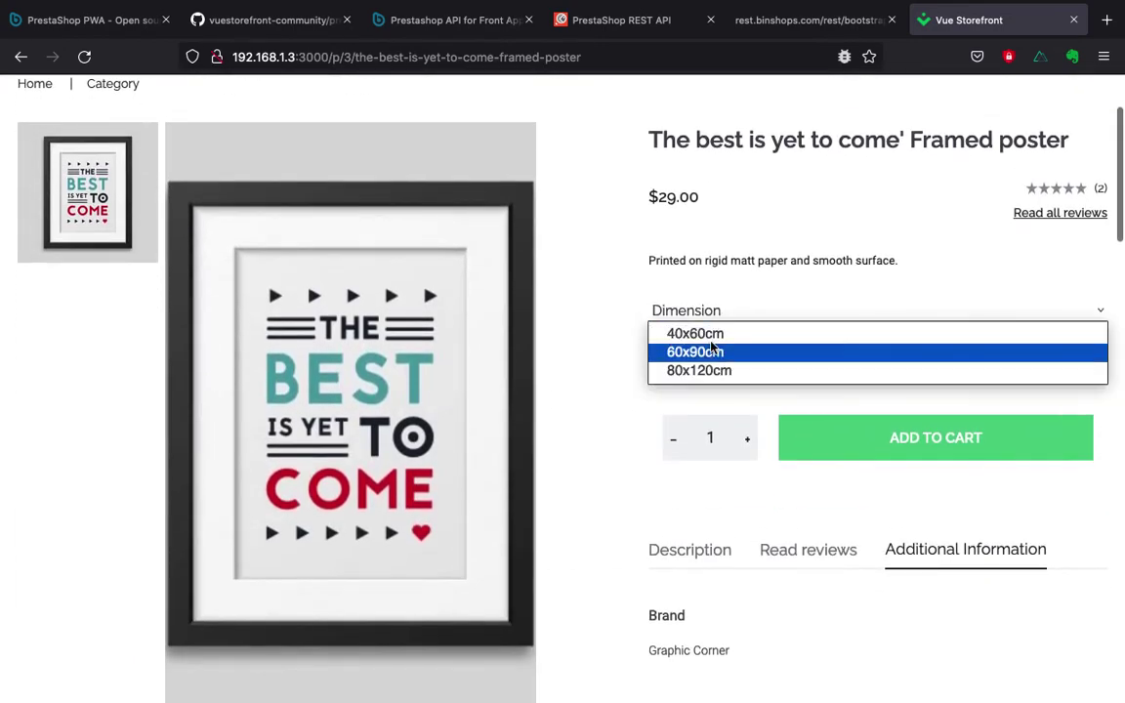
{"action": "left_click", "coordinate": [688, 352]}
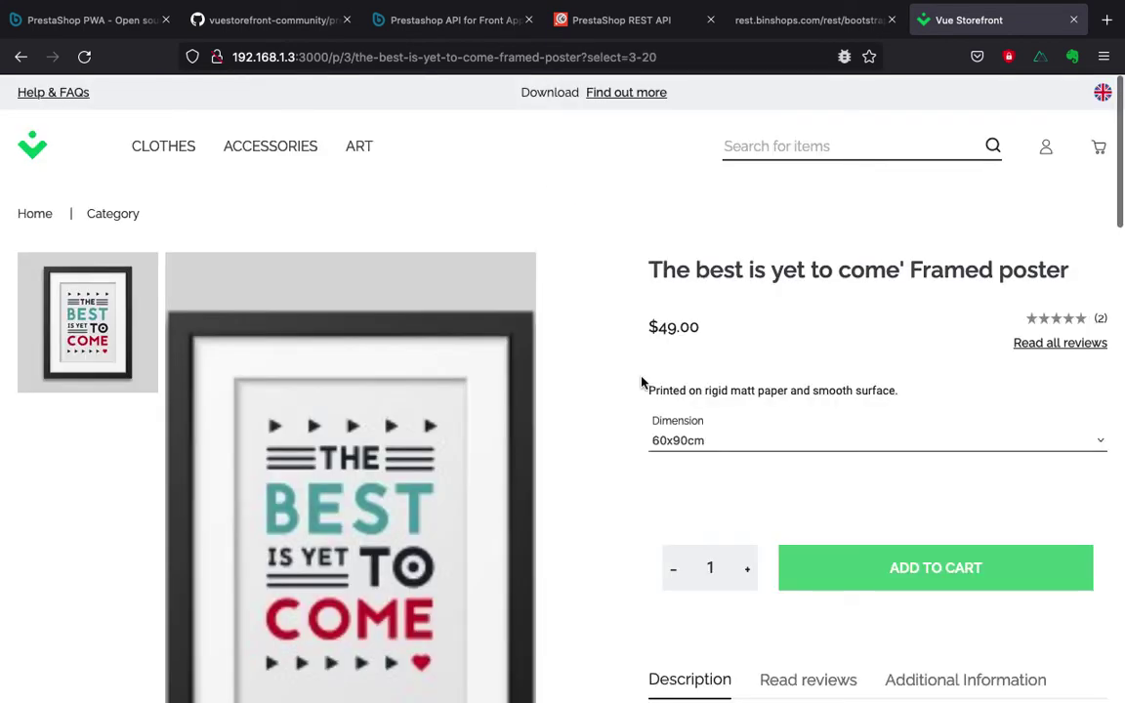
{"action": "left_click", "coordinate": [704, 452]}
{"action": "left_click", "coordinate": [683, 421]}
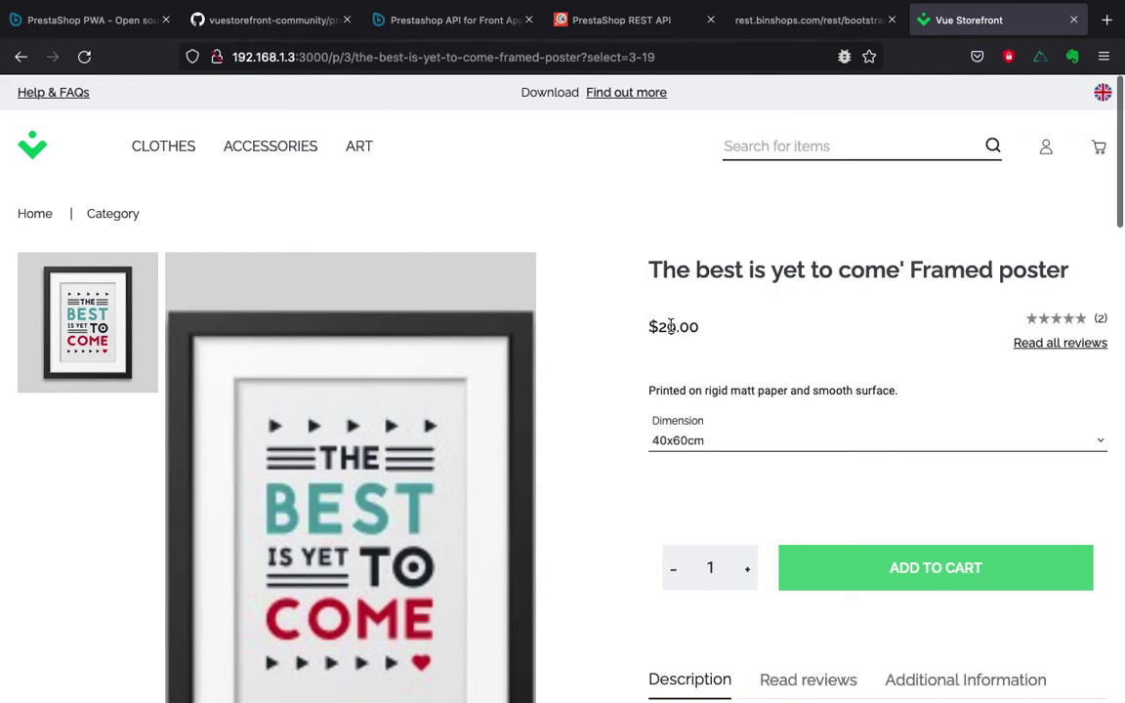
{"action": "left_click", "coordinate": [846, 565]}
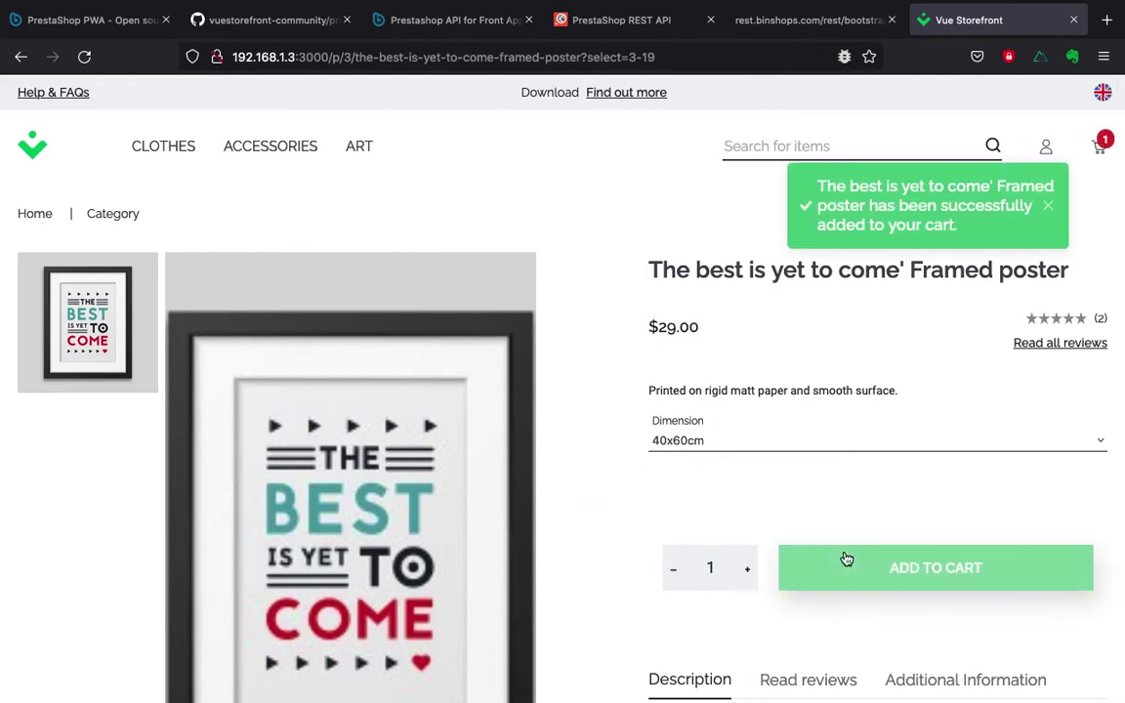
{"action": "left_click", "coordinate": [1099, 145]}
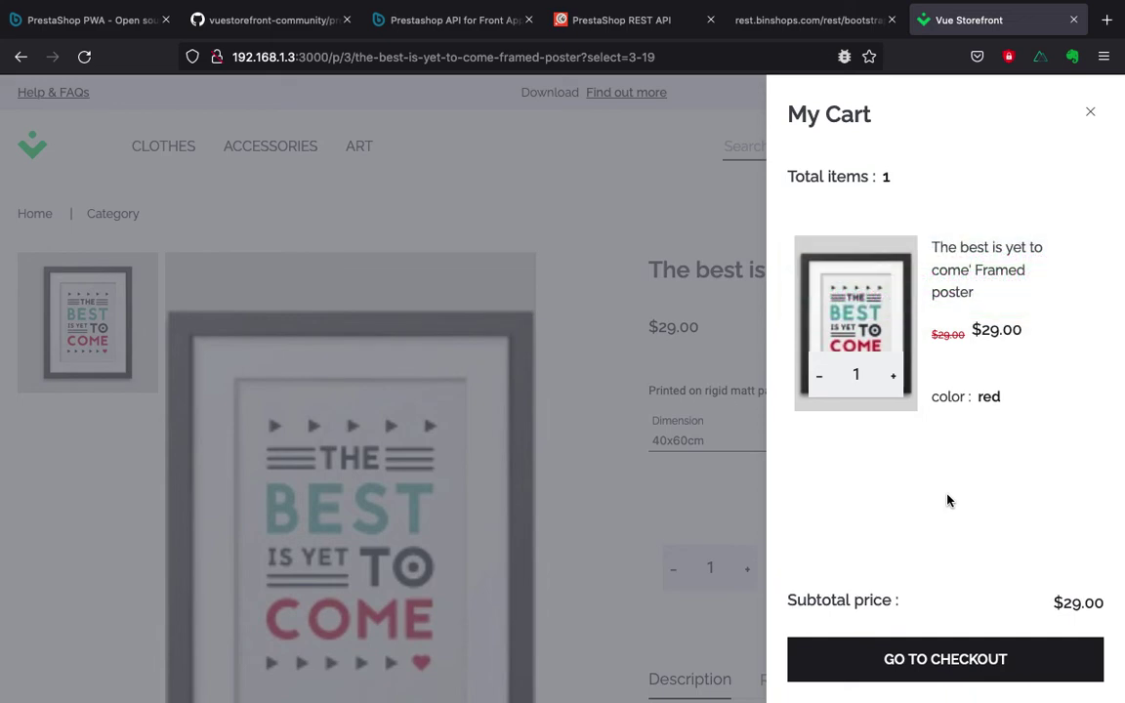
Step: Remove the framed poster from the cart, close it, and open the Art category's 7 products
{"action": "mouse_move", "coordinate": [985, 234]}
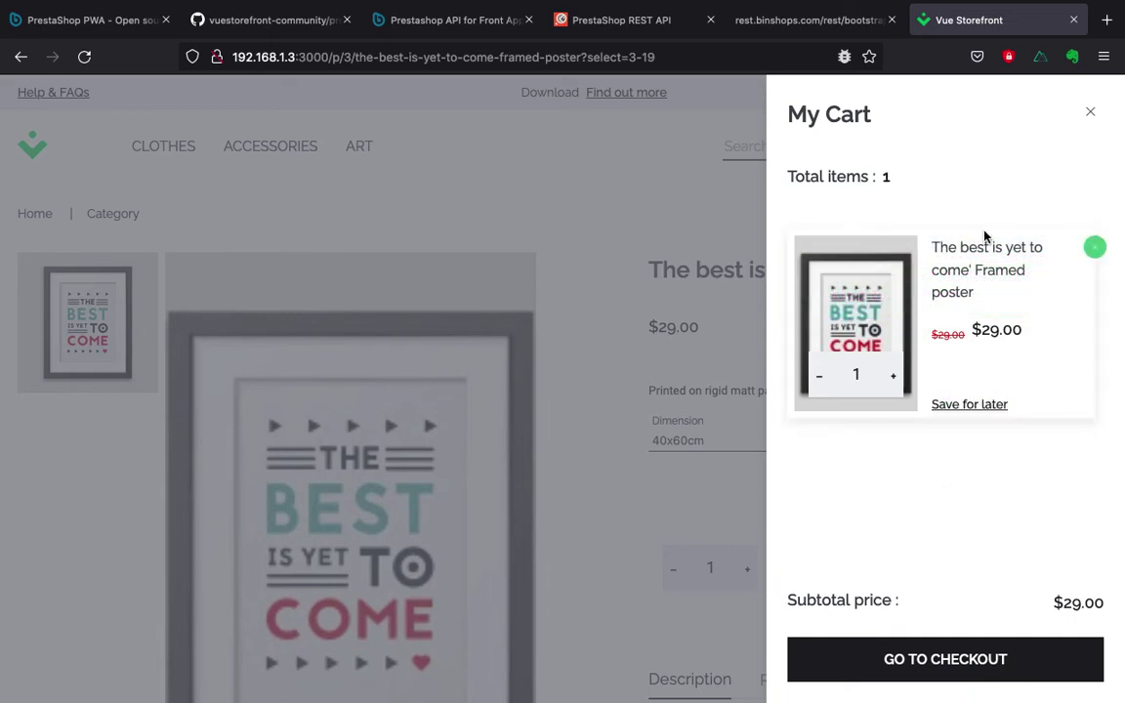
{"action": "left_click", "coordinate": [1095, 248]}
{"action": "left_click", "coordinate": [643, 268]}
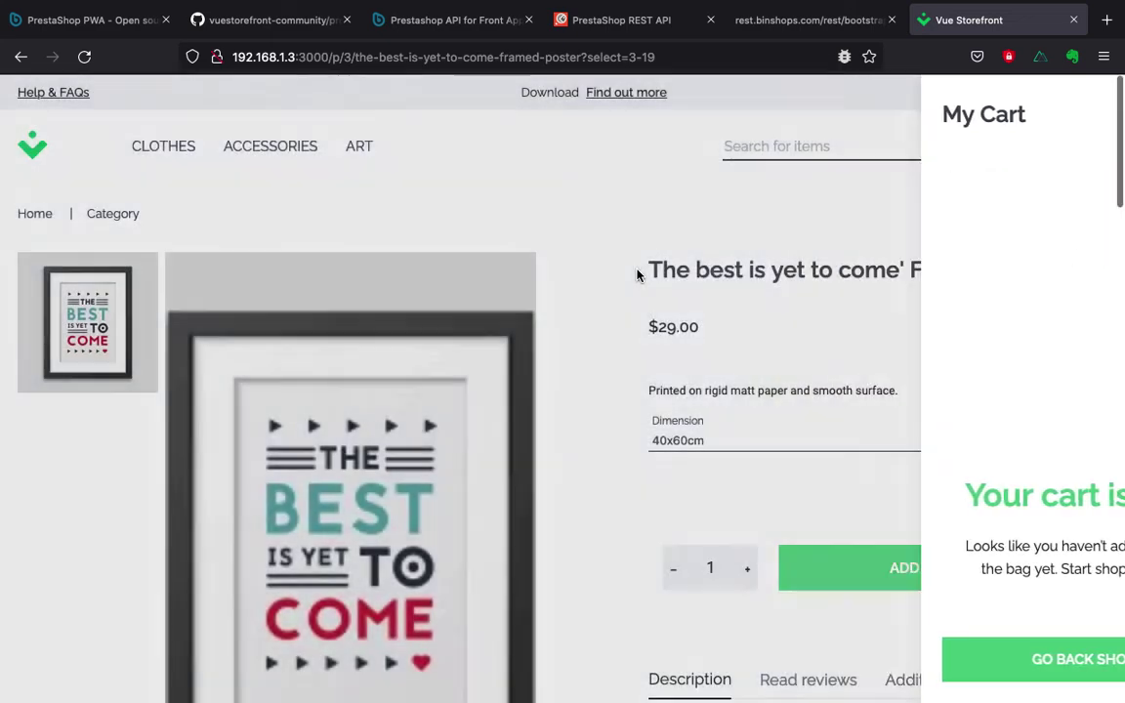
{"action": "left_click", "coordinate": [358, 157]}
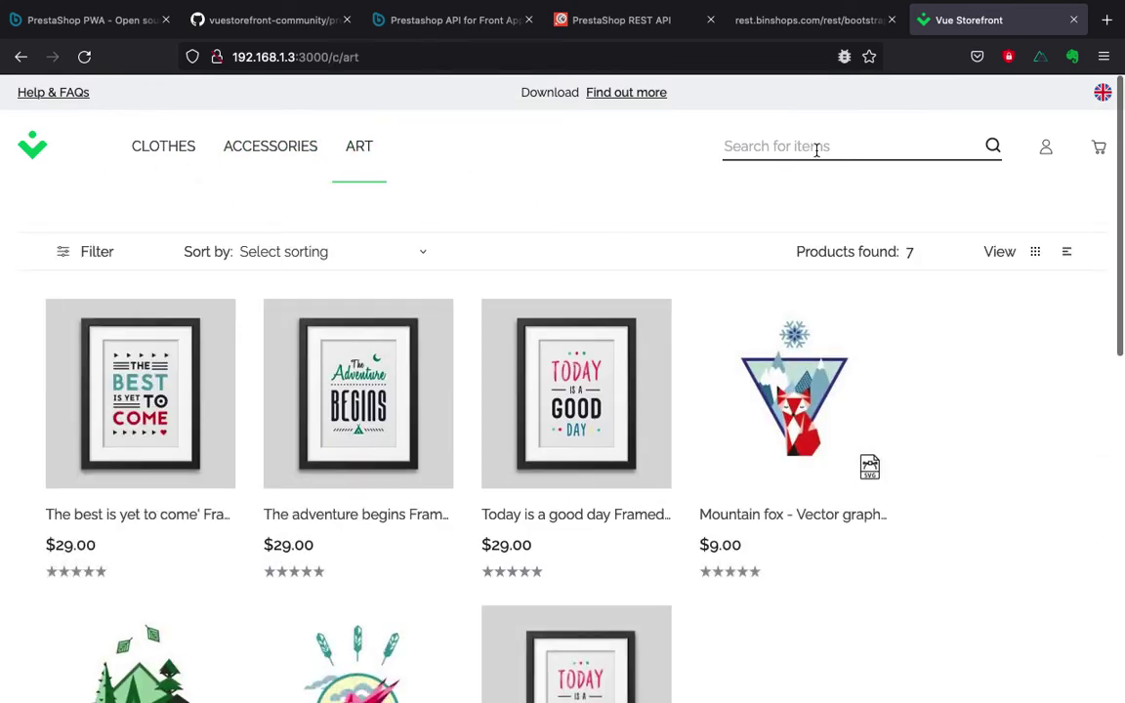
Step: Search for 'mug' and open the $13.90 Customizable mug product page
{"action": "left_click", "coordinate": [817, 147]}
{"action": "type", "text": "mug"}
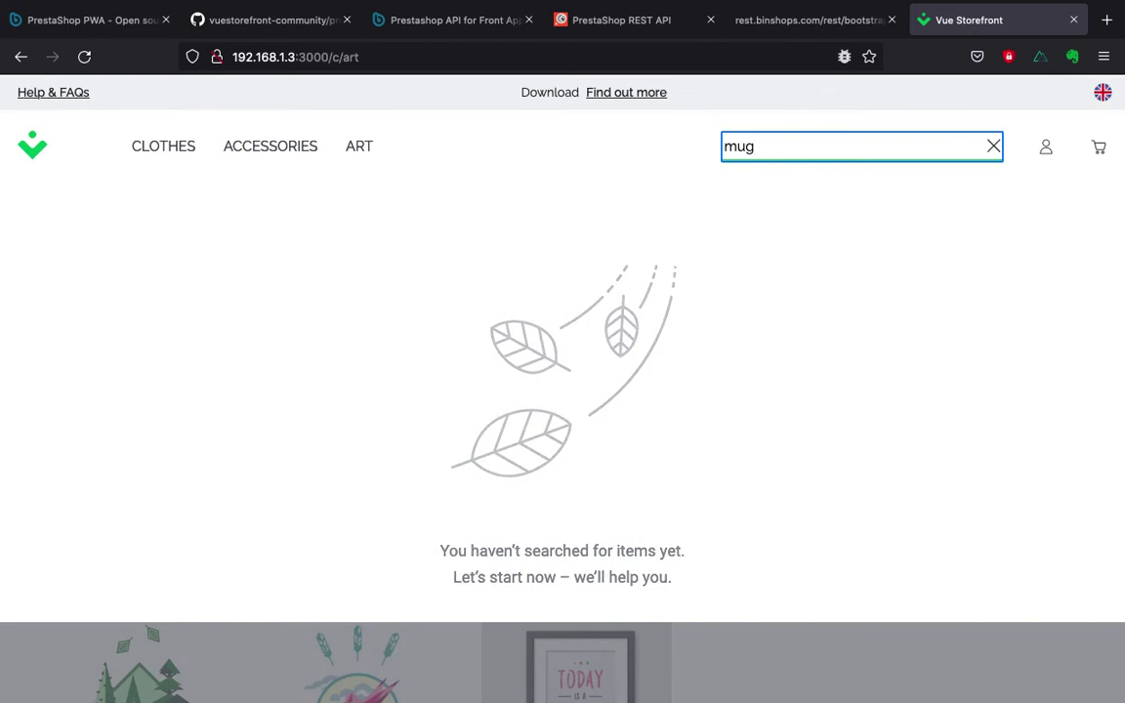
{"action": "scroll", "coordinate": [586, 393], "scroll_direction": "down", "scroll_amount": 2}
{"action": "scroll", "coordinate": [586, 394], "scroll_direction": "down", "scroll_amount": 3}
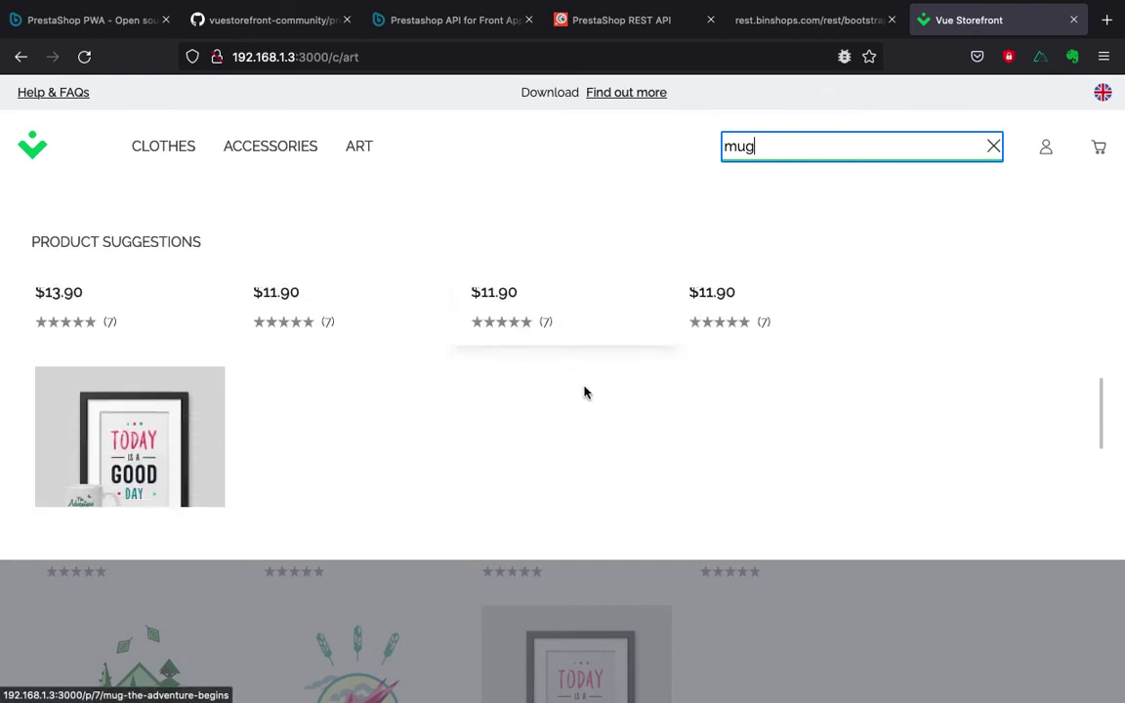
{"action": "scroll", "coordinate": [583, 394], "scroll_direction": "up", "scroll_amount": 3}
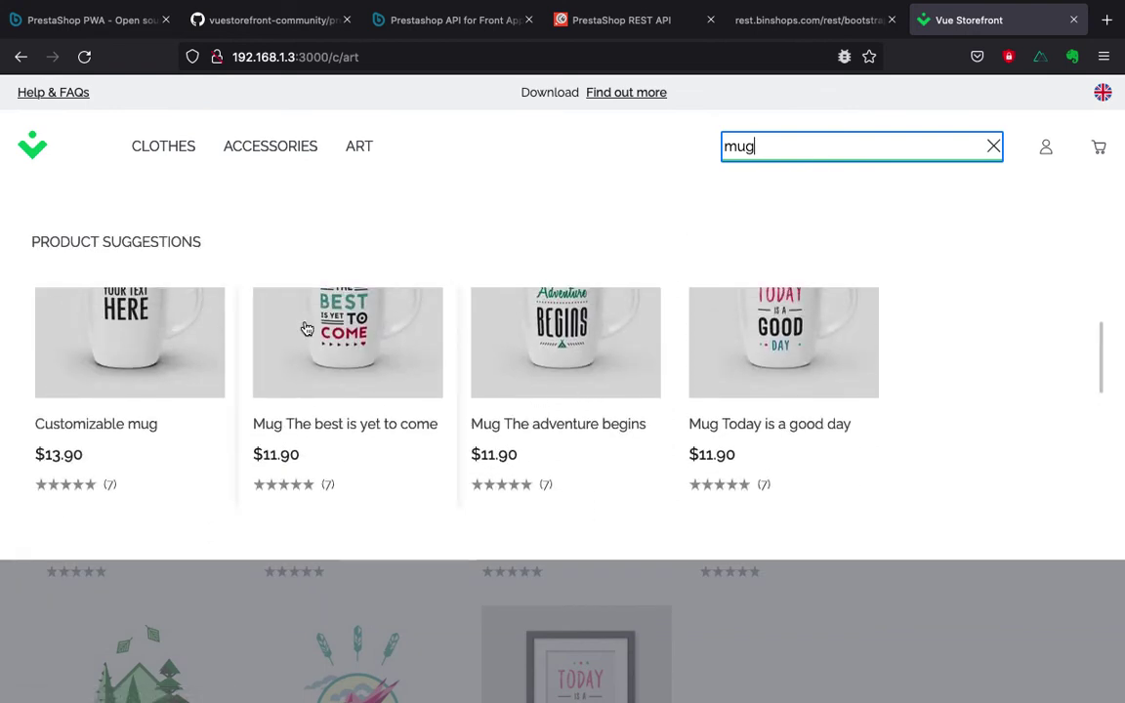
{"action": "left_click", "coordinate": [184, 353]}
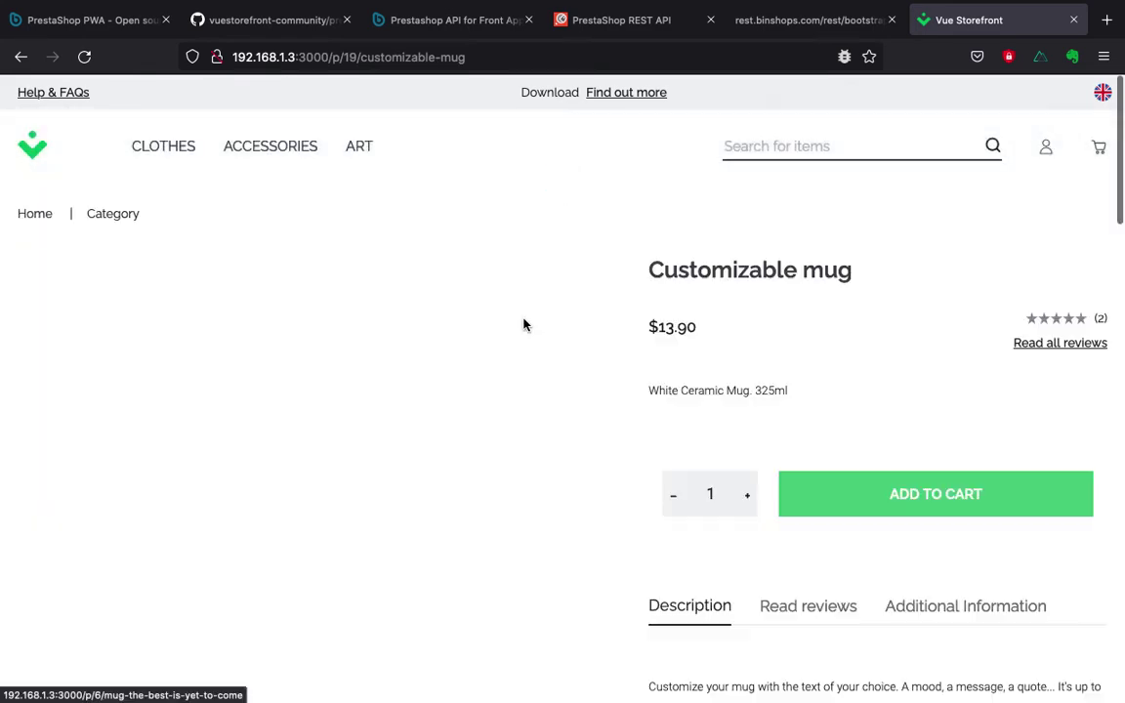
{"action": "scroll", "coordinate": [624, 422], "scroll_direction": "down", "scroll_amount": 6}
{"action": "scroll", "coordinate": [623, 422], "scroll_direction": "up", "scroll_amount": 6}
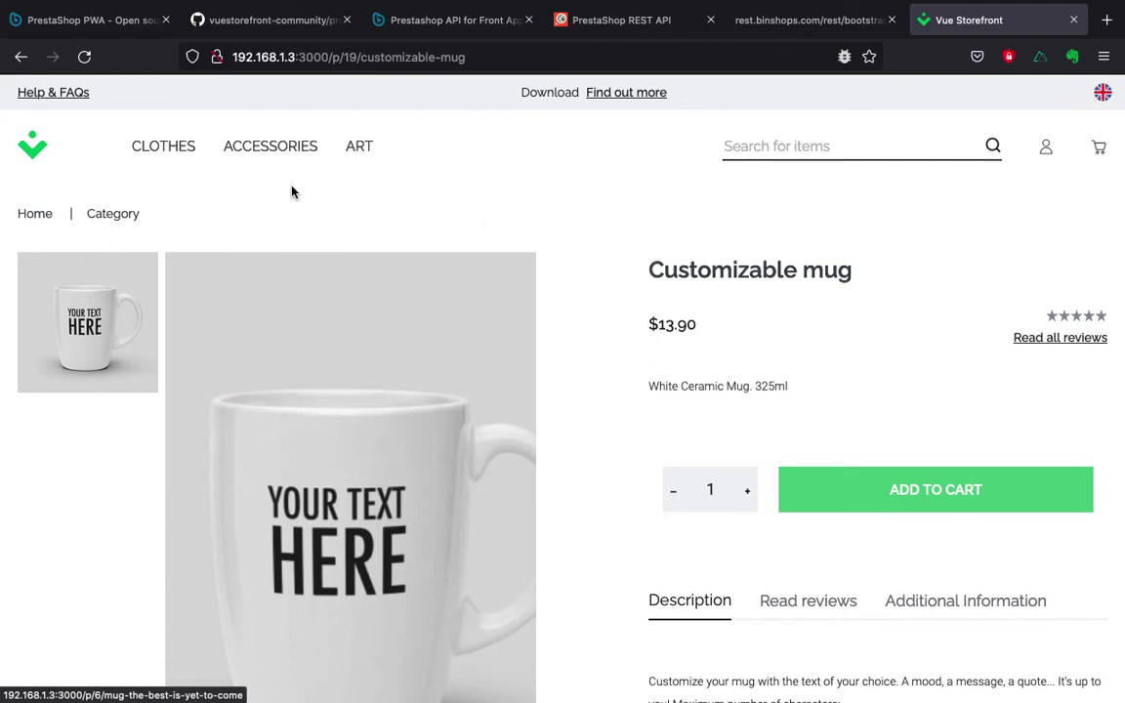
Step: Return to the home page and browse the summer collection banner
{"action": "left_click", "coordinate": [31, 140]}
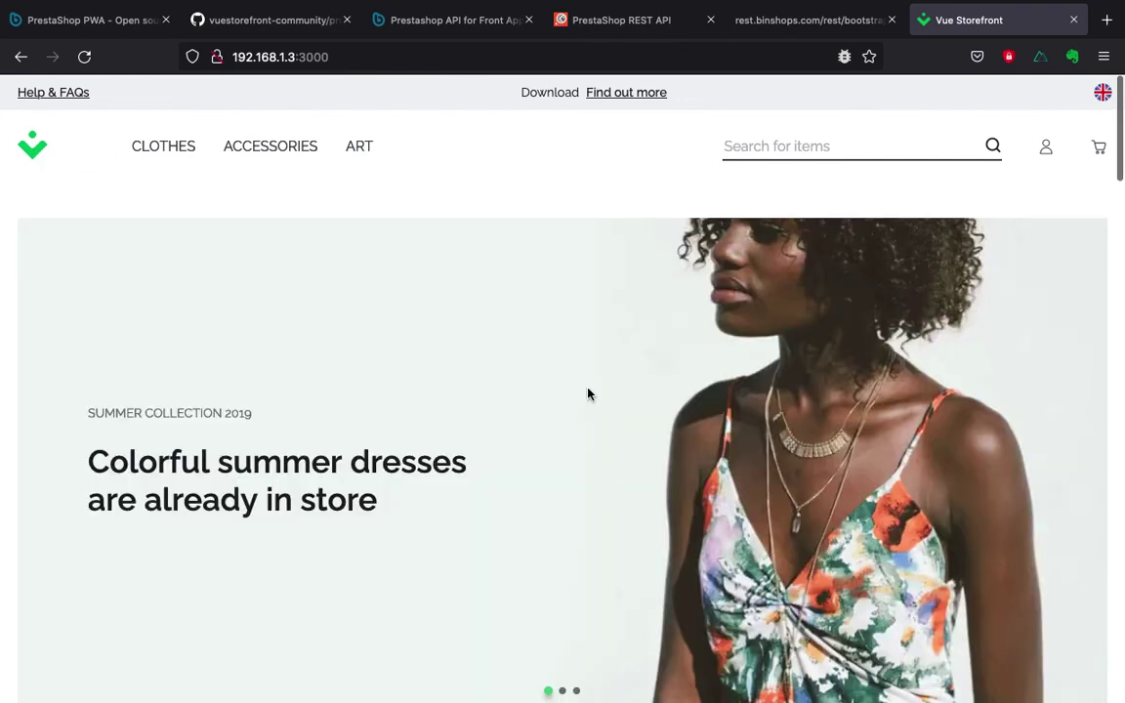
{"action": "scroll", "coordinate": [720, 423], "scroll_direction": "down", "scroll_amount": 1}
{"action": "scroll", "coordinate": [720, 423], "scroll_direction": "up", "scroll_amount": 1}
{"action": "scroll", "coordinate": [720, 423], "scroll_direction": "down", "scroll_amount": 1}
{"action": "scroll", "coordinate": [720, 423], "scroll_direction": "down", "scroll_amount": 12}
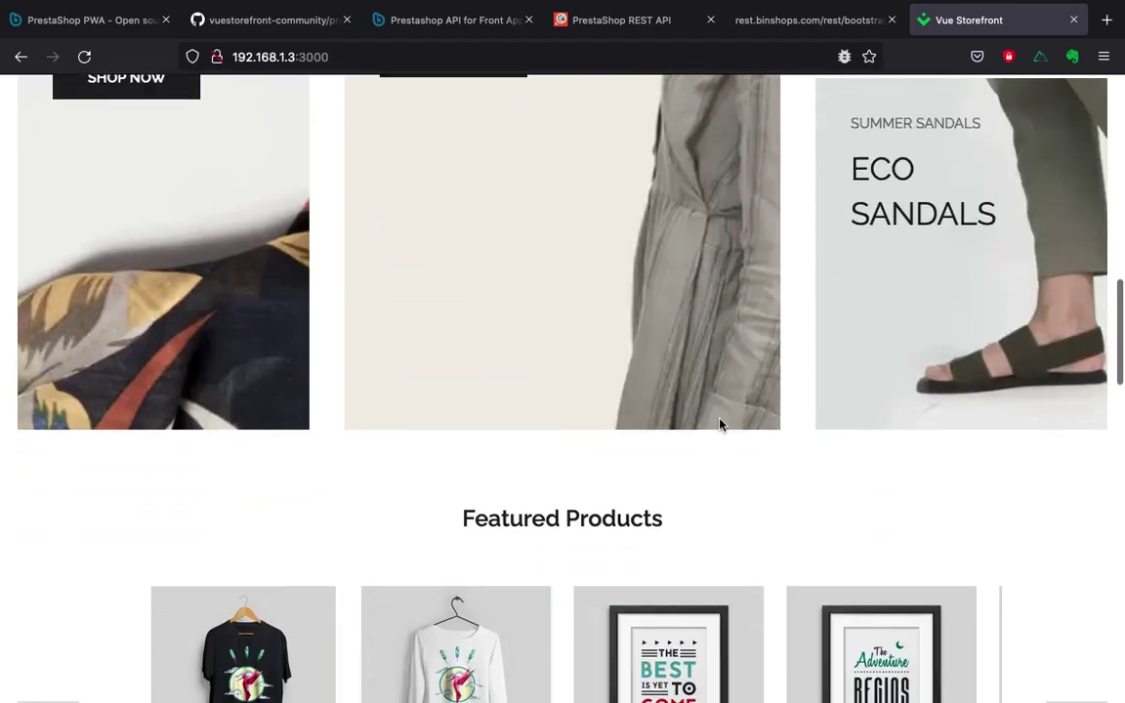
{"action": "scroll", "coordinate": [720, 423], "scroll_direction": "up", "scroll_amount": 15}
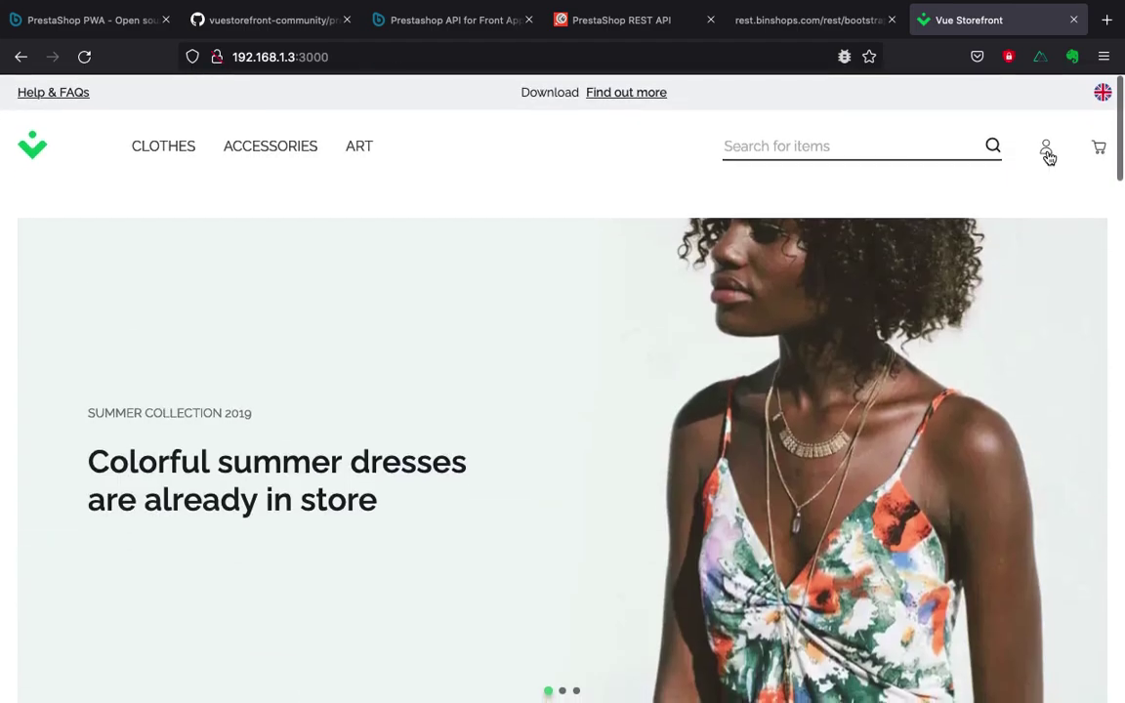
Step: In the account profile, complete the last name, set gender to male, and enter the current password
{"action": "left_click", "coordinate": [1047, 149]}
{"action": "left_click", "coordinate": [824, 440]}
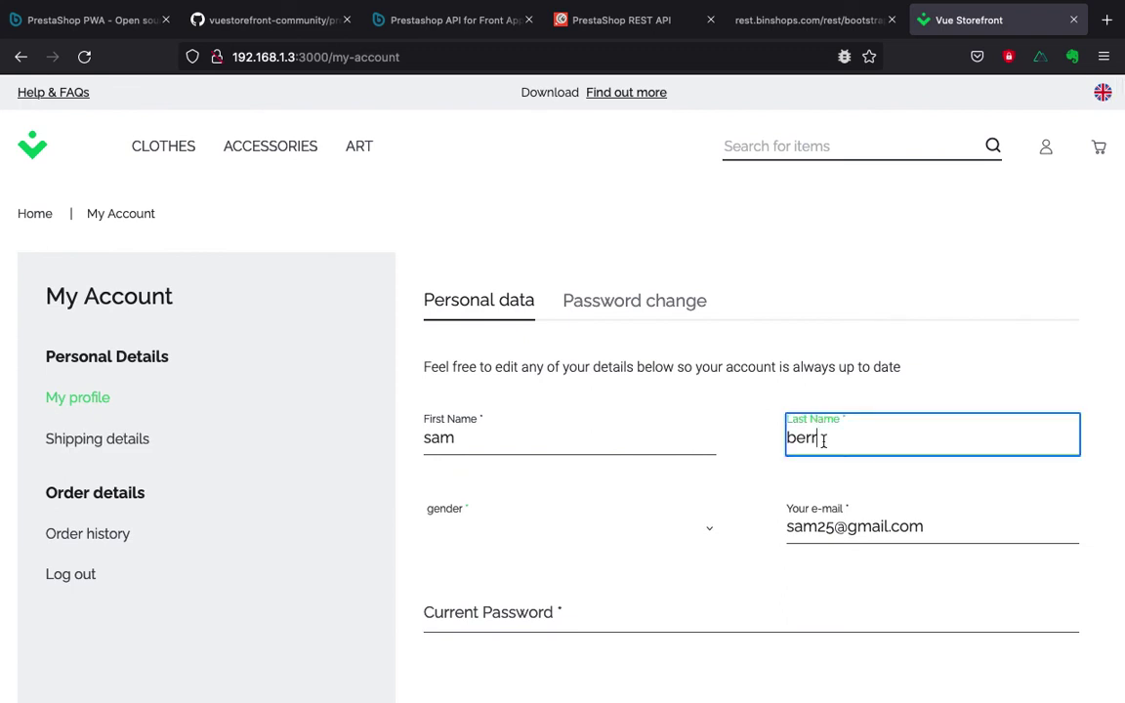
{"action": "type", "text": "y"}
{"action": "left_click", "coordinate": [585, 527]}
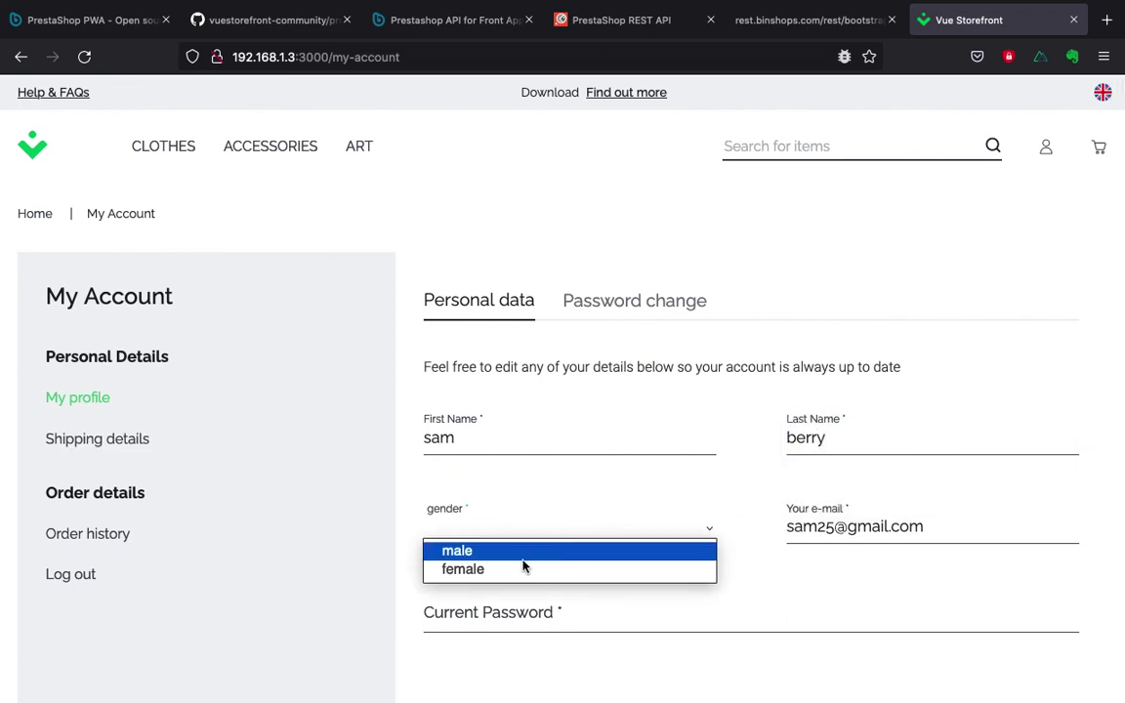
{"action": "left_click", "coordinate": [472, 548]}
{"action": "left_click", "coordinate": [524, 609]}
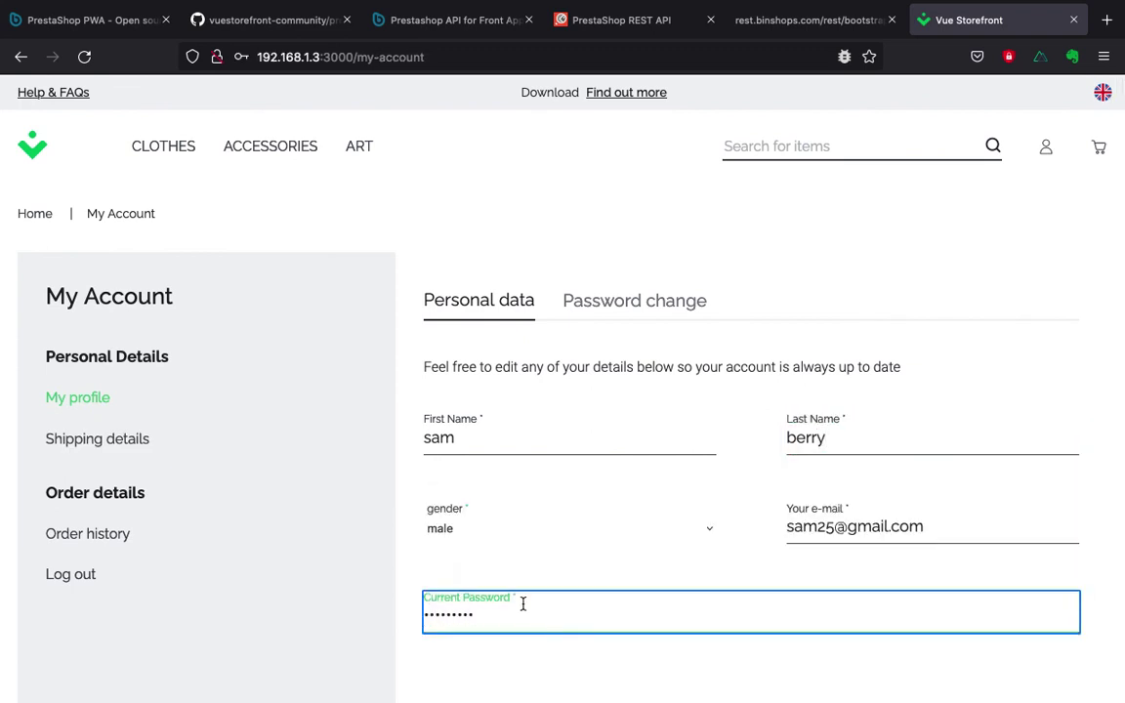
Step: Save the personal data, dismiss the login-save and update notices, and return to the home page
{"action": "scroll", "coordinate": [586, 665], "scroll_direction": "down", "scroll_amount": 2}
{"action": "left_click", "coordinate": [540, 652]}
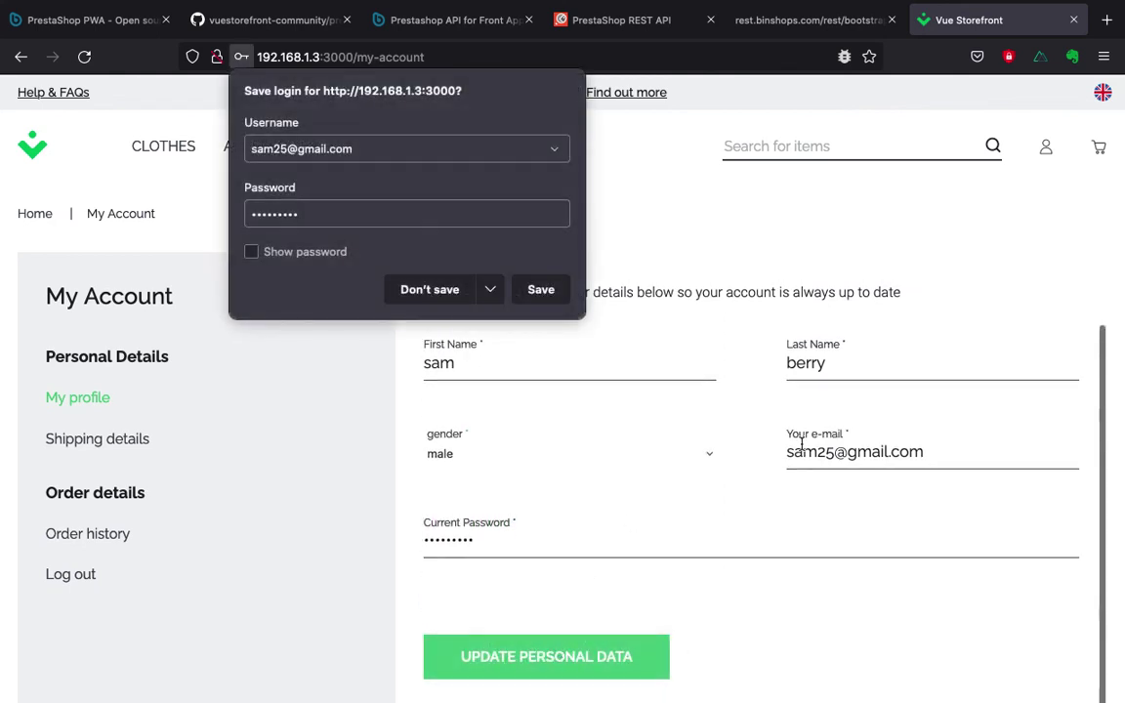
{"action": "left_click", "coordinate": [471, 289]}
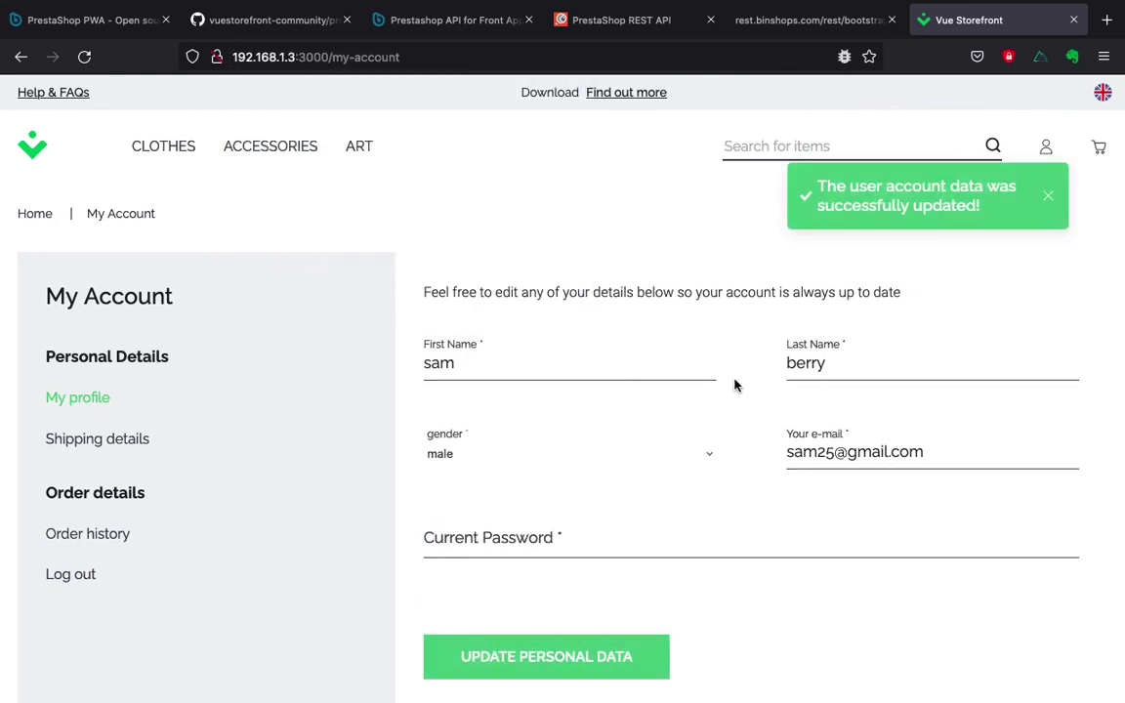
{"action": "left_click", "coordinate": [1047, 206]}
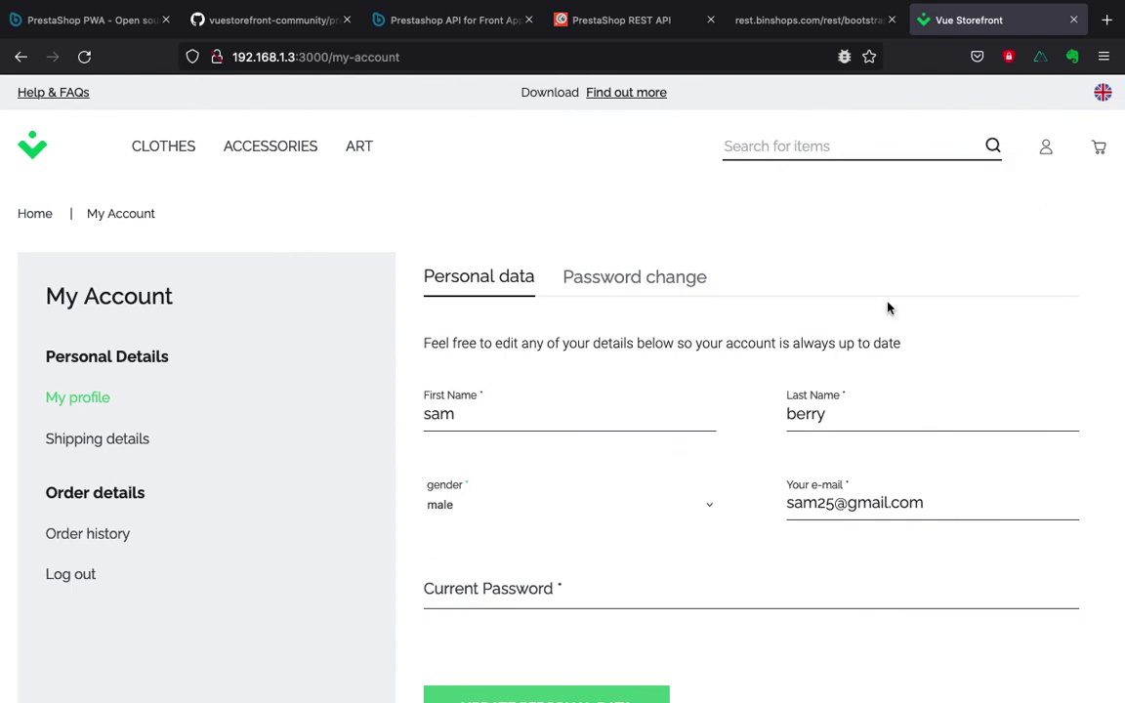
{"action": "scroll", "coordinate": [888, 309], "scroll_direction": "down", "scroll_amount": 1}
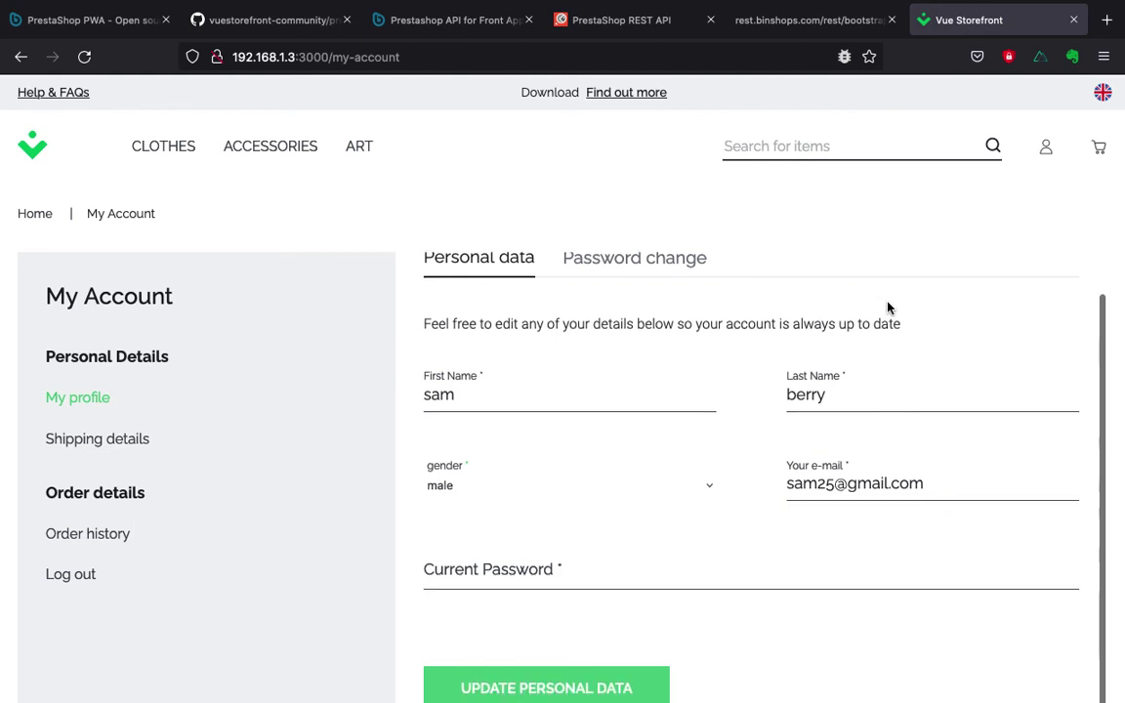
{"action": "left_click", "coordinate": [32, 144]}
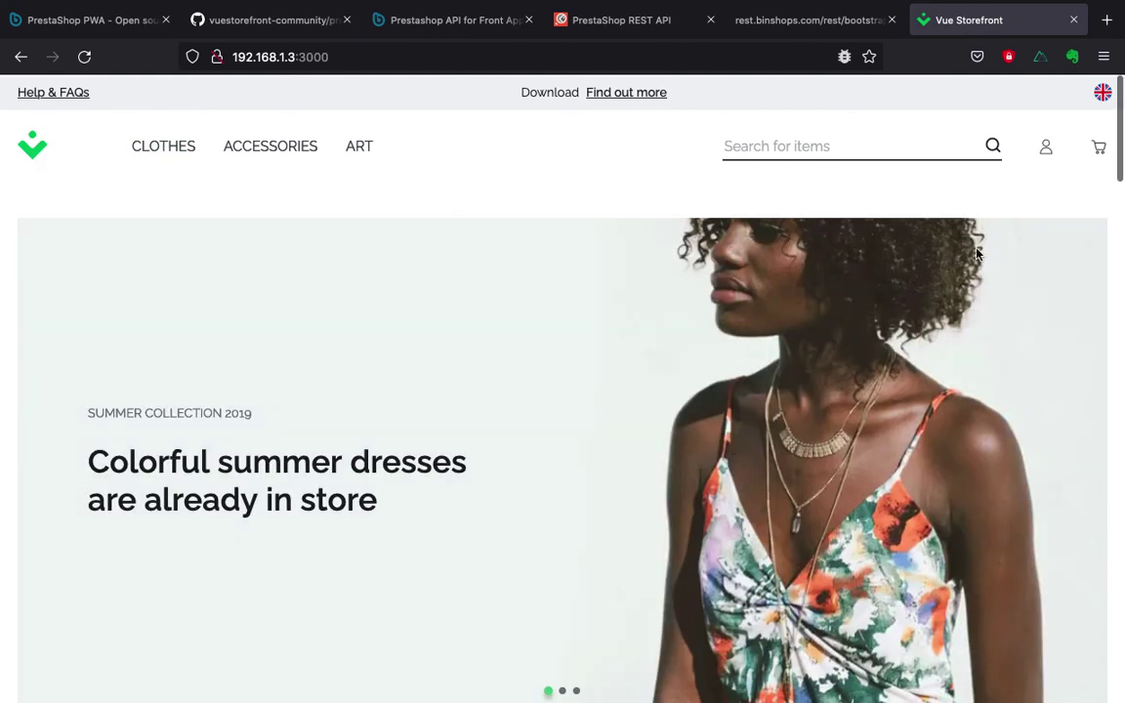